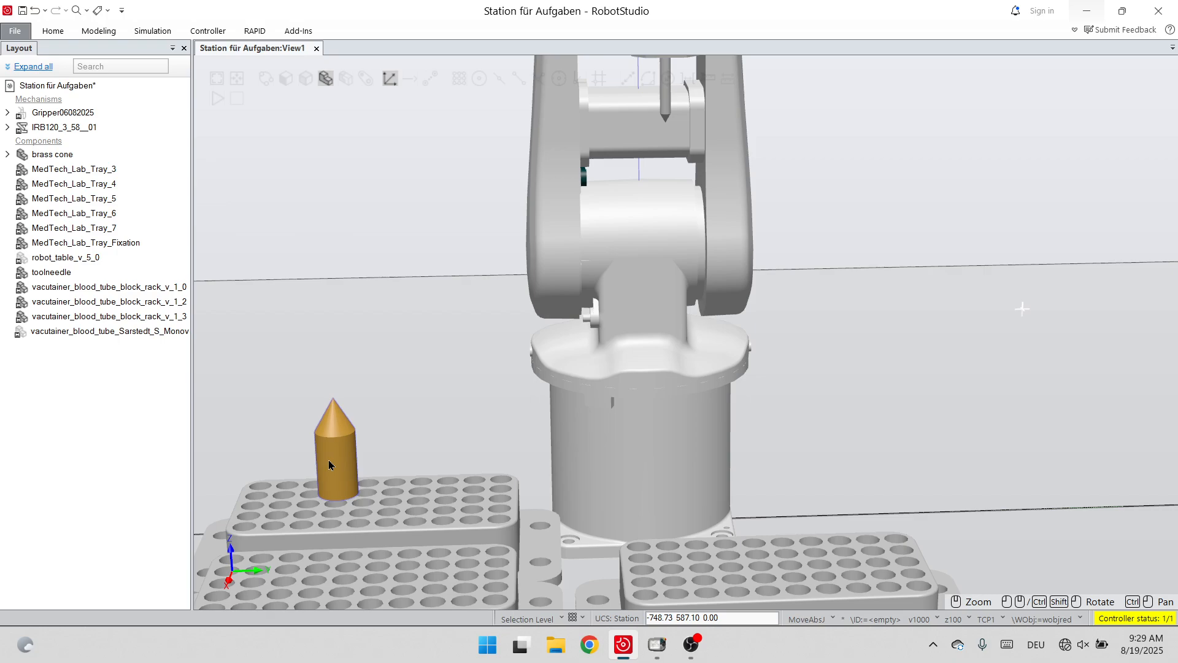
Examine the brass cone standing on the lab tray rack beside the robot.
{"action": "scroll", "coordinate": [327, 437], "scroll_direction": "up", "scroll_amount": 5}
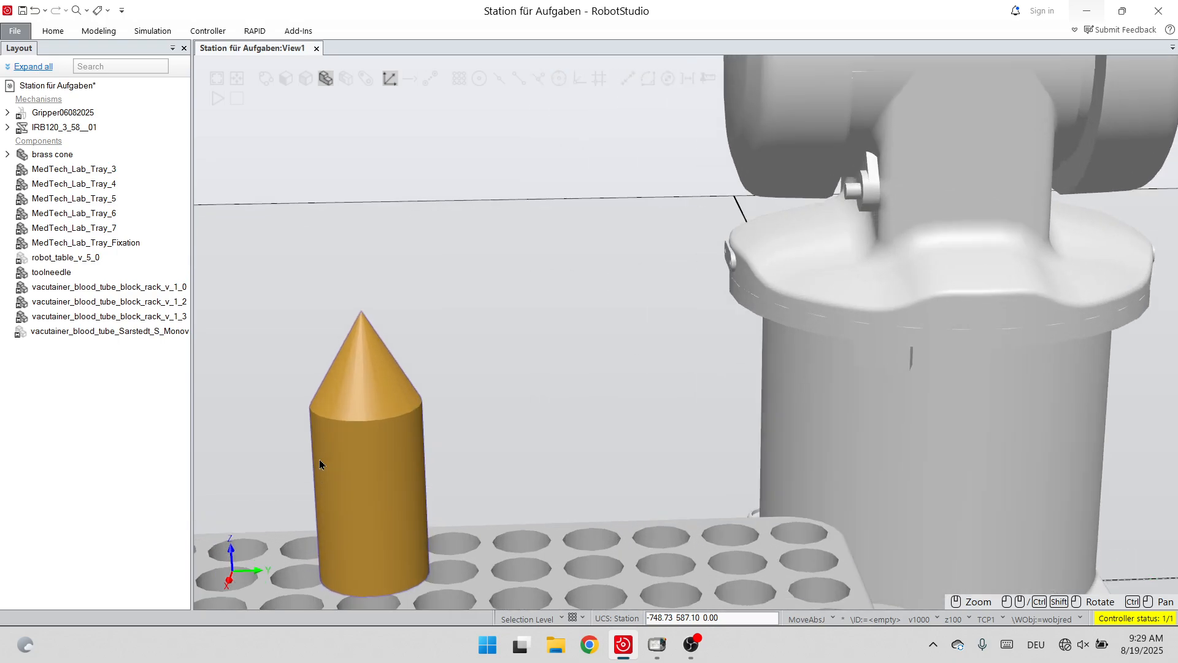
{"action": "scroll", "coordinate": [323, 462], "scroll_direction": "down", "scroll_amount": 3}
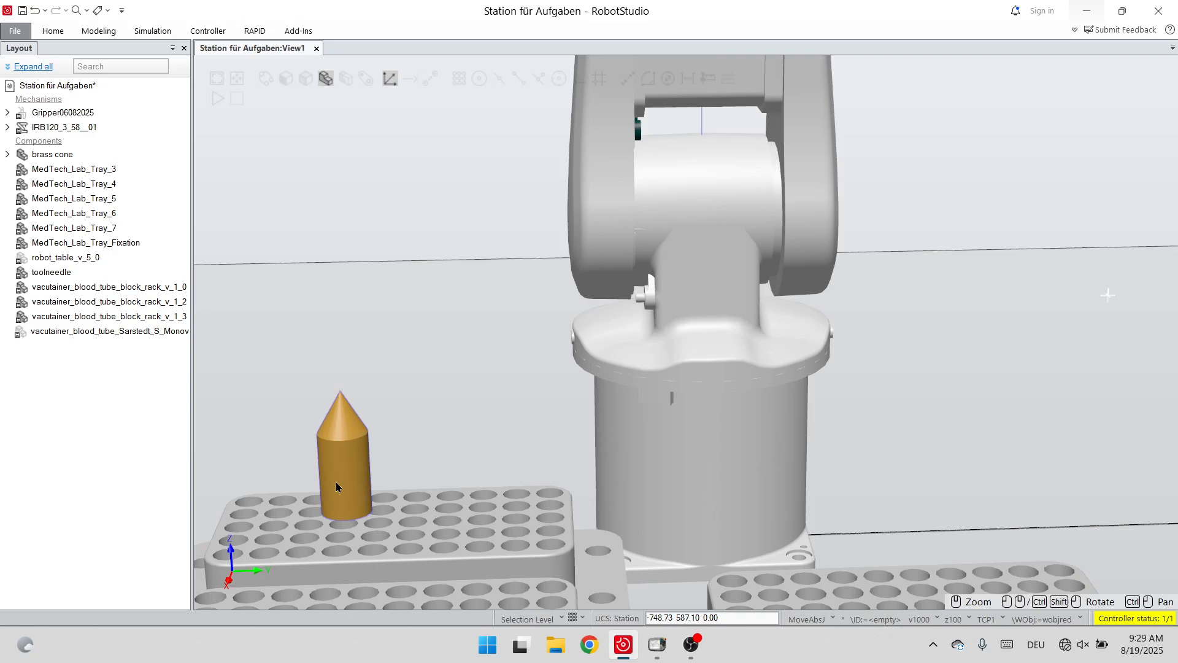
{"action": "scroll", "coordinate": [336, 481], "scroll_direction": "down", "scroll_amount": 2}
{"action": "scroll", "coordinate": [283, 506], "scroll_direction": "up", "scroll_amount": 2}
{"action": "scroll", "coordinate": [282, 502], "scroll_direction": "up", "scroll_amount": 2}
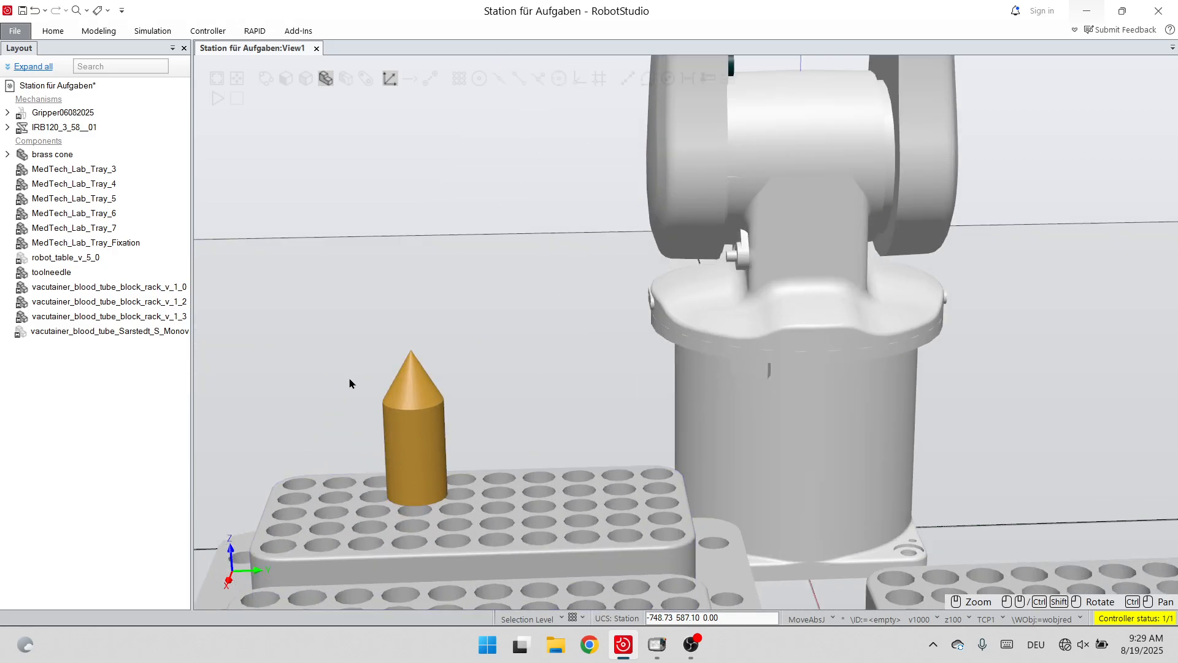
{"action": "left_click_drag", "start_coordinate": [350, 383], "coordinate": [428, 379], "text": "ctrl+shift"}
{"action": "scroll", "coordinate": [438, 321], "scroll_direction": "up", "scroll_amount": 2}
{"action": "scroll", "coordinate": [429, 295], "scroll_direction": "down", "scroll_amount": 5}
{"action": "scroll", "coordinate": [440, 259], "scroll_direction": "up", "scroll_amount": 4}
{"action": "scroll", "coordinate": [427, 408], "scroll_direction": "down", "scroll_amount": 2}
{"action": "scroll", "coordinate": [484, 286], "scroll_direction": "down", "scroll_amount": 4}
Examine the needle tool mounted on the robot's wrist flange from several angles.
{"action": "scroll", "coordinate": [538, 295], "scroll_direction": "up", "scroll_amount": 7}
{"action": "left_click_drag", "start_coordinate": [538, 343], "coordinate": [534, 346], "text": "ctrl+shift"}
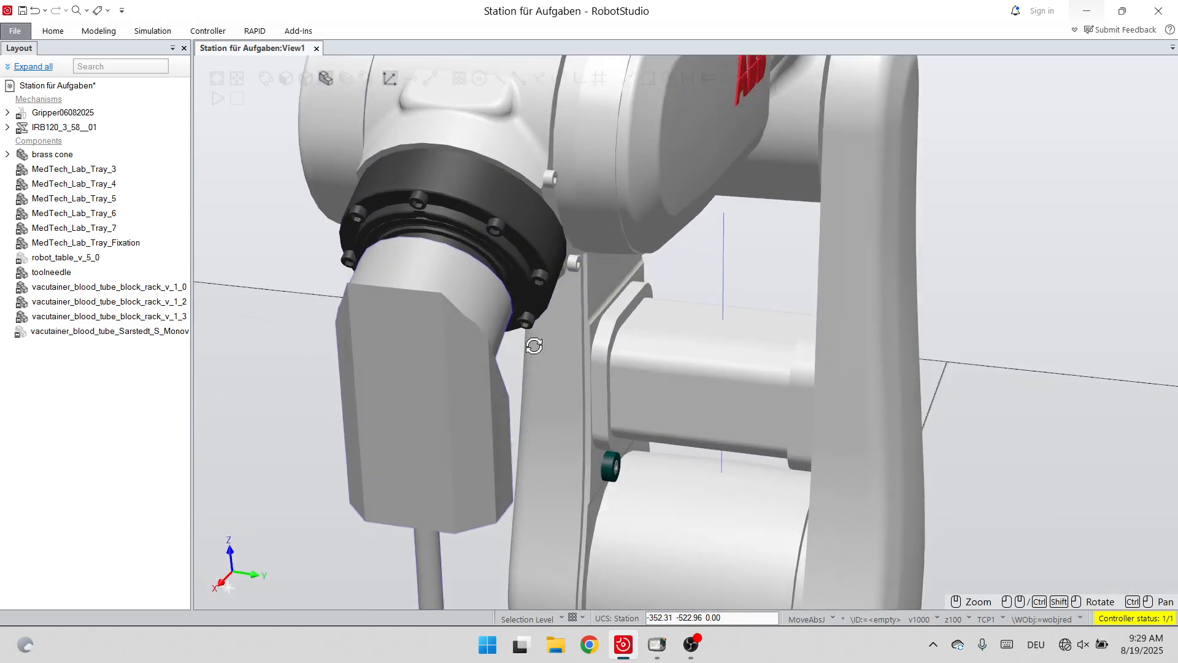
{"action": "scroll", "coordinate": [492, 344], "scroll_direction": "down", "scroll_amount": 6}
{"action": "scroll", "coordinate": [351, 366], "scroll_direction": "up", "scroll_amount": 6}
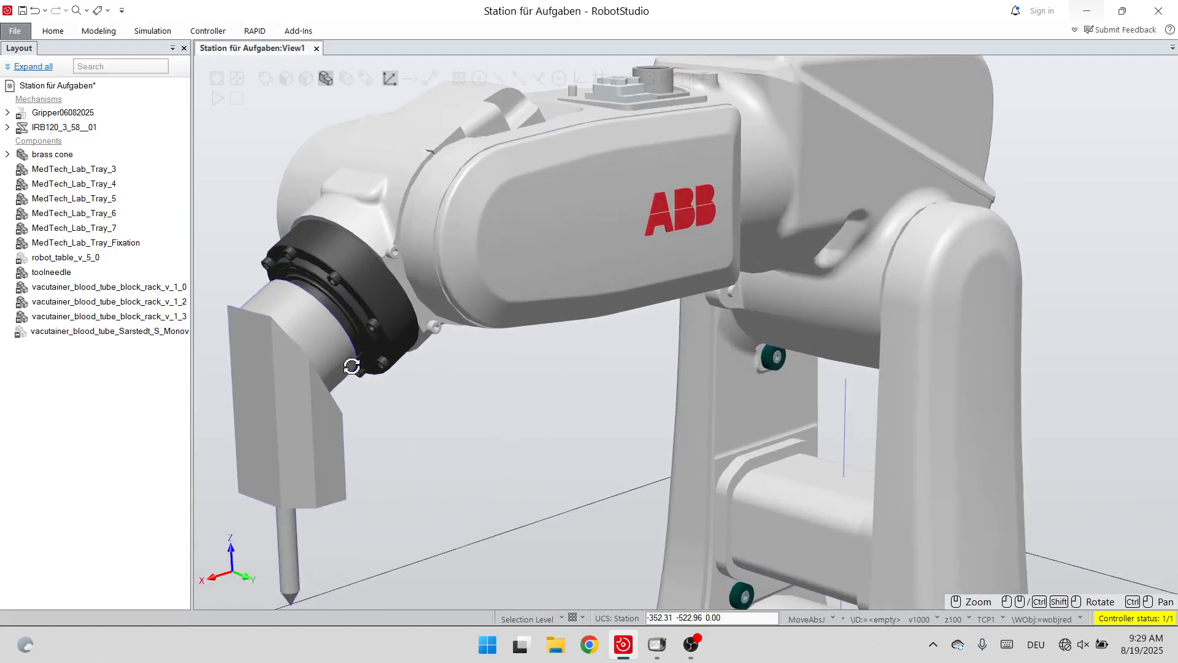
{"action": "scroll", "coordinate": [352, 366], "scroll_direction": "down", "scroll_amount": 6}
{"action": "scroll", "coordinate": [305, 315], "scroll_direction": "up", "scroll_amount": 5}
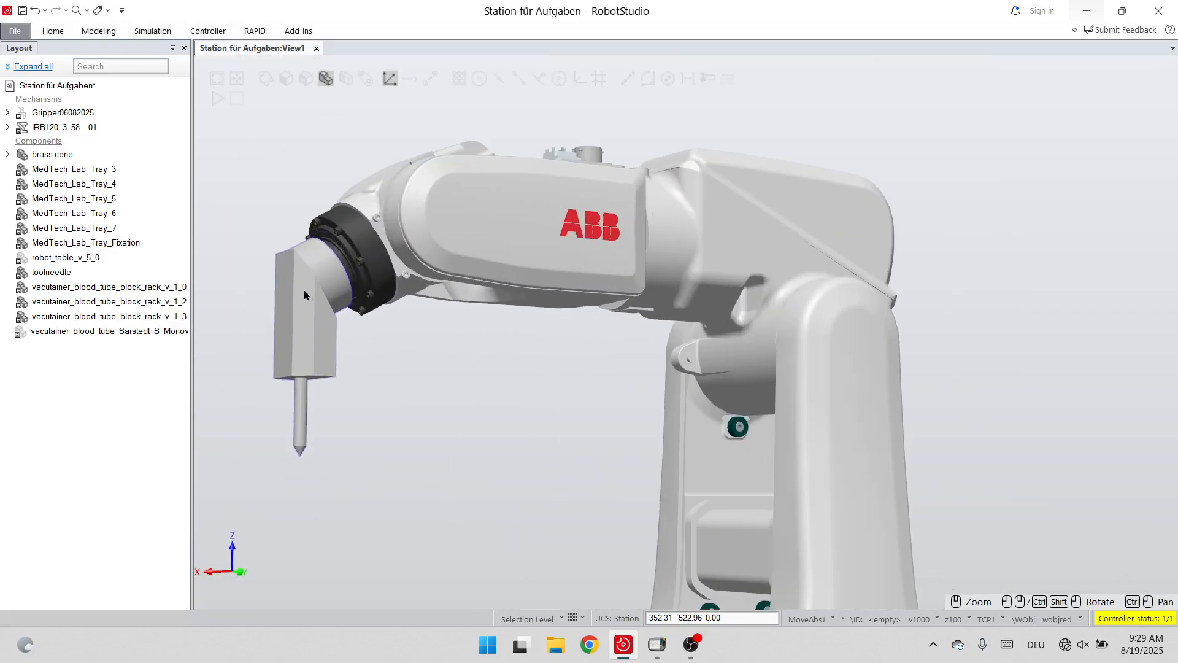
{"action": "scroll", "coordinate": [305, 295], "scroll_direction": "up", "scroll_amount": 3}
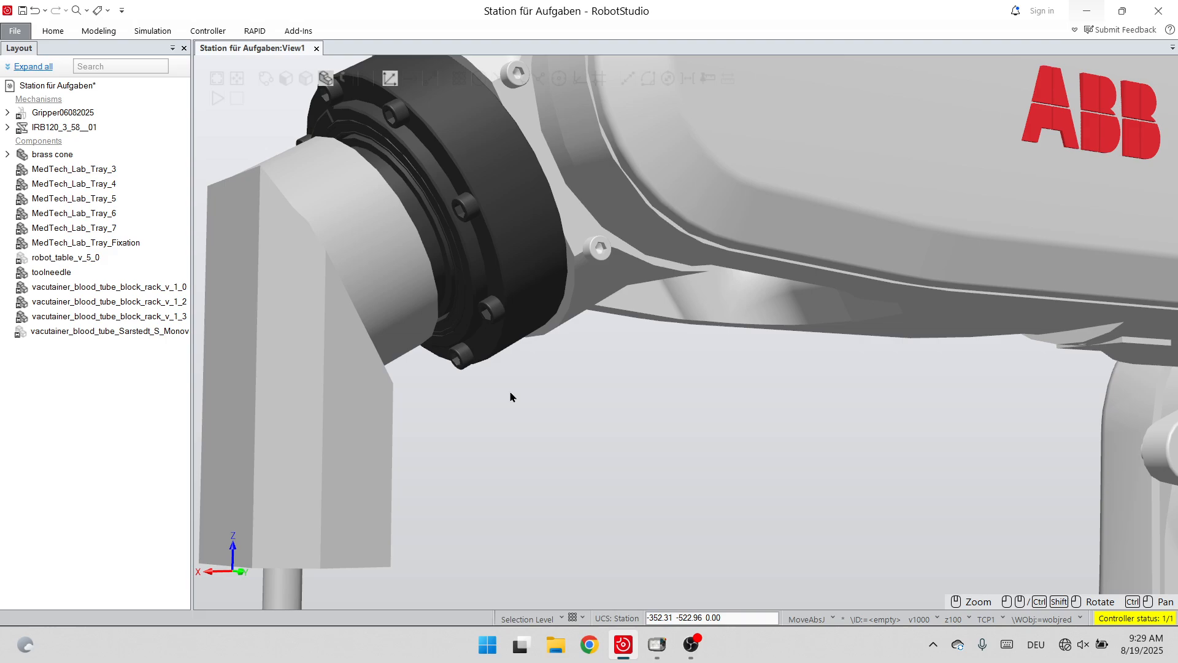
{"action": "left_click_drag", "start_coordinate": [430, 363], "coordinate": [440, 498], "text": "ctrl+shift"}
{"action": "left_click_drag", "start_coordinate": [365, 497], "coordinate": [439, 526], "text": "ctrl+shift"}
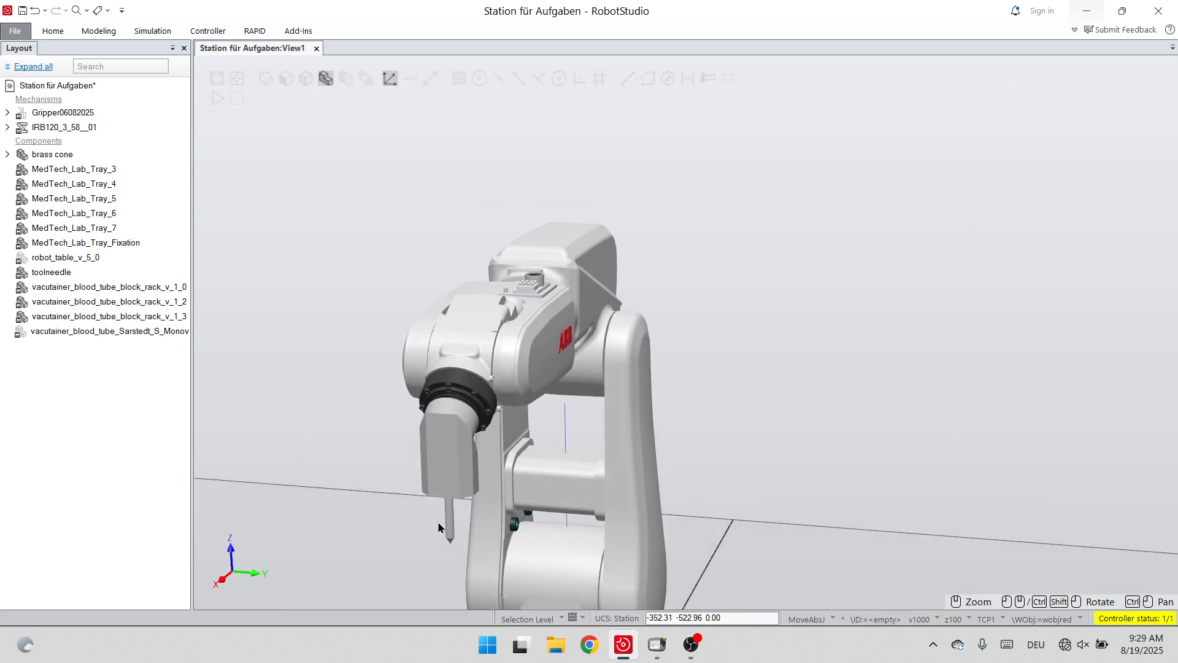
Compare the brass cone's tip on the tray rack with the needle tool's tip on the robot.
{"action": "scroll", "coordinate": [439, 528], "scroll_direction": "down", "scroll_amount": 8}
{"action": "scroll", "coordinate": [441, 549], "scroll_direction": "up", "scroll_amount": 5}
{"action": "scroll", "coordinate": [371, 545], "scroll_direction": "up", "scroll_amount": 3}
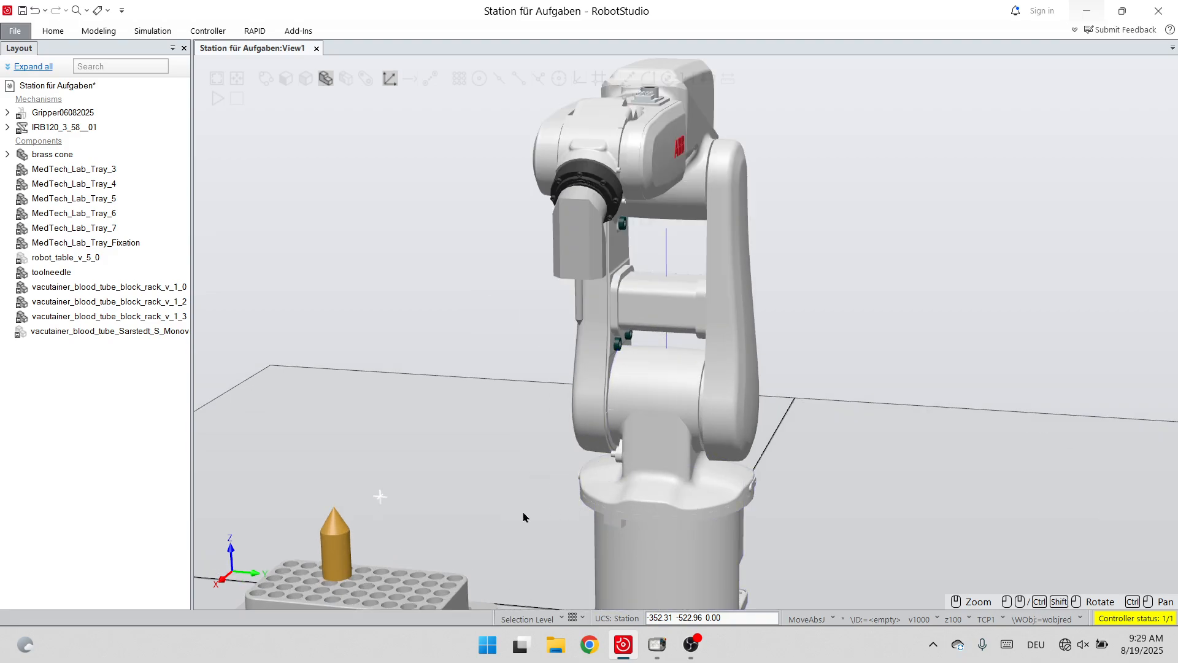
{"action": "scroll", "coordinate": [440, 547], "scroll_direction": "down", "scroll_amount": 5}
{"action": "scroll", "coordinate": [300, 571], "scroll_direction": "up", "scroll_amount": 8}
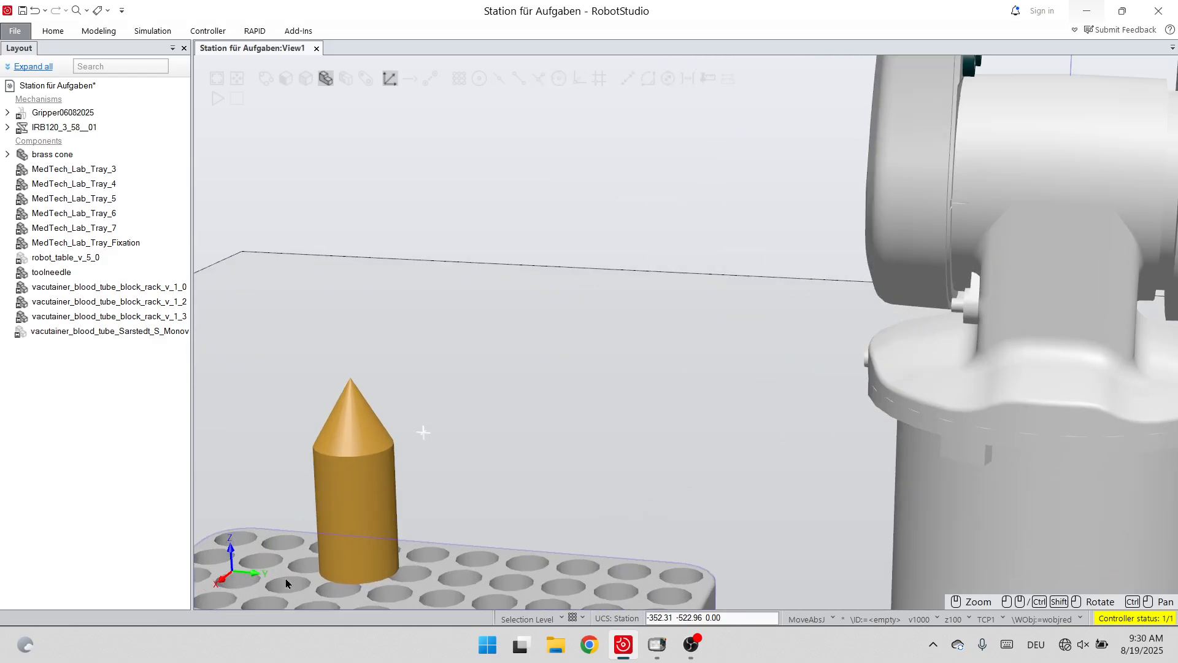
{"action": "scroll", "coordinate": [292, 574], "scroll_direction": "down", "scroll_amount": 4}
{"action": "scroll", "coordinate": [292, 573], "scroll_direction": "down", "scroll_amount": 5}
{"action": "scroll", "coordinate": [279, 588], "scroll_direction": "up", "scroll_amount": 7}
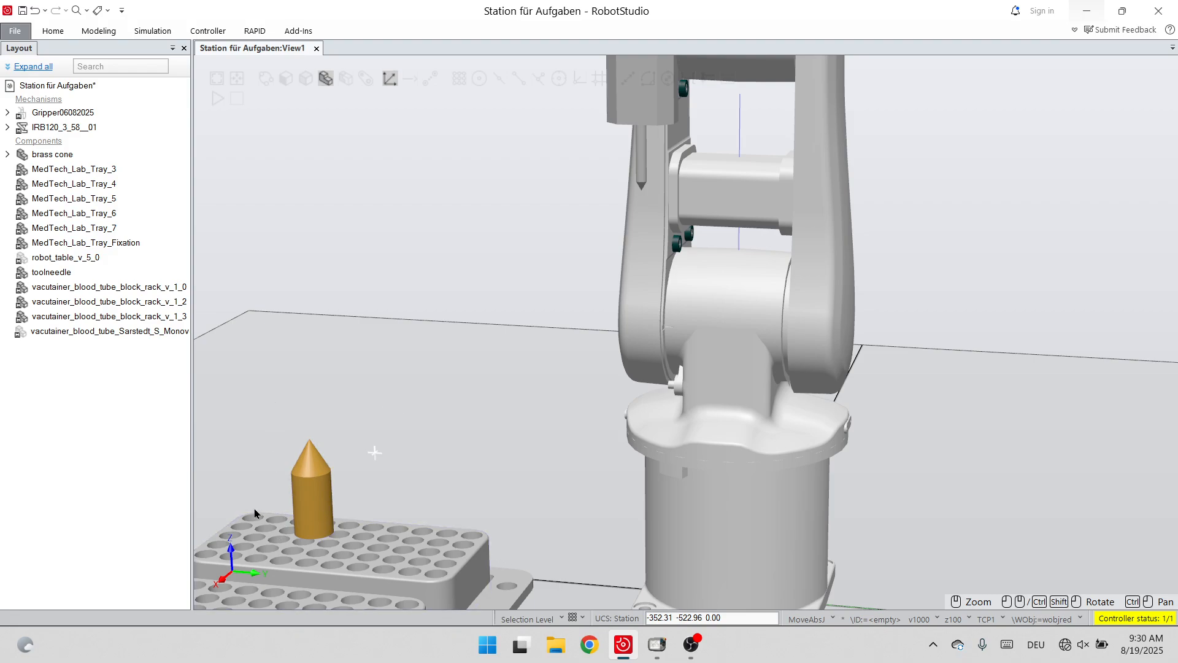
{"action": "scroll", "coordinate": [246, 518], "scroll_direction": "down", "scroll_amount": 4}
{"action": "scroll", "coordinate": [249, 518], "scroll_direction": "up", "scroll_amount": 10}
{"action": "scroll", "coordinate": [238, 518], "scroll_direction": "down", "scroll_amount": 7}
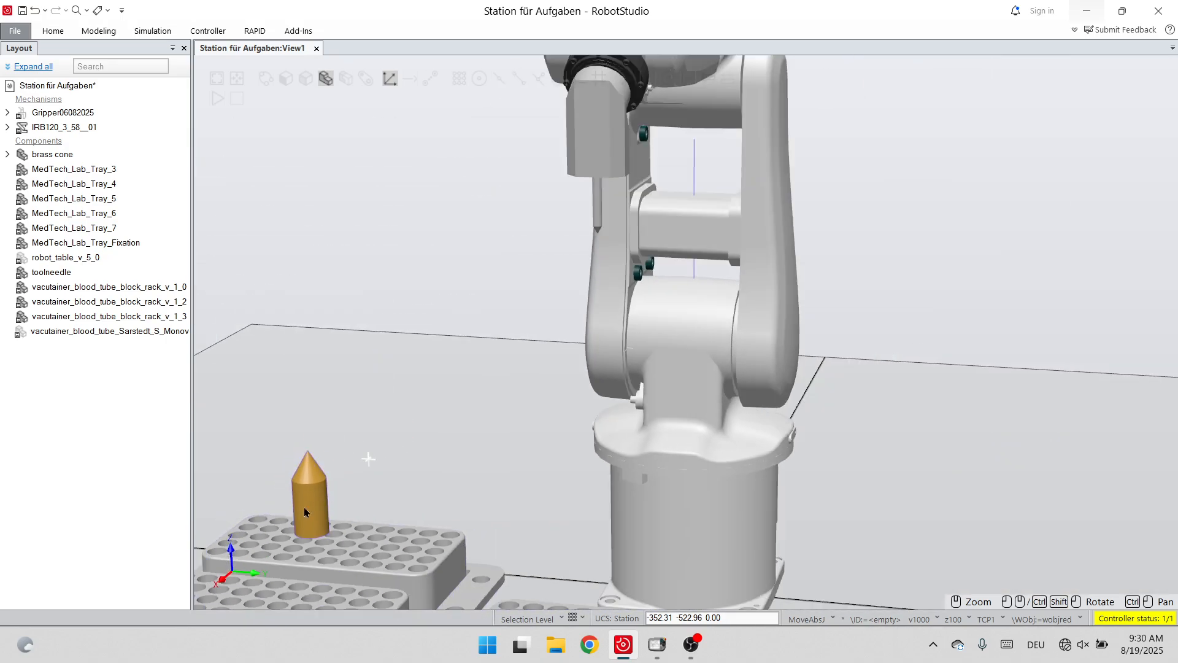
{"action": "scroll", "coordinate": [305, 513], "scroll_direction": "down", "scroll_amount": 3}
{"action": "scroll", "coordinate": [303, 500], "scroll_direction": "up", "scroll_amount": 8}
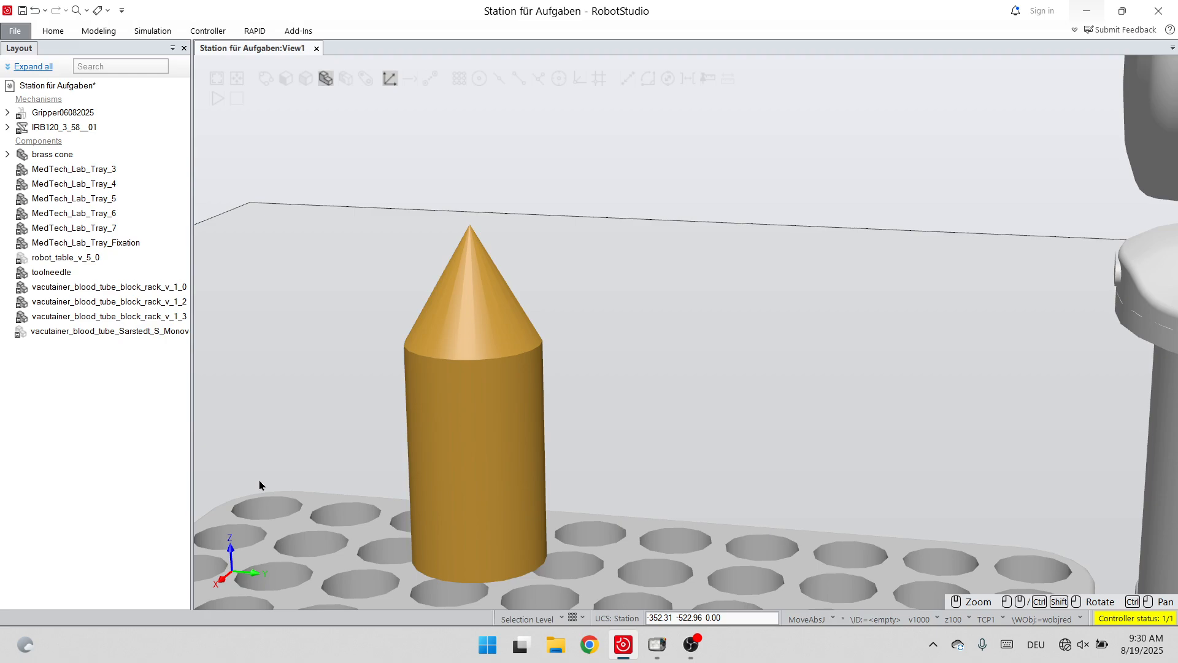
{"action": "scroll", "coordinate": [509, 442], "scroll_direction": "down", "scroll_amount": 5}
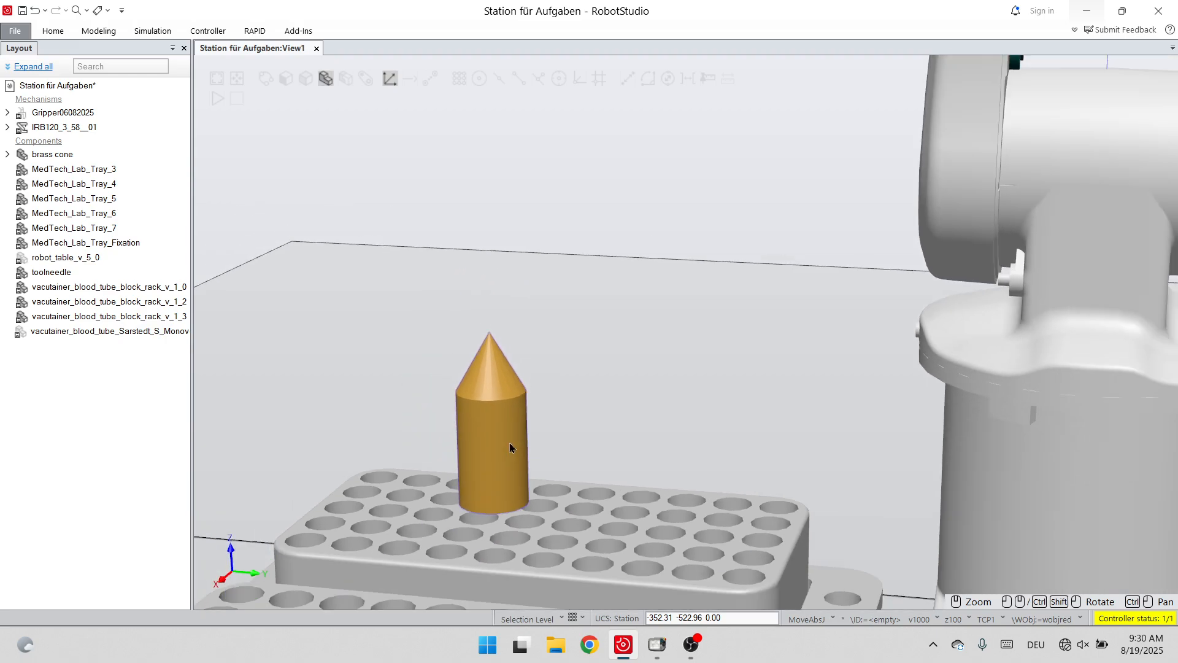
{"action": "scroll", "coordinate": [494, 466], "scroll_direction": "down", "scroll_amount": 5}
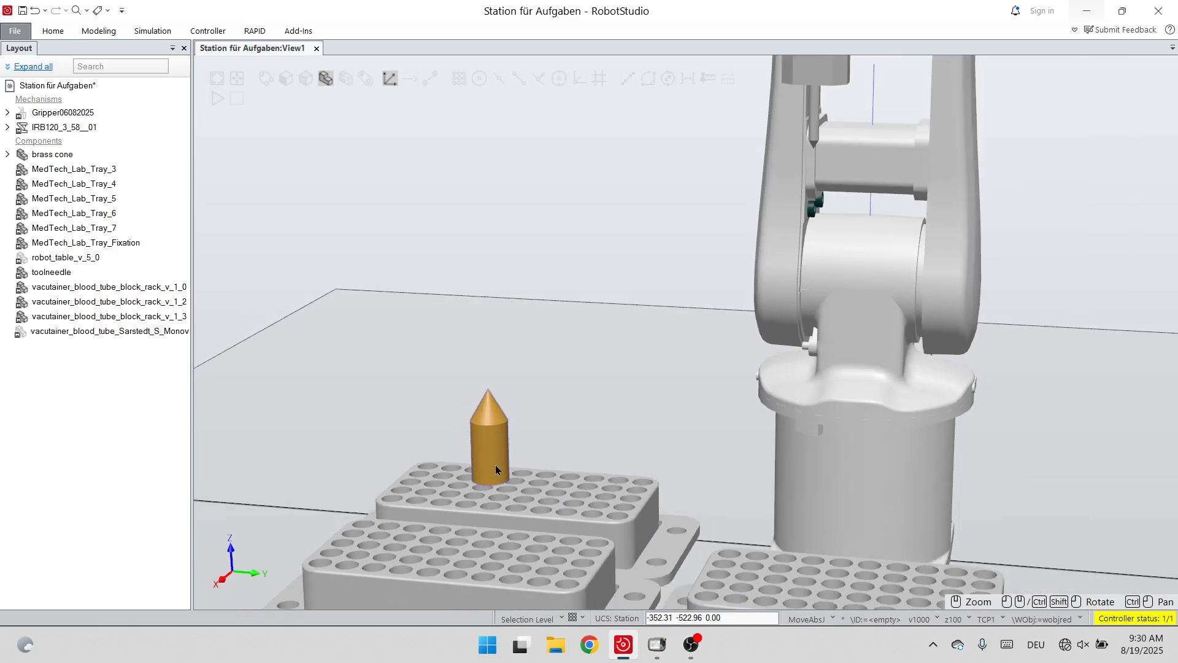
{"action": "scroll", "coordinate": [625, 344], "scroll_direction": "up", "scroll_amount": 10}
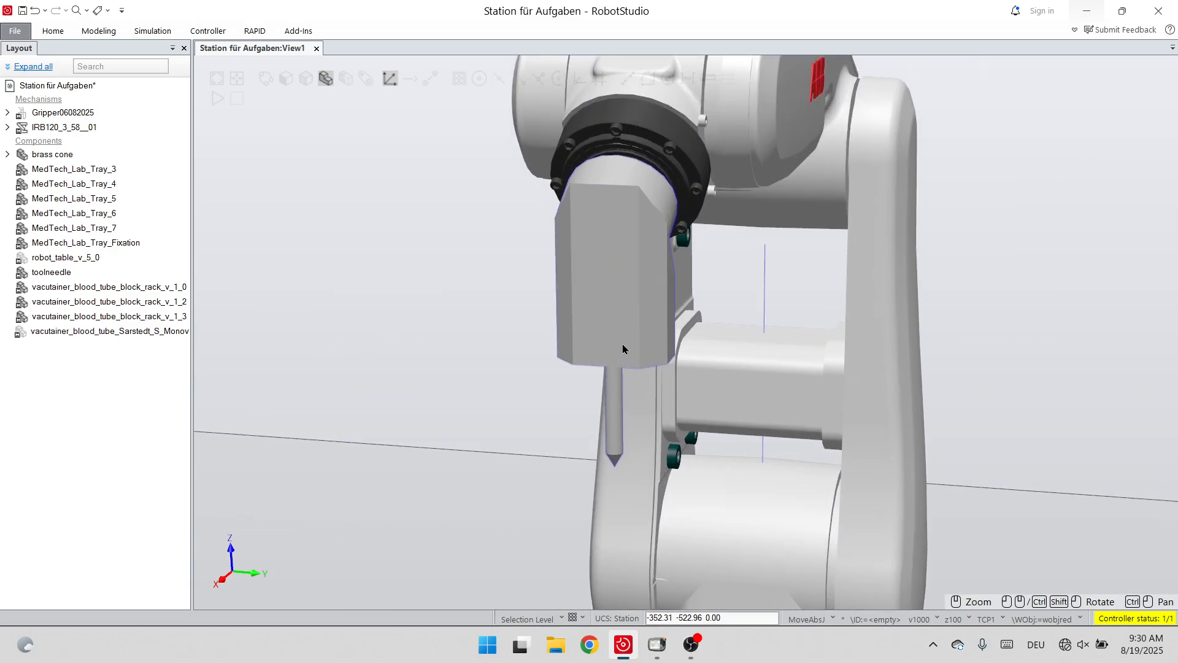
{"action": "scroll", "coordinate": [622, 341], "scroll_direction": "down", "scroll_amount": 3}
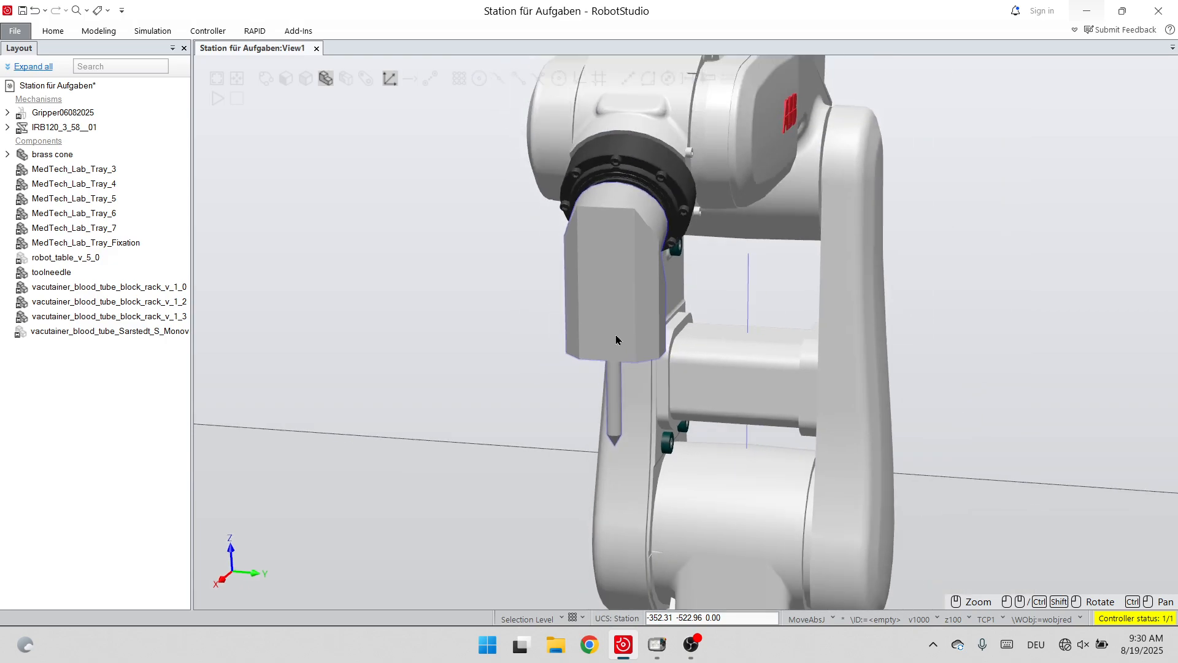
{"action": "scroll", "coordinate": [616, 339], "scroll_direction": "down", "scroll_amount": 6}
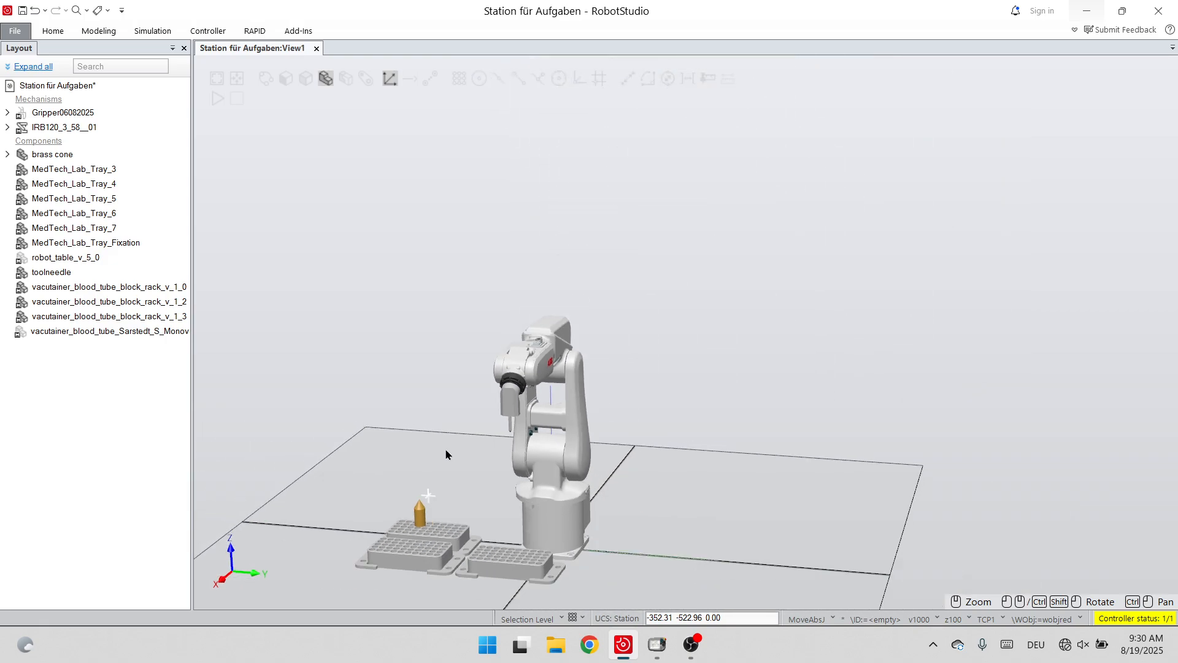
{"action": "scroll", "coordinate": [408, 522], "scroll_direction": "up", "scroll_amount": 6}
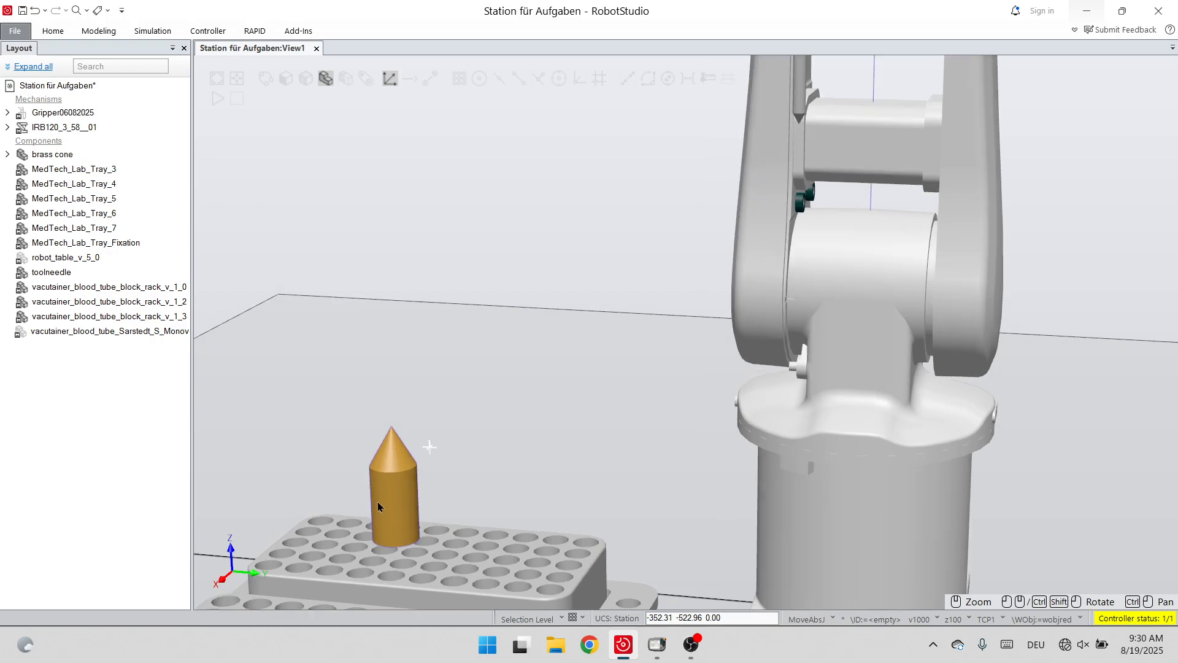
{"action": "scroll", "coordinate": [376, 455], "scroll_direction": "down", "scroll_amount": 5}
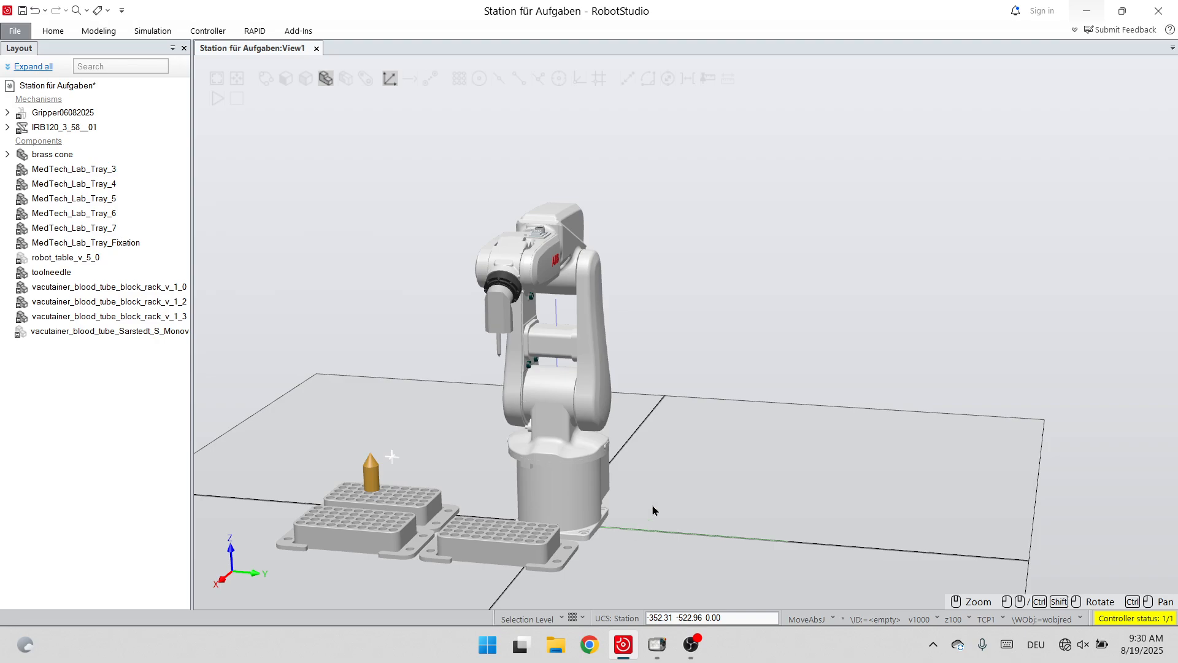
Switch to the virtual FlexPendant, close its open program, data and jogging views, and move the pendant clear of the robot.
{"action": "left_click", "coordinate": [656, 643]}
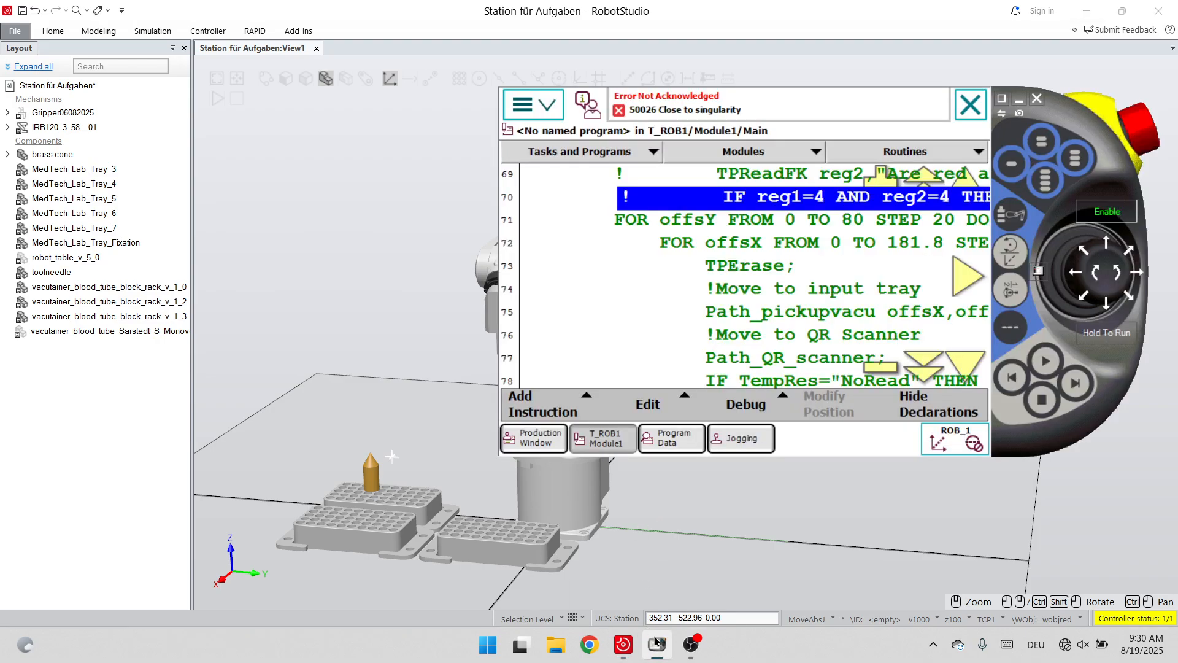
{"action": "left_click", "coordinate": [971, 107]}
{"action": "left_click", "coordinate": [973, 108]}
{"action": "left_click", "coordinate": [972, 107]}
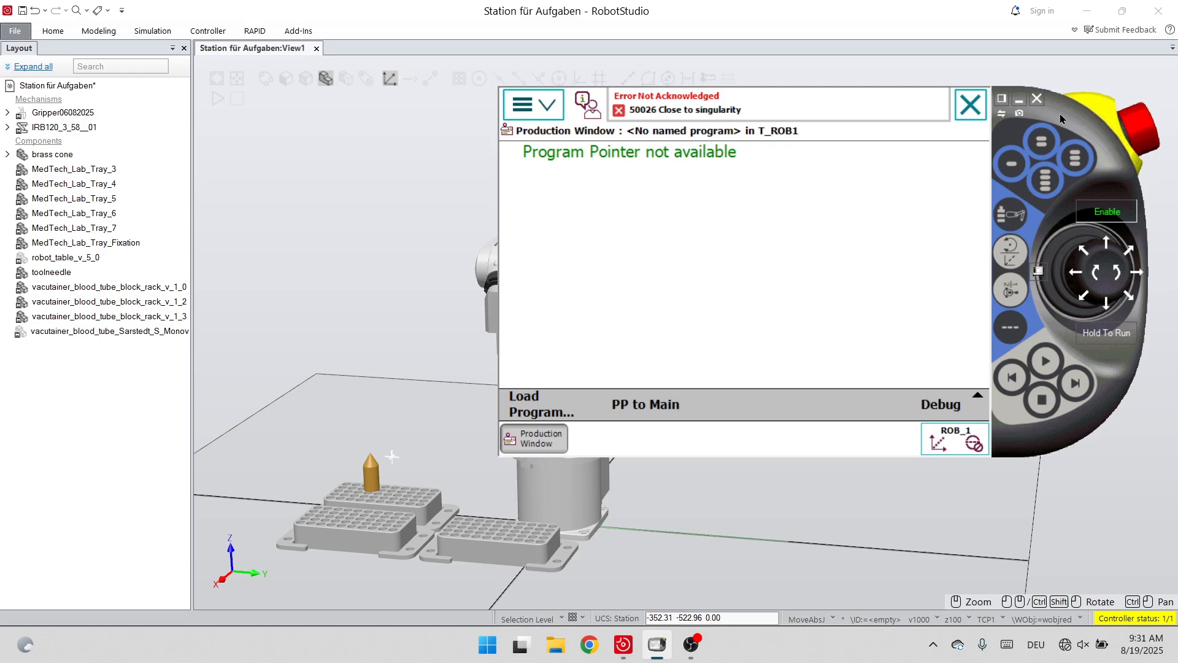
{"action": "left_click_drag", "start_coordinate": [1060, 114], "coordinate": [1131, 117]}
Open the list of tooldata declarations in Program Data.
{"action": "left_click", "coordinate": [599, 113]}
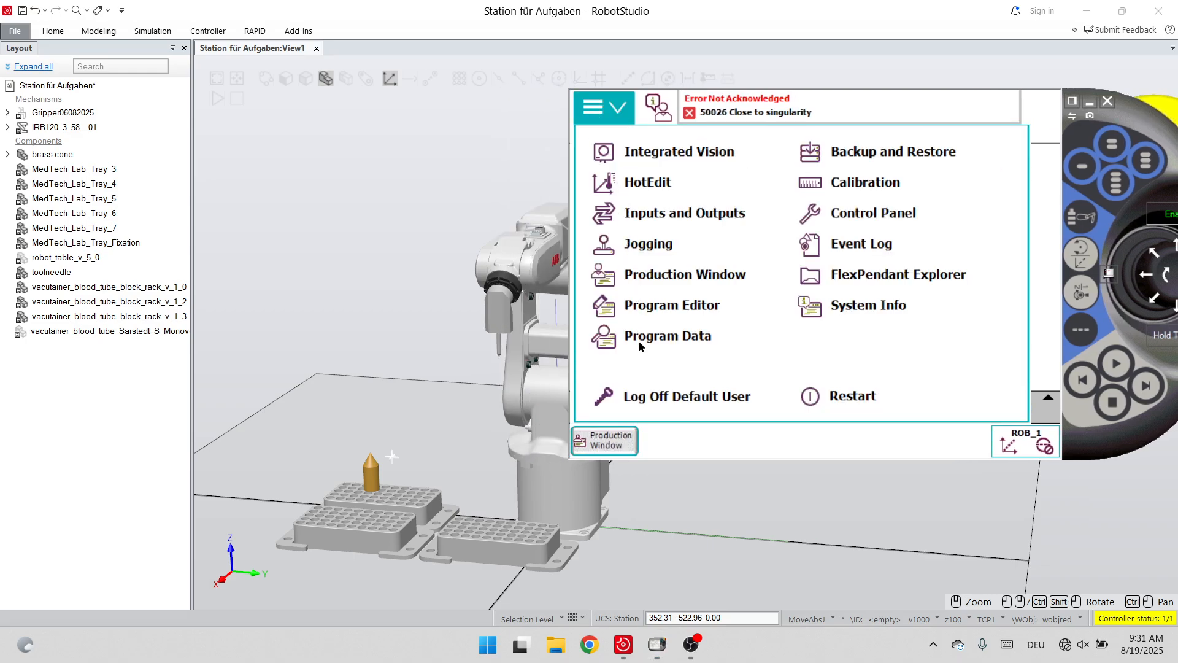
{"action": "left_click", "coordinate": [638, 338]}
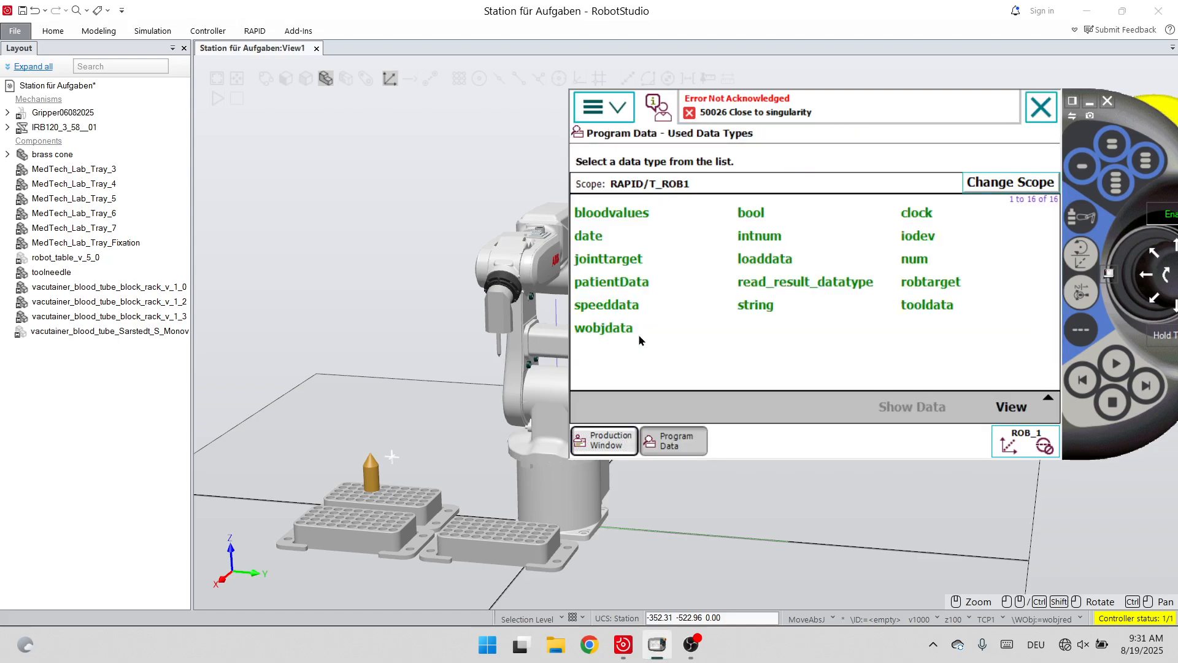
{"action": "double_click", "coordinate": [905, 310]}
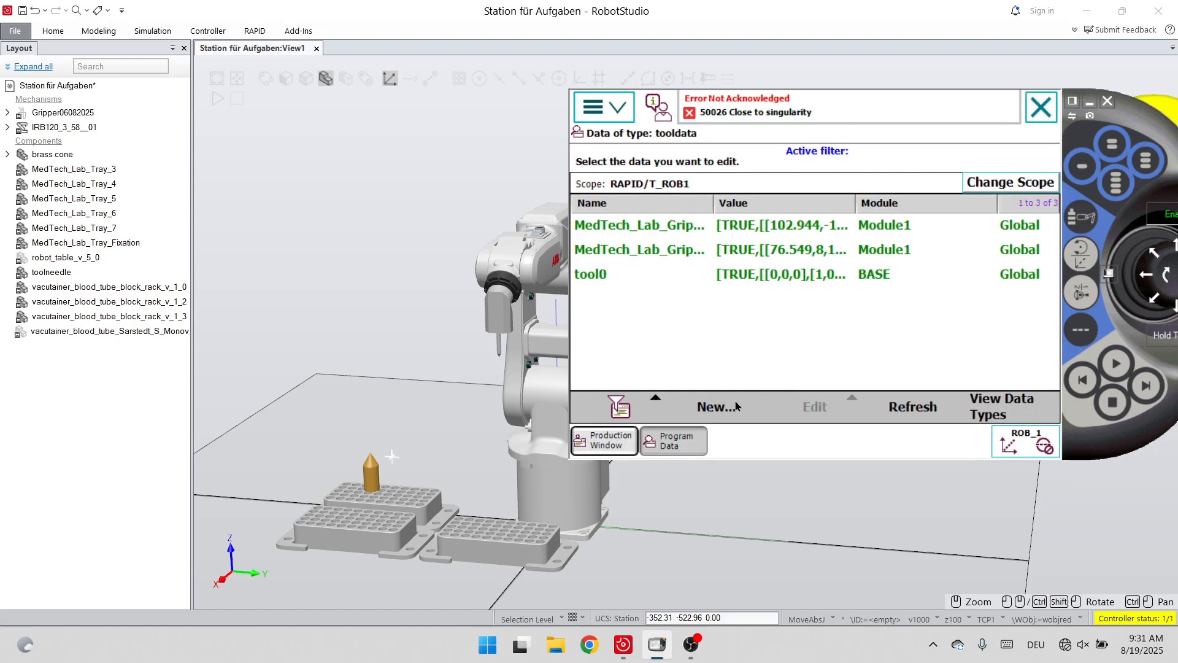
Declare a new persistent tooldata named toolneedle in Module1.
{"action": "left_click", "coordinate": [728, 410]}
{"action": "left_click", "coordinate": [815, 193]}
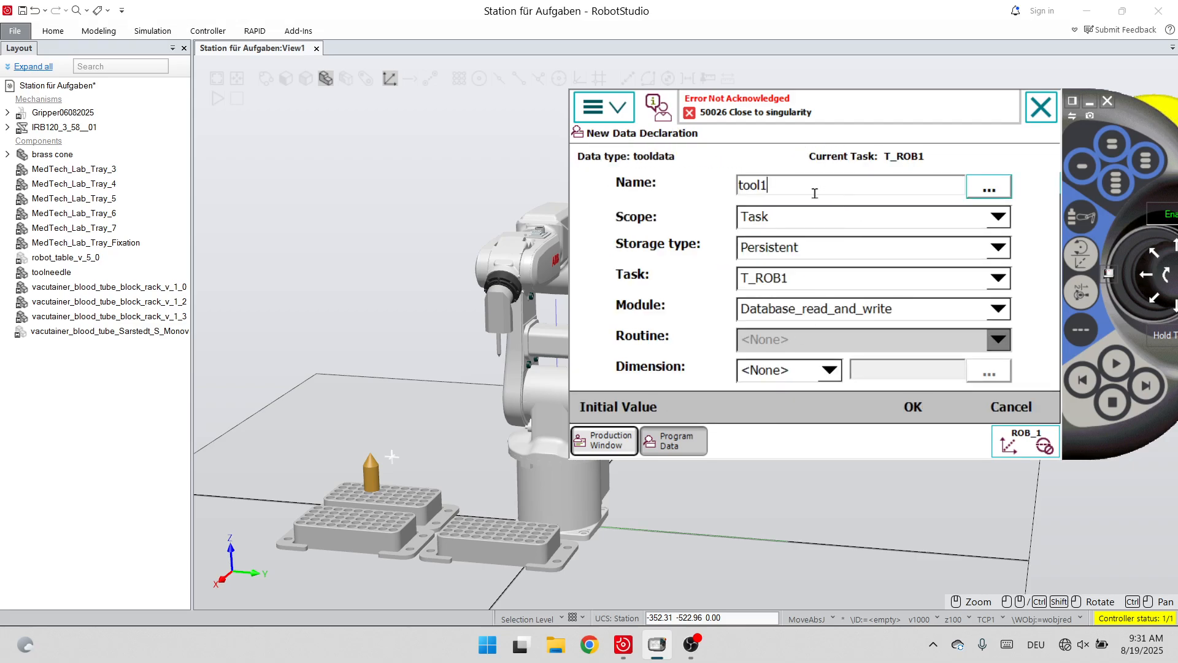
{"action": "double_click", "coordinate": [815, 191]}
{"action": "type", "text": "too"}
{"action": "type", "text": "ö"}
{"action": "type", "text": "needle"}
{"action": "left_click", "coordinate": [895, 309]}
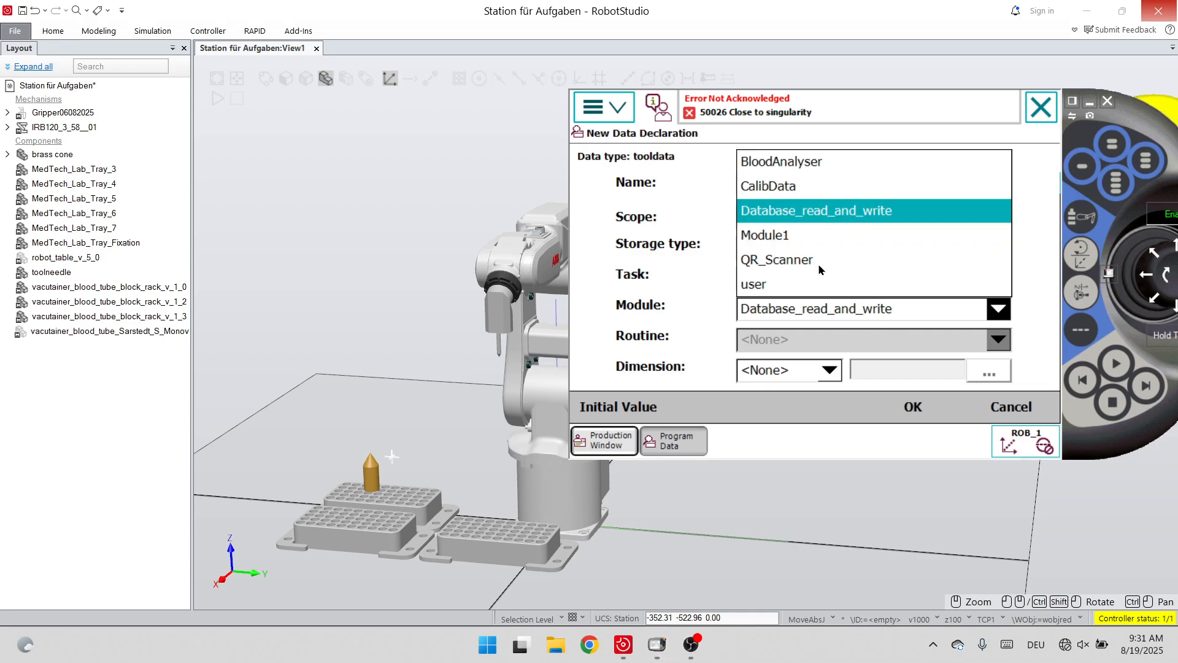
{"action": "left_click", "coordinate": [804, 238]}
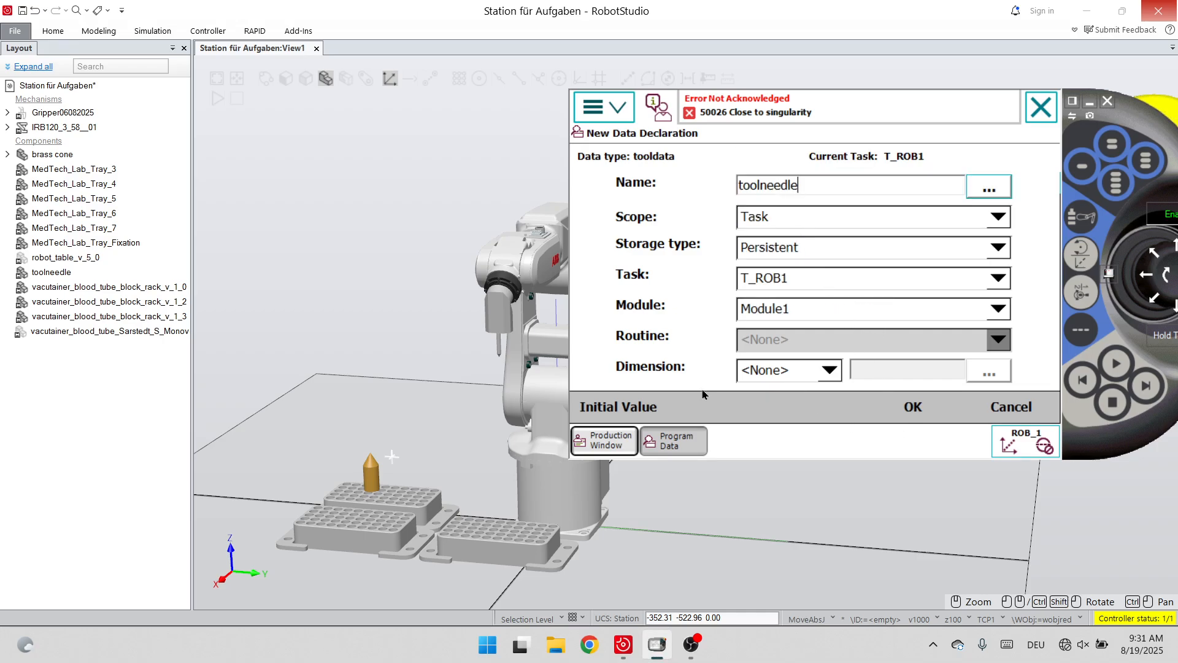
{"action": "left_click", "coordinate": [903, 407]}
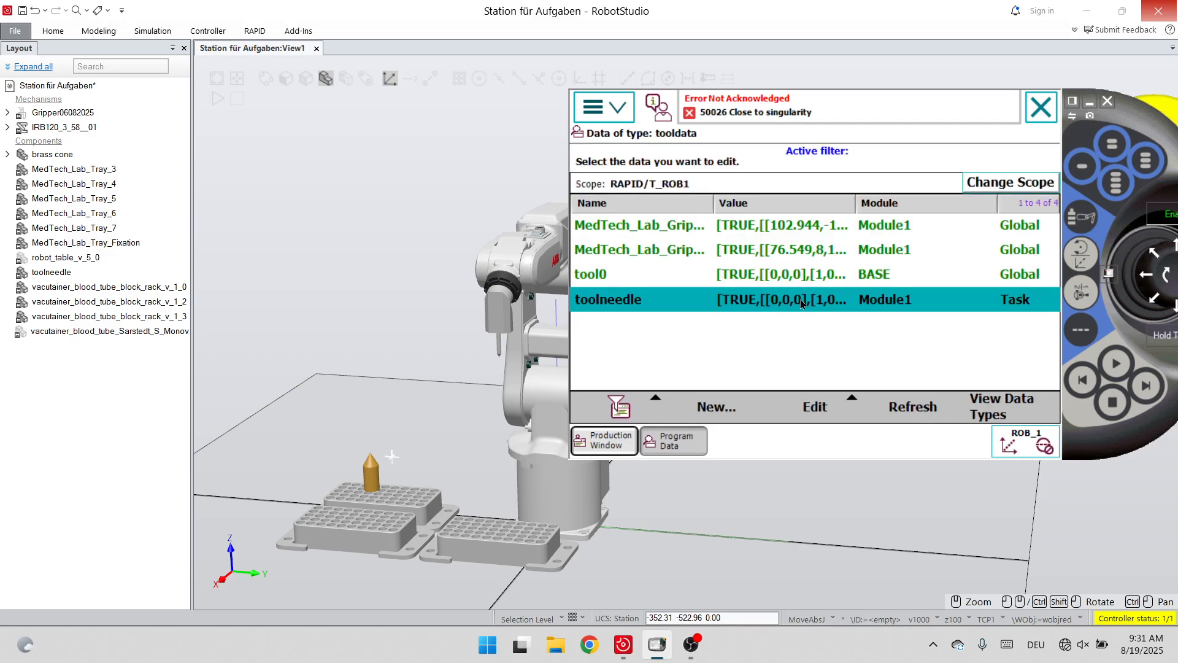
Start the tool frame definition for toolneedle with the TCP (default orient.) method and 3 points.
{"action": "left_click", "coordinate": [839, 412]}
{"action": "left_click", "coordinate": [804, 381]}
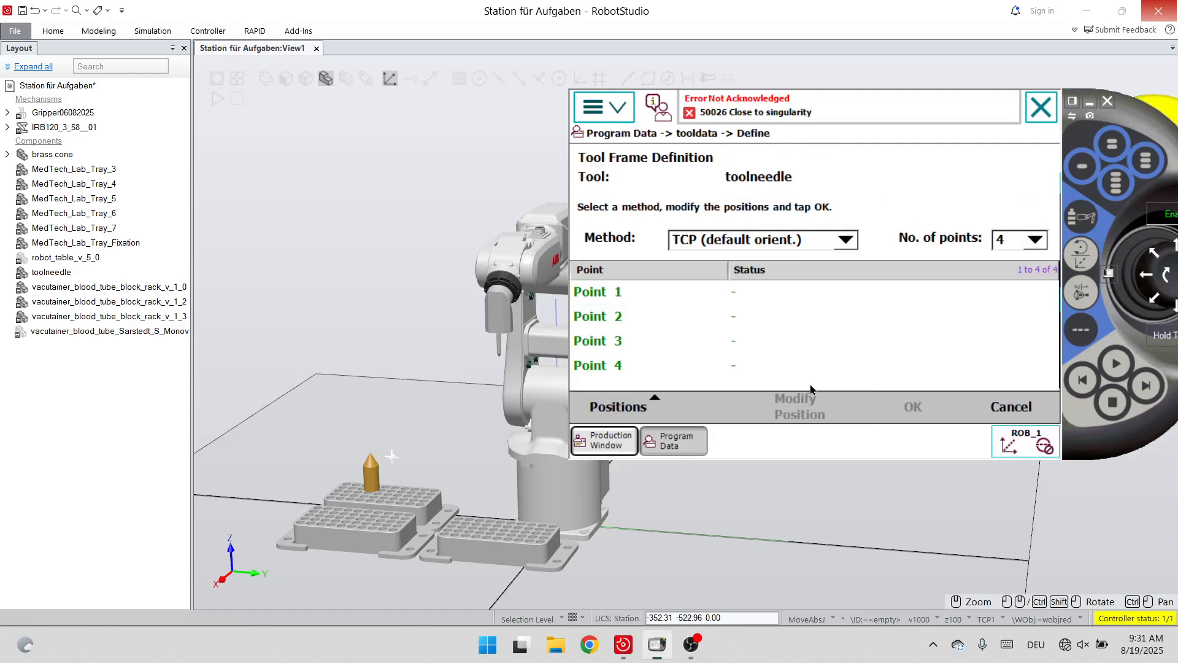
{"action": "left_click", "coordinate": [850, 250]}
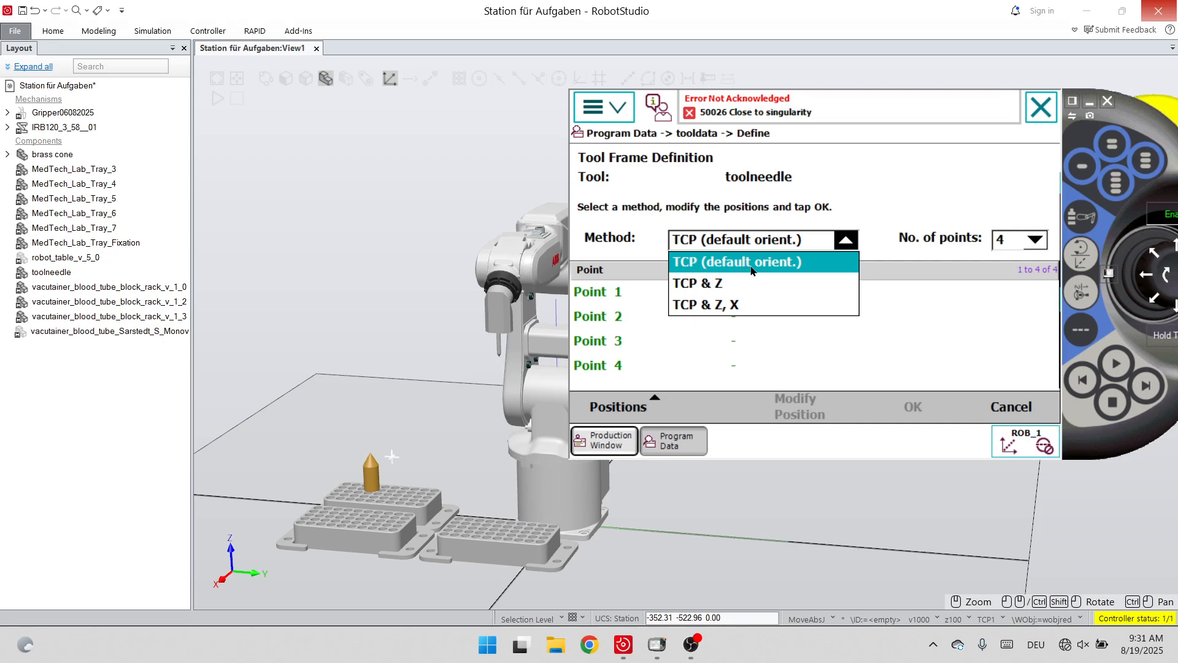
{"action": "left_click", "coordinate": [849, 246]}
{"action": "left_click", "coordinate": [1037, 240]}
{"action": "left_click", "coordinate": [1023, 266]}
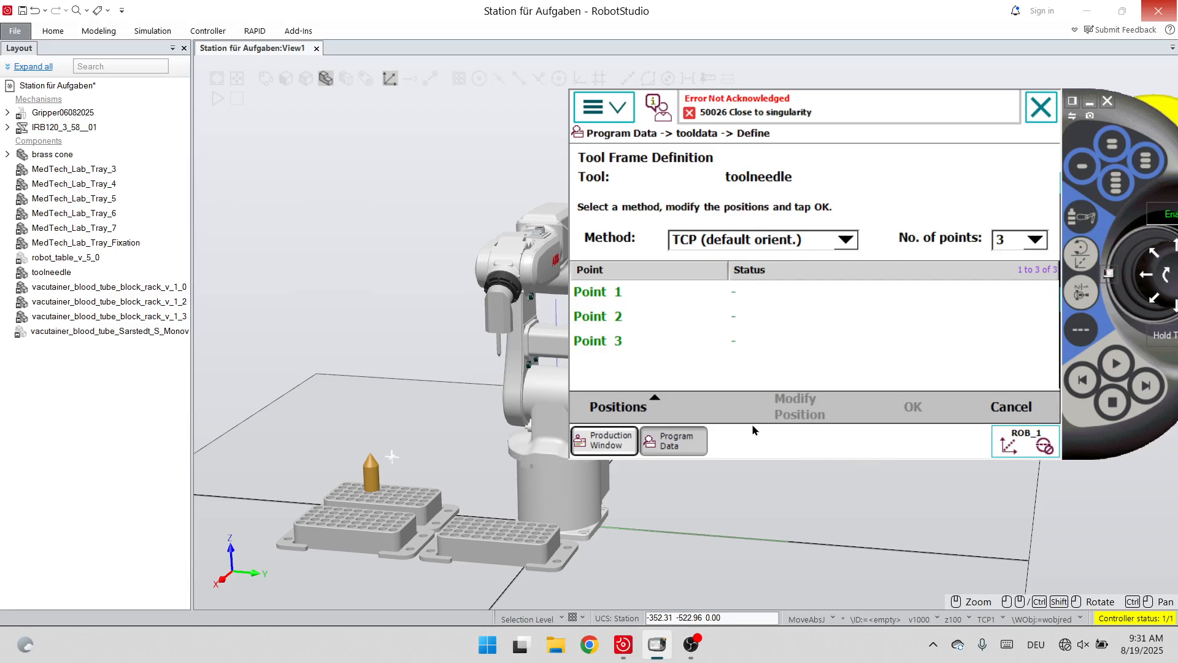
Open the robot's jogging settings and inspect the tip of the needle tool.
{"action": "left_click", "coordinate": [593, 120]}
{"action": "left_click", "coordinate": [643, 242]}
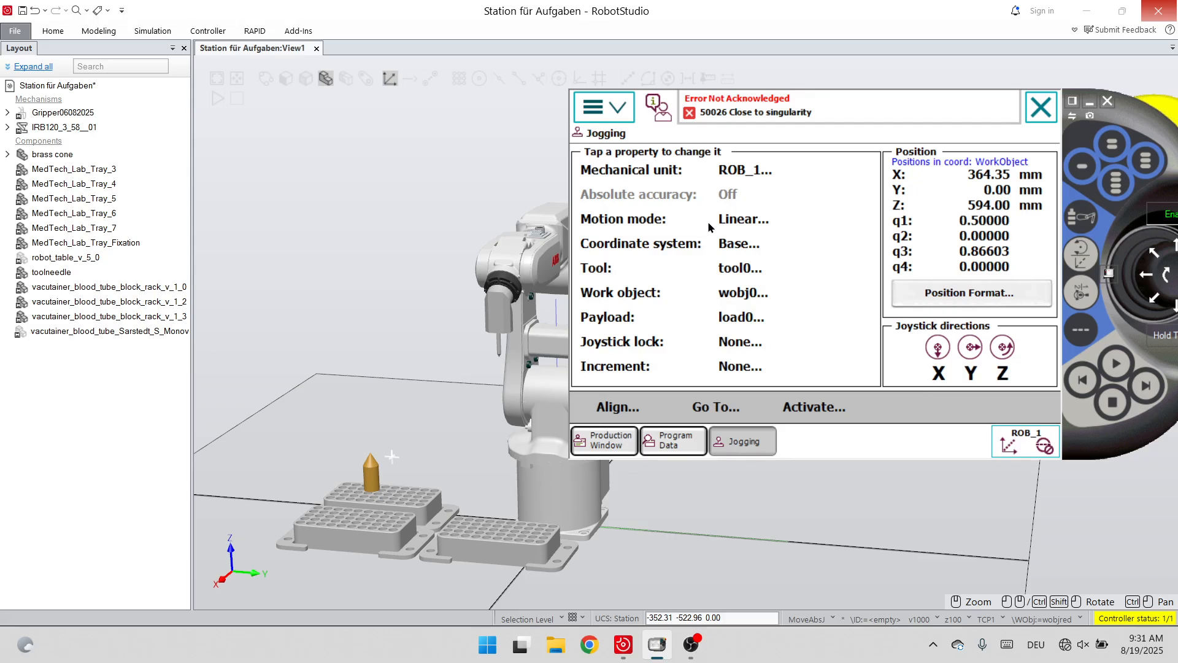
{"action": "scroll", "coordinate": [453, 275], "scroll_direction": "down", "scroll_amount": 2}
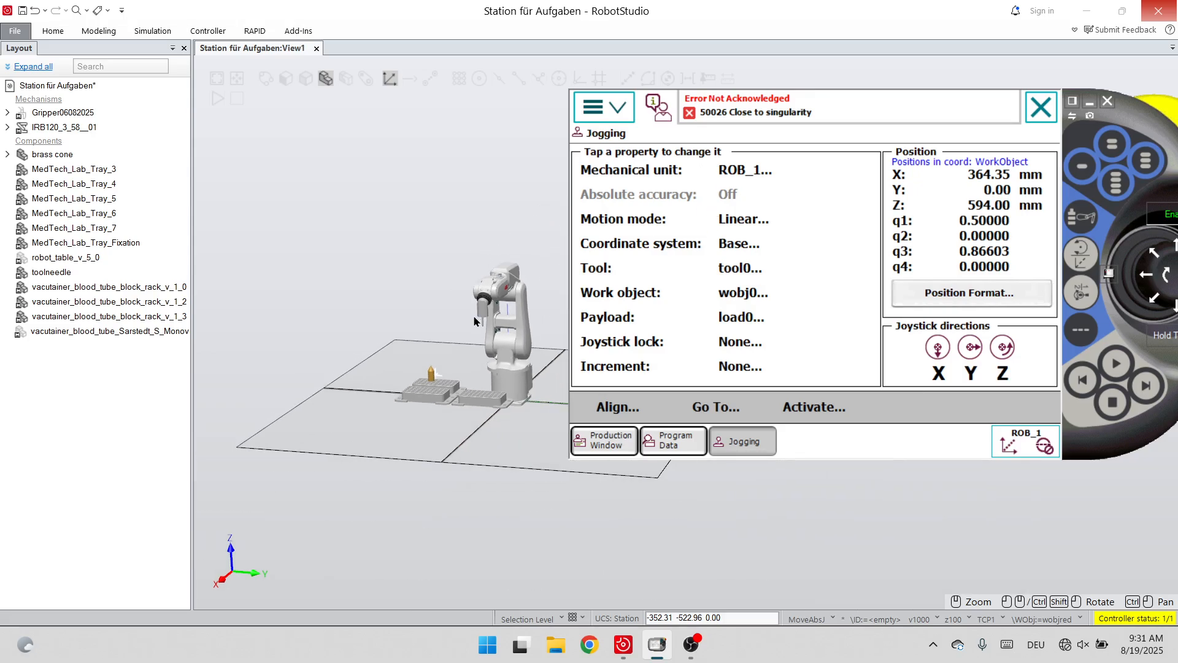
{"action": "scroll", "coordinate": [370, 252], "scroll_direction": "up", "scroll_amount": 5}
{"action": "scroll", "coordinate": [427, 232], "scroll_direction": "down", "scroll_amount": 3}
{"action": "scroll", "coordinate": [405, 249], "scroll_direction": "up", "scroll_amount": 8}
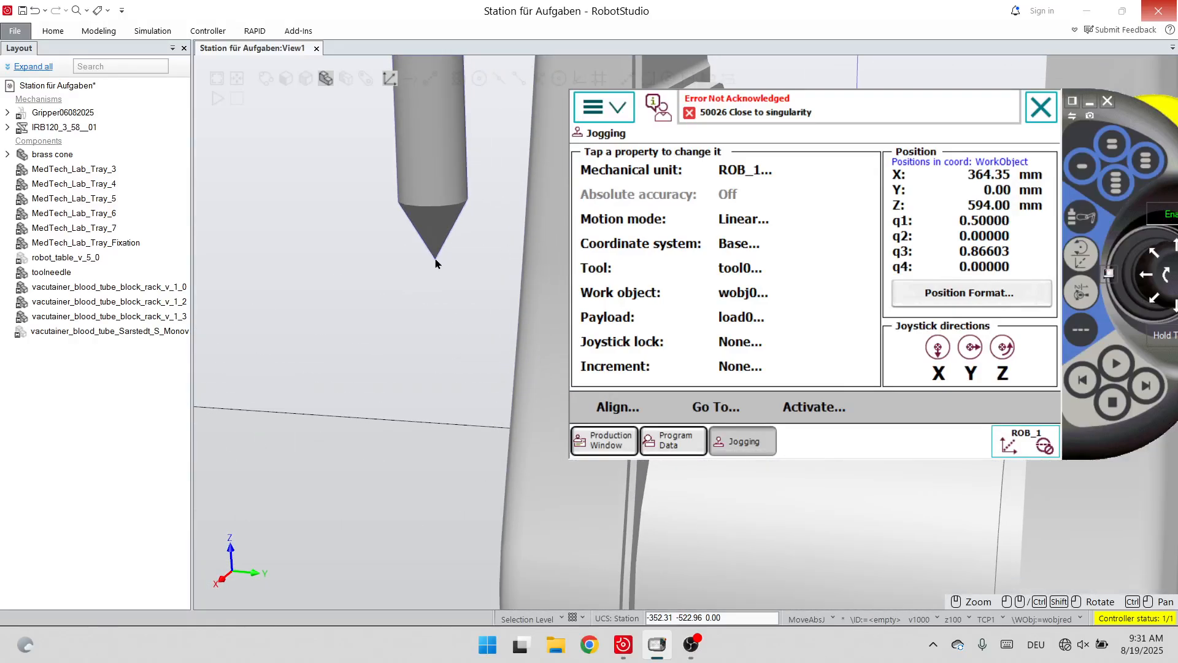
Examine the needle tool's tip, the brass cone's tip and the list of TCP points in toolneedle's frame definition.
{"action": "scroll", "coordinate": [440, 267], "scroll_direction": "down", "scroll_amount": 4}
{"action": "scroll", "coordinate": [302, 388], "scroll_direction": "up", "scroll_amount": 5}
{"action": "scroll", "coordinate": [302, 388], "scroll_direction": "down", "scroll_amount": 3}
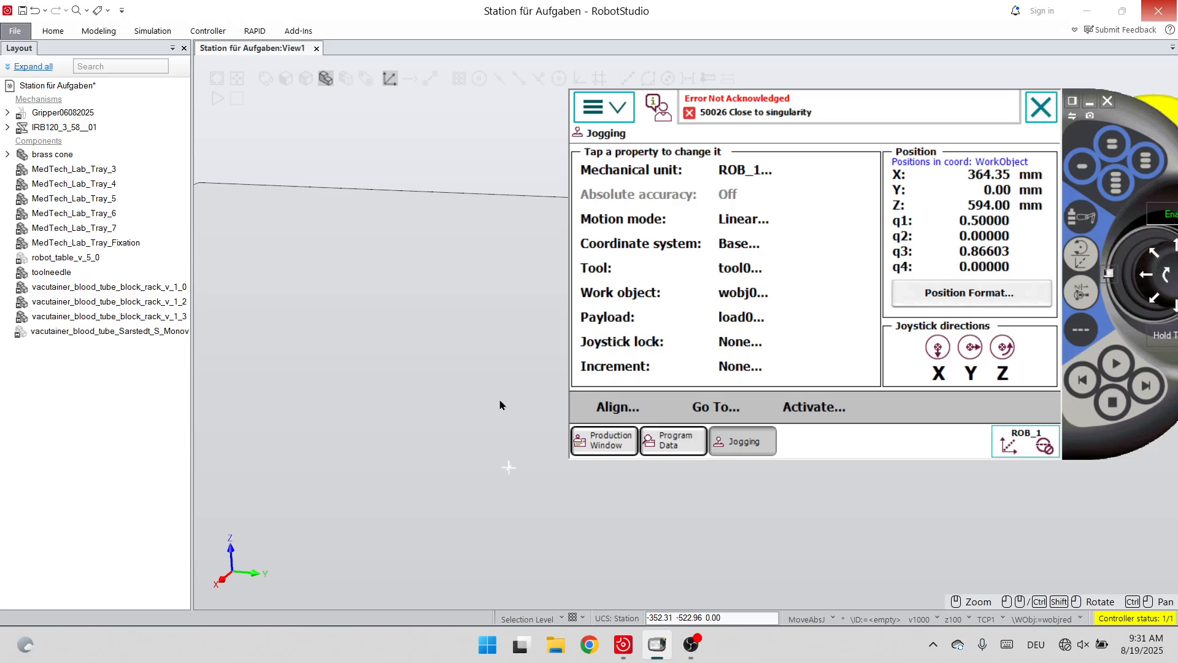
{"action": "scroll", "coordinate": [363, 358], "scroll_direction": "up", "scroll_amount": 4}
{"action": "left_click", "coordinate": [644, 434]}
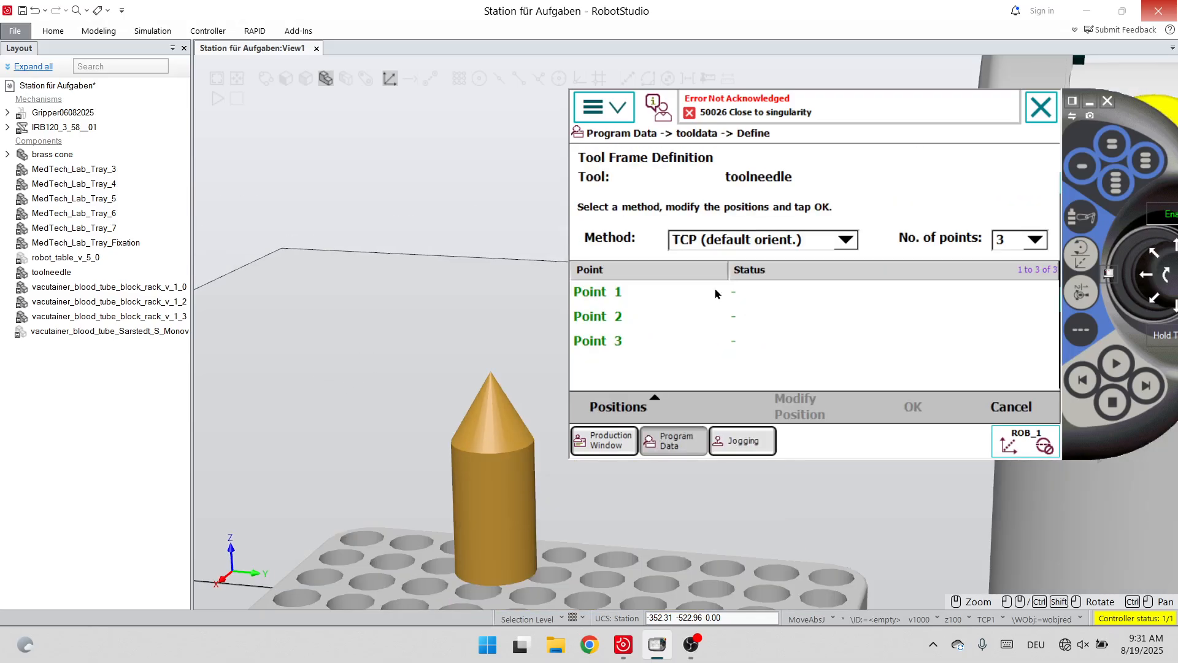
{"action": "scroll", "coordinate": [498, 368], "scroll_direction": "down", "scroll_amount": 4}
{"action": "scroll", "coordinate": [536, 308], "scroll_direction": "up", "scroll_amount": 3}
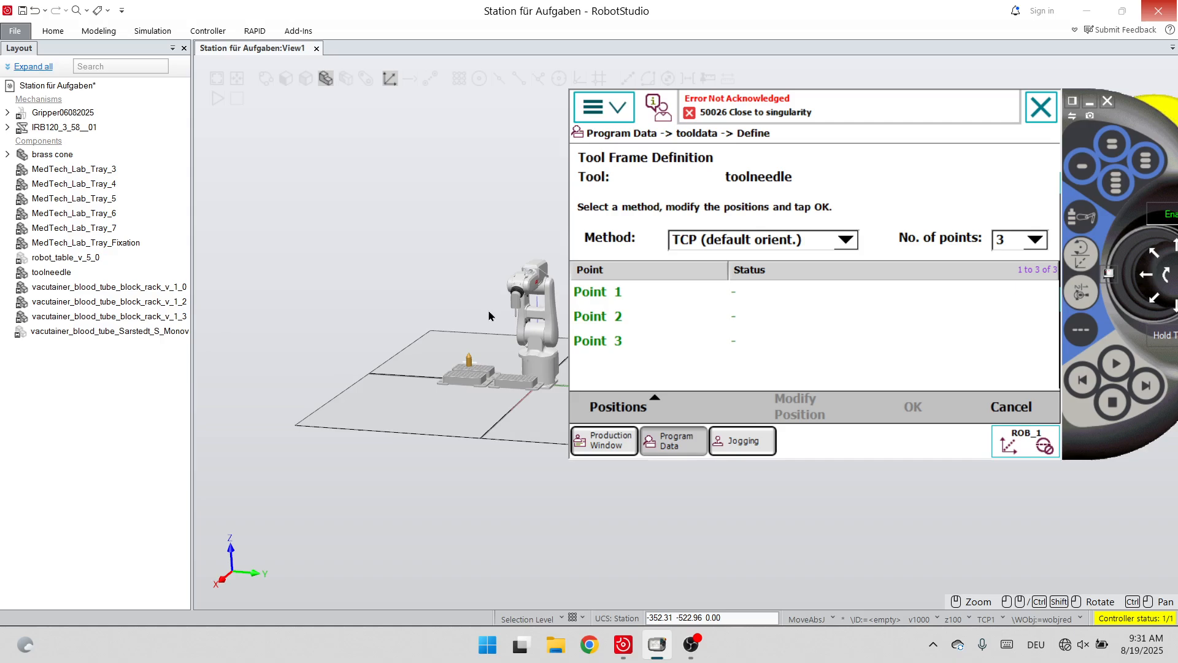
{"action": "scroll", "coordinate": [536, 308], "scroll_direction": "up", "scroll_amount": 3}
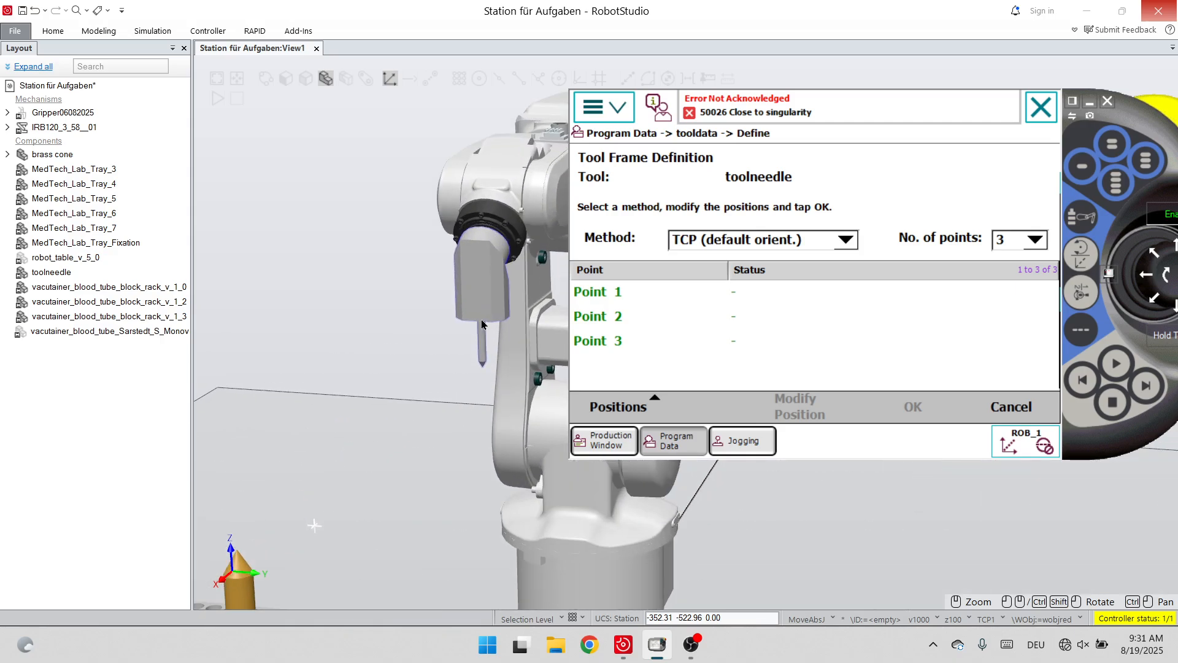
{"action": "scroll", "coordinate": [462, 371], "scroll_direction": "up", "scroll_amount": 1}
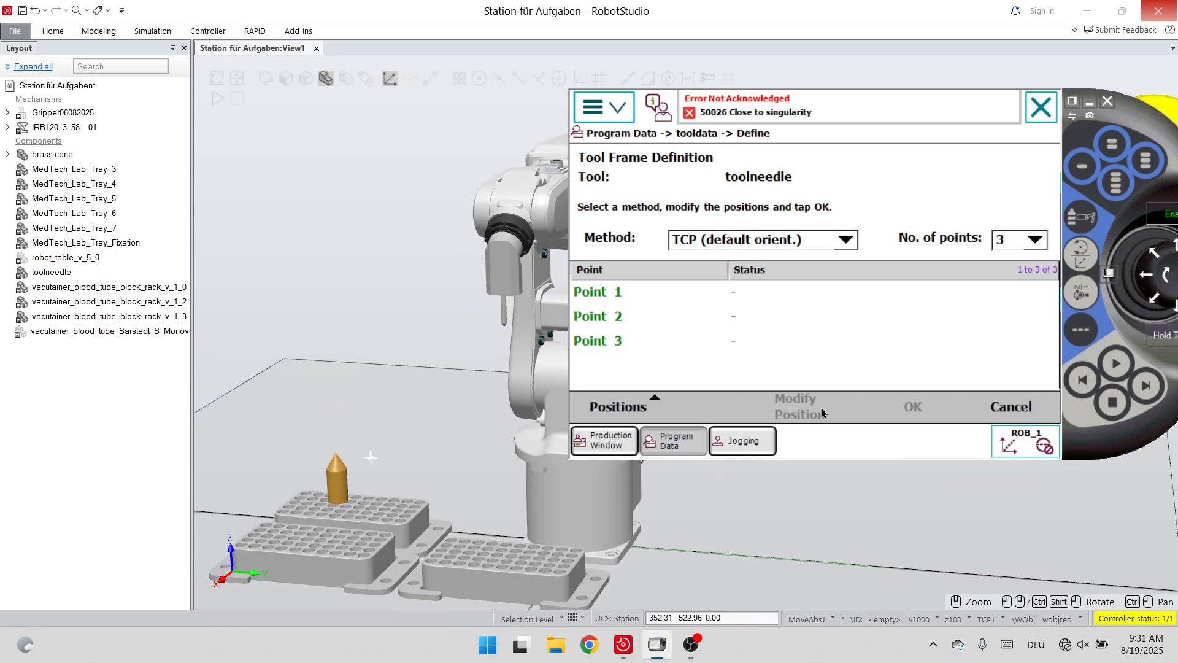
{"action": "left_click", "coordinate": [766, 442]}
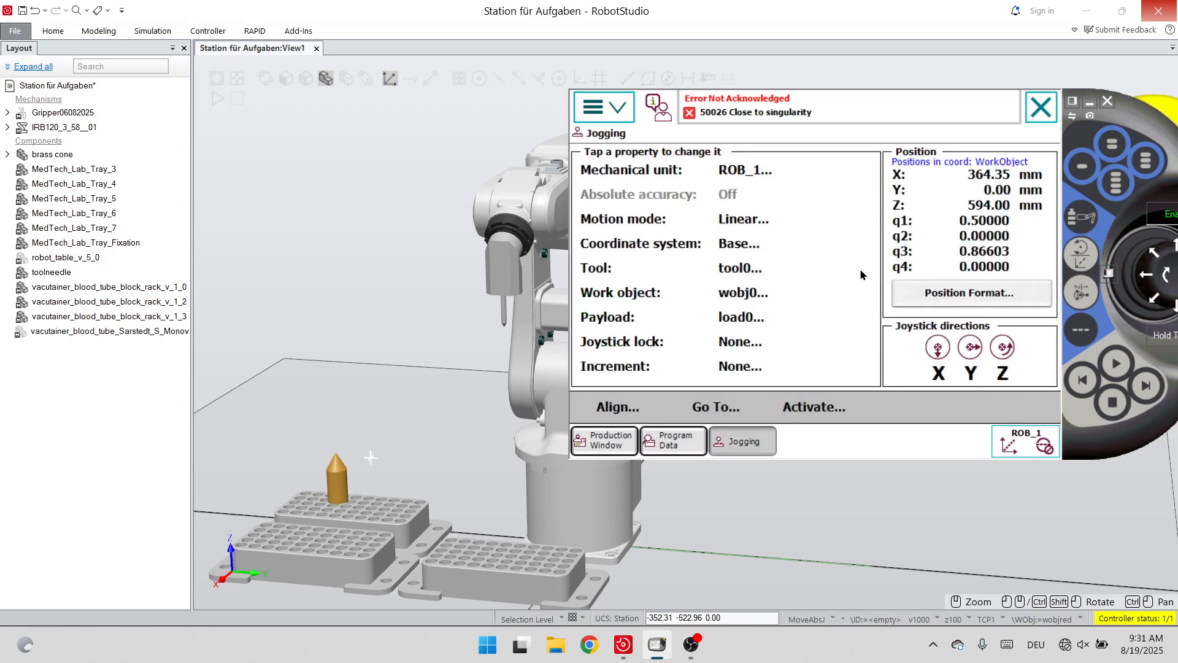
Jog the robot to tilt the needle tool and bring it toward the brass cone, to about Y -152 mm and Z 483 mm.
{"action": "left_click_drag", "start_coordinate": [1167, 134], "coordinate": [1145, 116]}
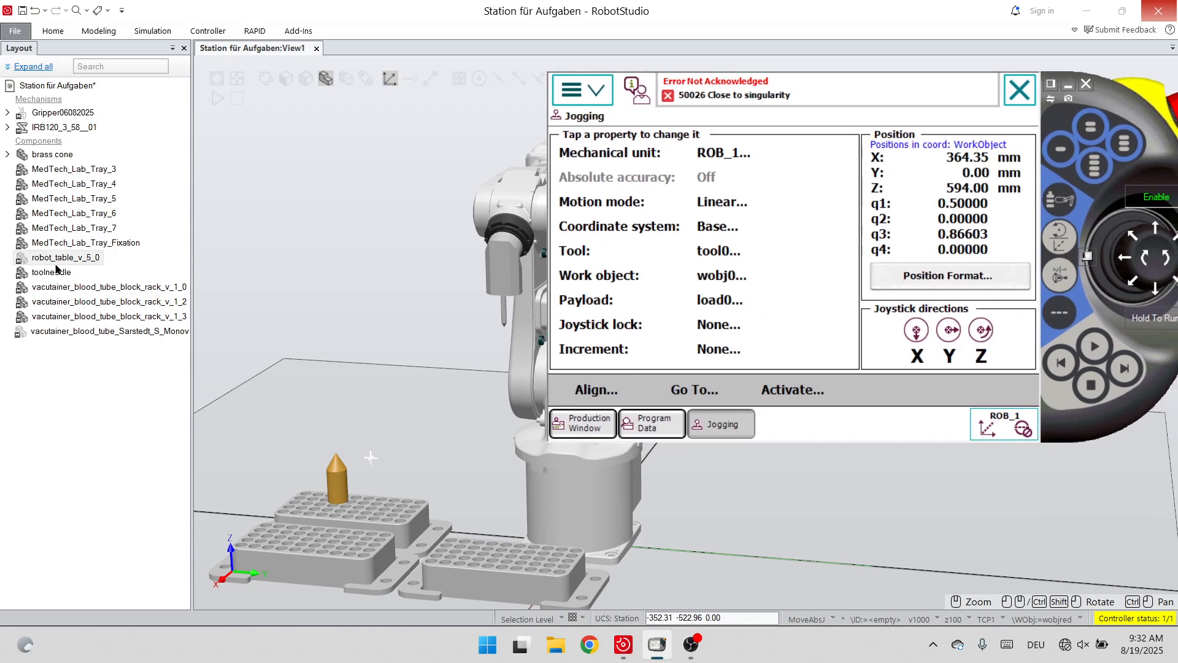
{"action": "scroll", "coordinate": [540, 274], "scroll_direction": "up", "scroll_amount": 1}
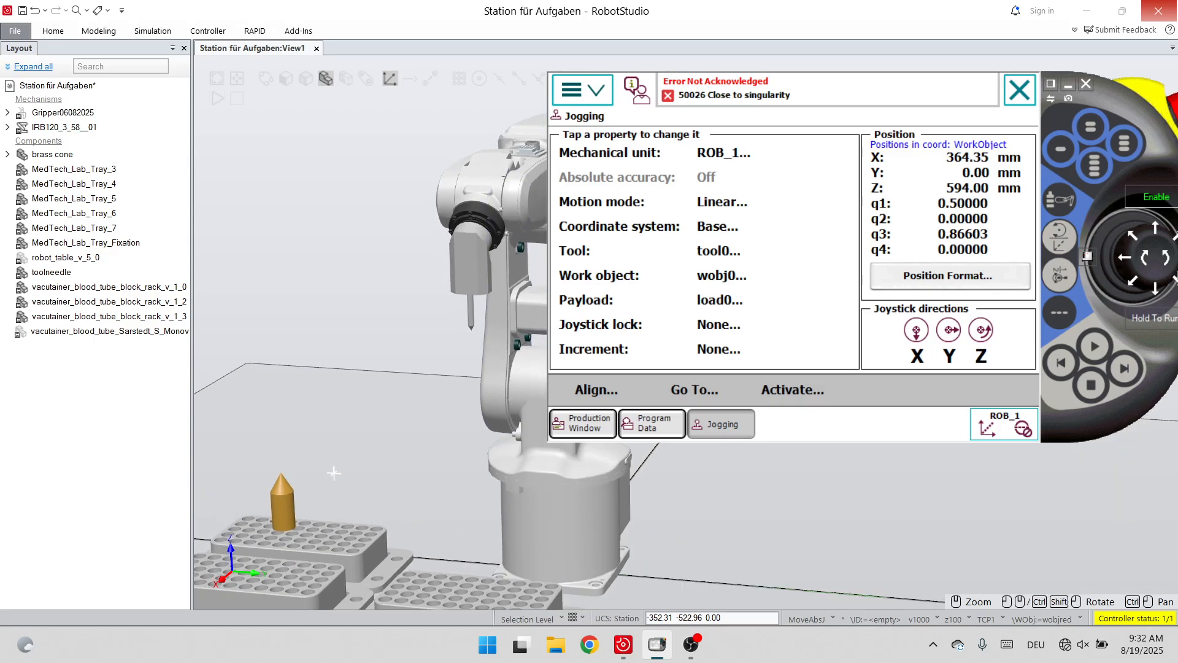
{"action": "left_click", "coordinate": [1122, 261]}
{"action": "left_click_drag", "start_coordinate": [1123, 261], "coordinate": [916, 281]}
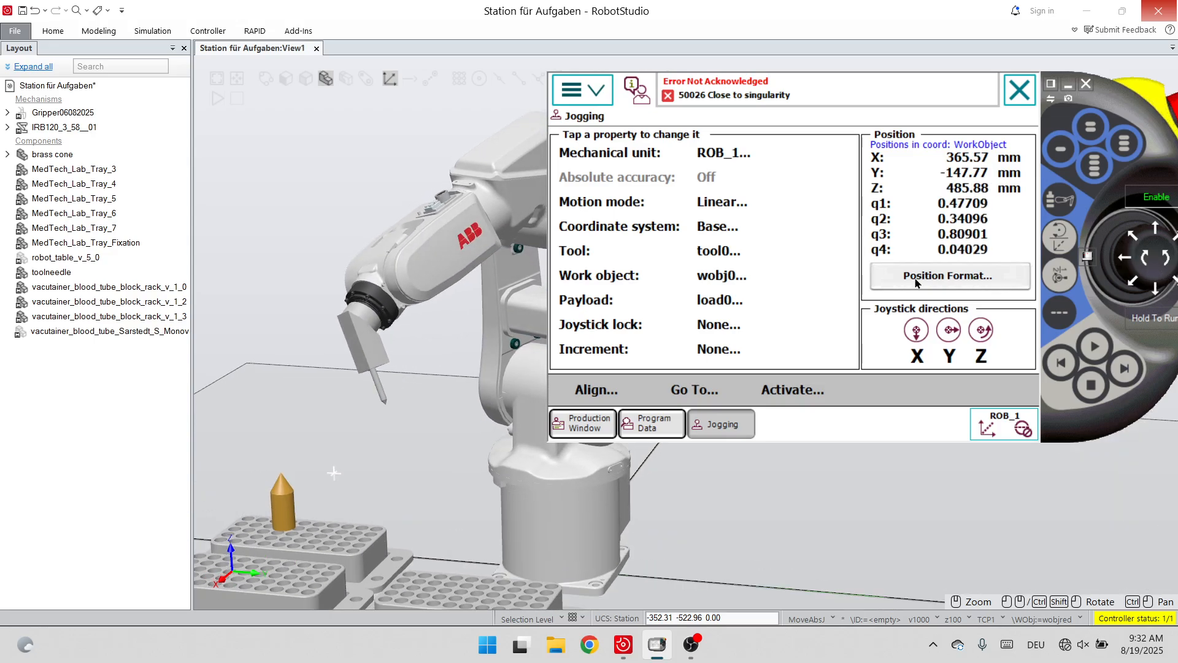
{"action": "left_click", "coordinate": [1116, 262]}
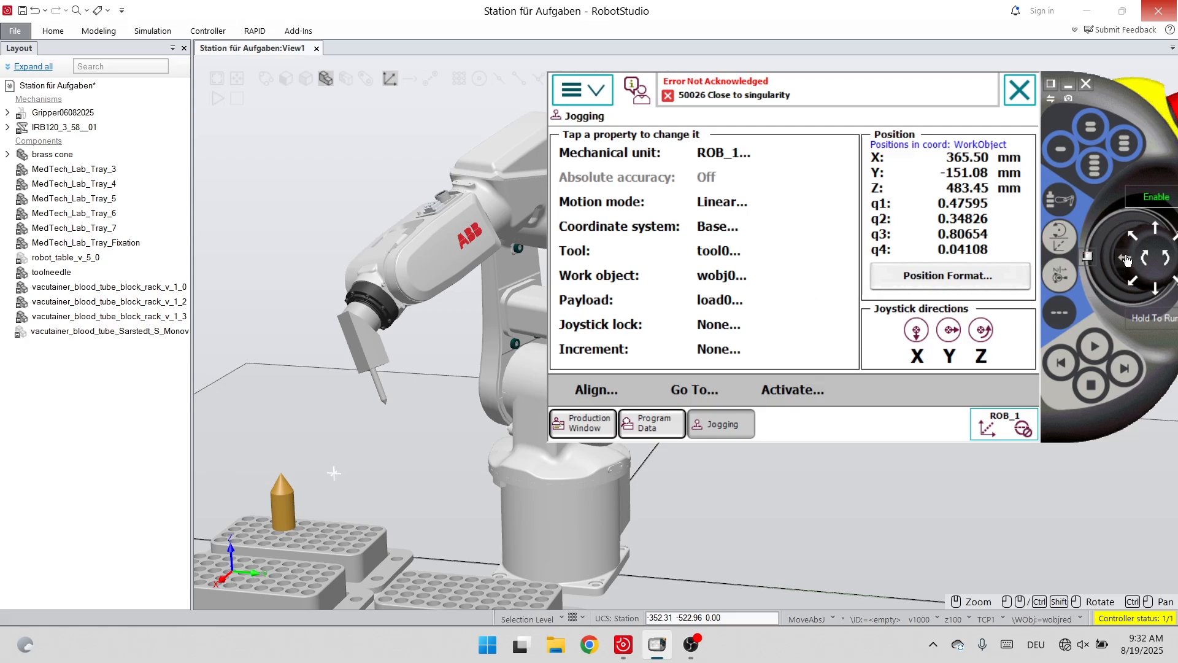
{"action": "left_click", "coordinate": [1116, 261]}
{"action": "left_click", "coordinate": [1118, 260]}
{"action": "left_click", "coordinate": [1117, 261]}
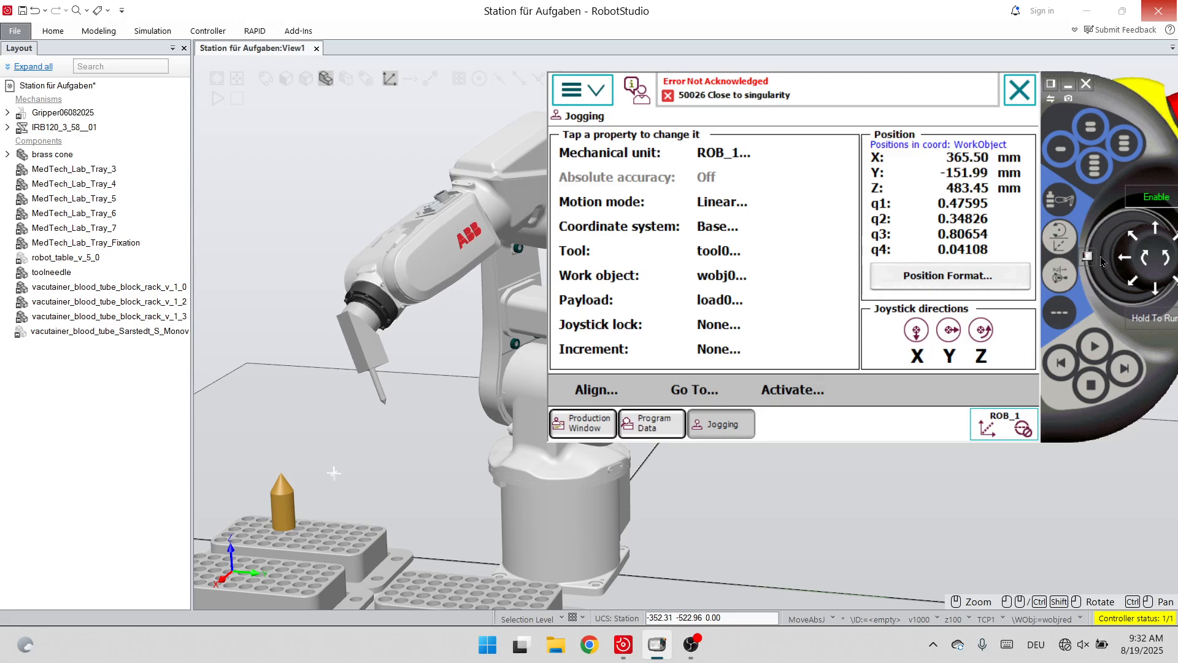
Inspect the controller's operating mode switch and motors-on control on the virtual pendant, then close that view.
{"action": "left_click", "coordinate": [1086, 256]}
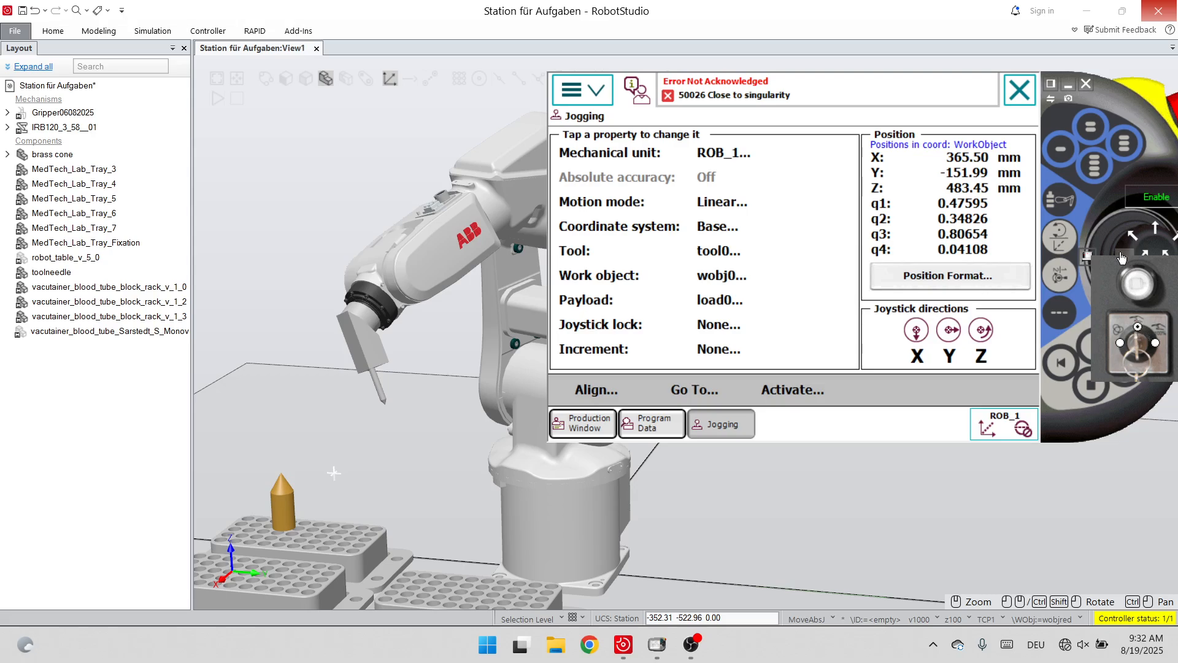
{"action": "left_click", "coordinate": [1086, 257]}
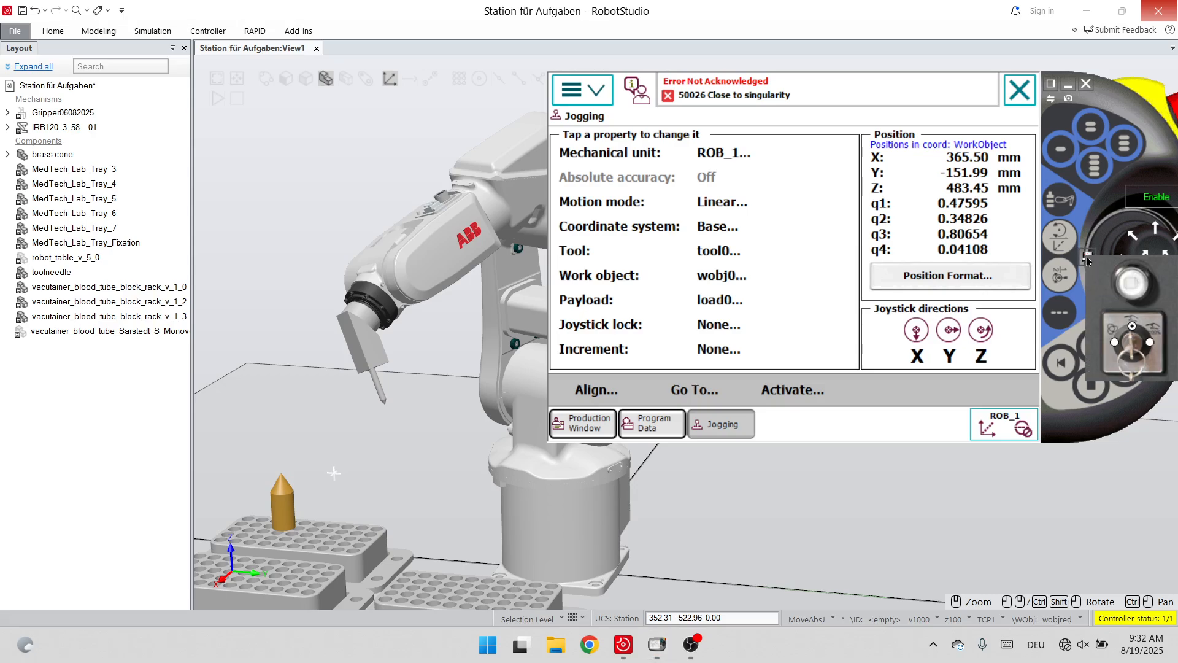
{"action": "left_click", "coordinate": [1083, 255]}
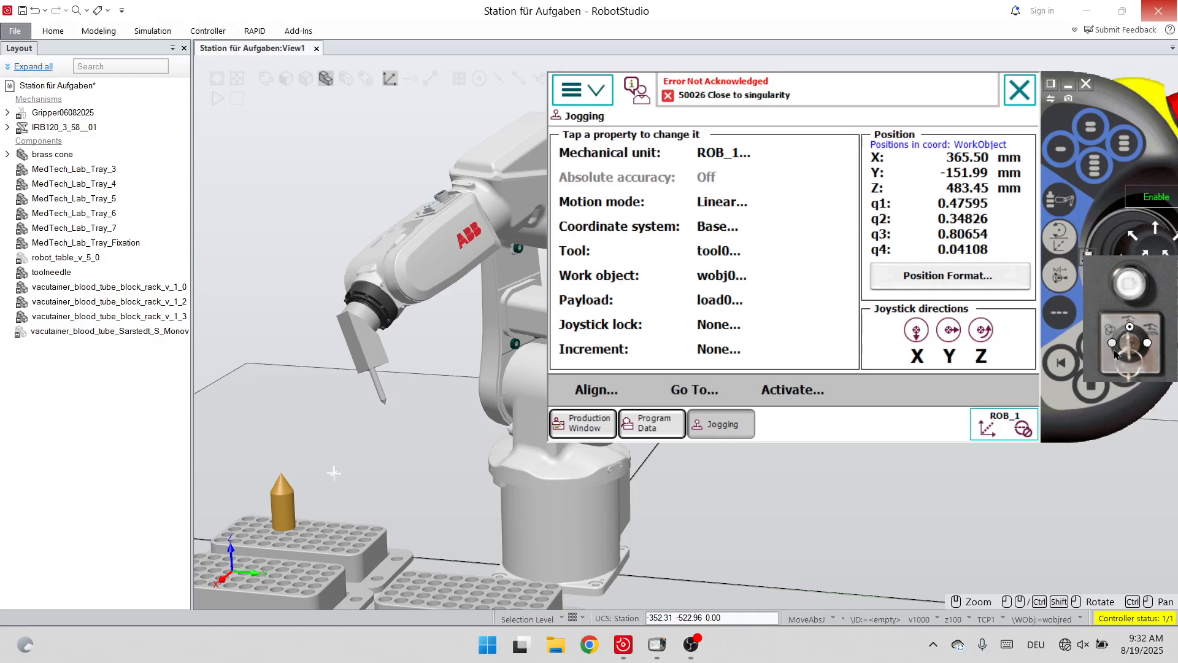
{"action": "left_click", "coordinate": [1093, 252]}
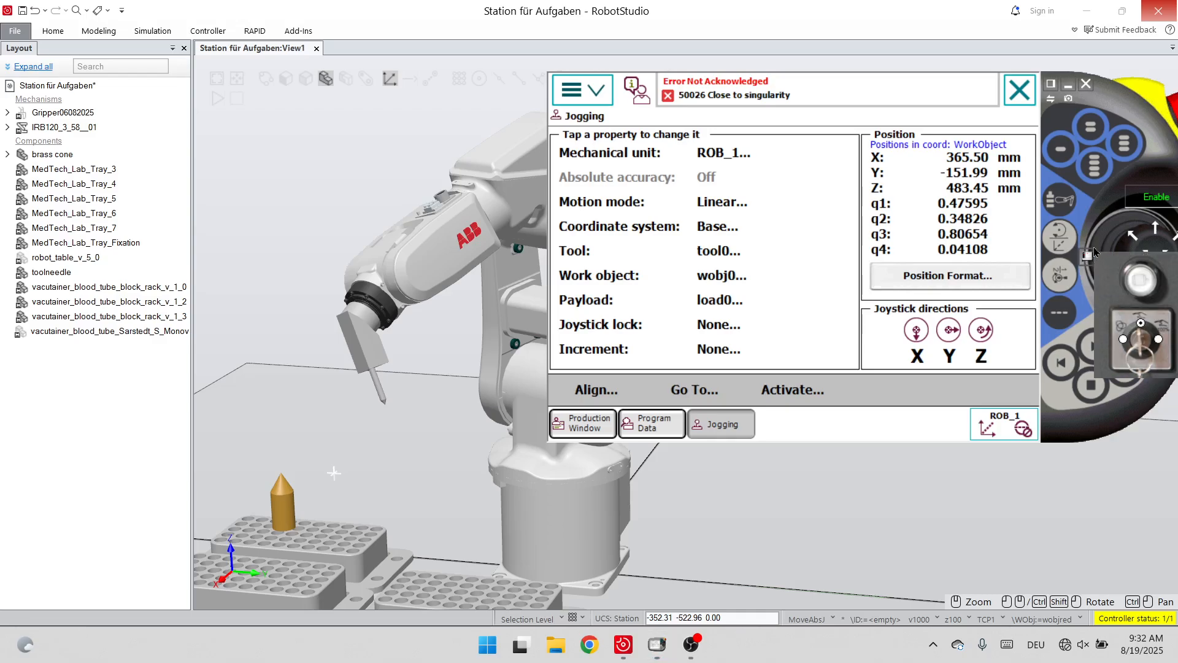
{"action": "left_click", "coordinate": [1102, 225]}
Jog the needle tool in linear mode close to the brass cone's tip, to about Y -303 mm and Z 381 mm.
{"action": "left_click_drag", "start_coordinate": [1134, 117], "coordinate": [1067, 112]}
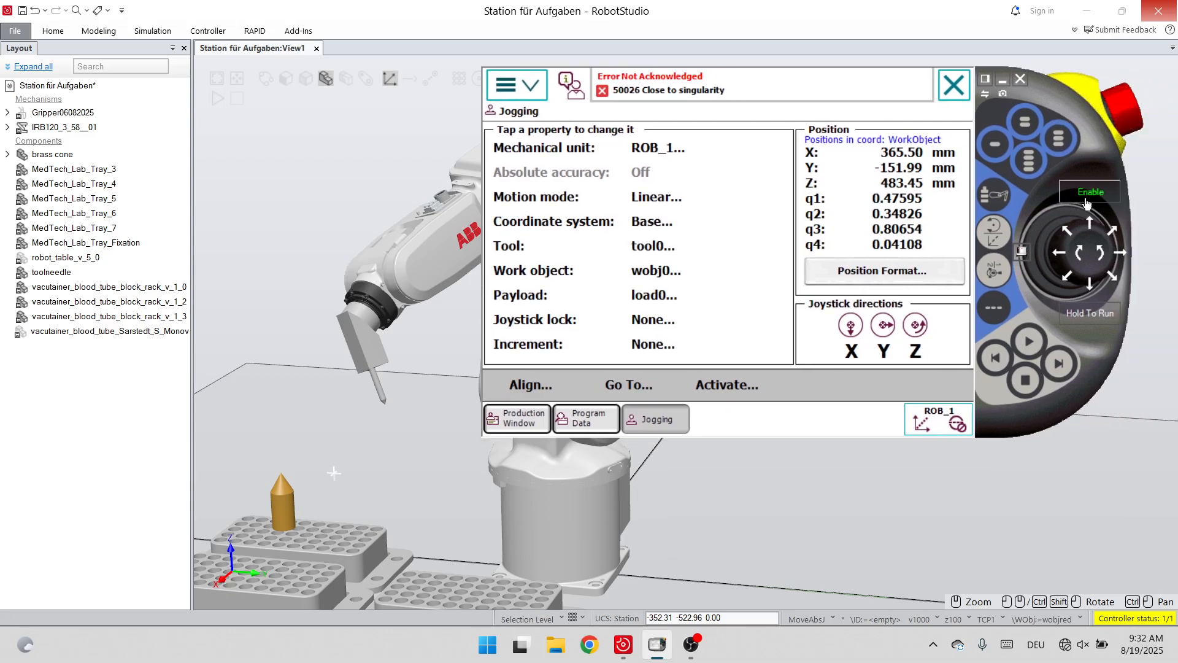
{"action": "left_click_drag", "start_coordinate": [1083, 262], "coordinate": [1063, 255]}
{"action": "left_click_drag", "start_coordinate": [1063, 256], "coordinate": [1064, 255]}
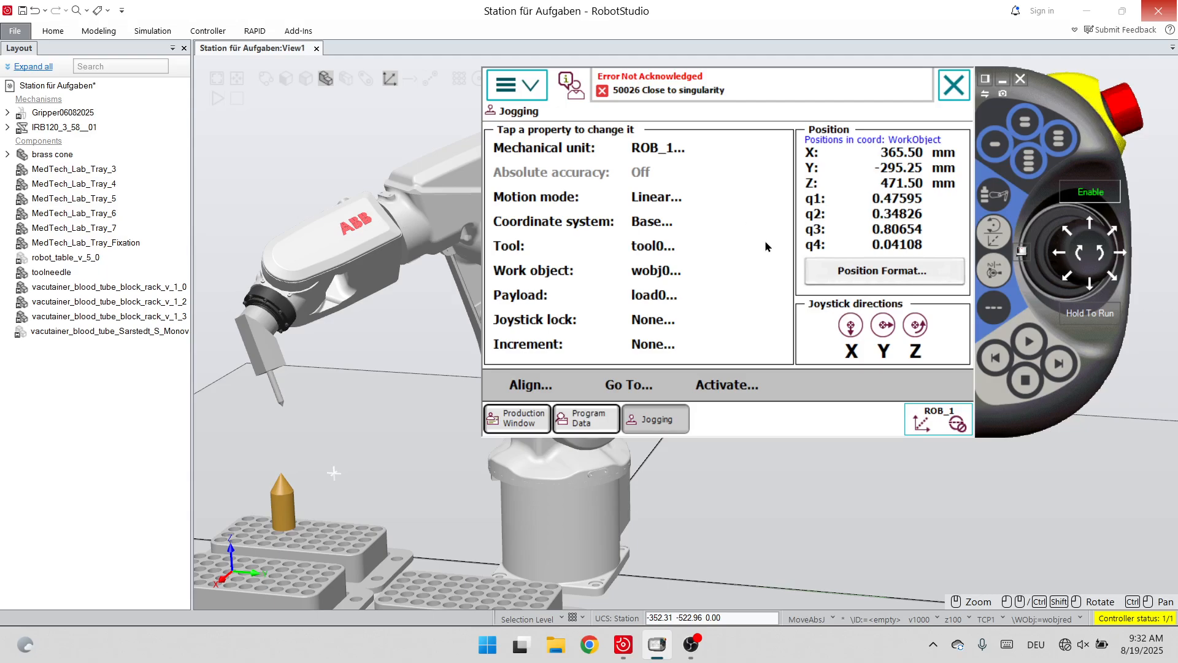
{"action": "left_click_drag", "start_coordinate": [1081, 260], "coordinate": [1057, 257]}
Using the front view orientation, jog the needle tip over the brass cone's tip, to about Y -292 mm and Z 392 mm.
{"action": "right_click", "coordinate": [329, 406]}
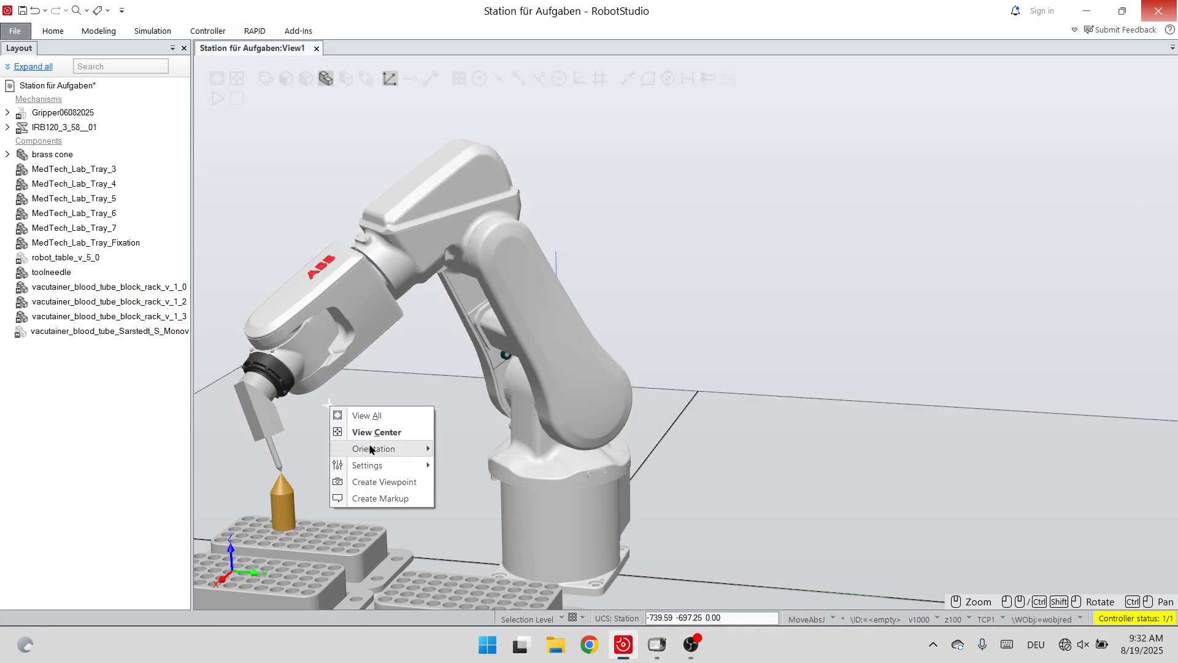
{"action": "mouse_move", "coordinate": [371, 449]}
{"action": "left_click", "coordinate": [478, 456]}
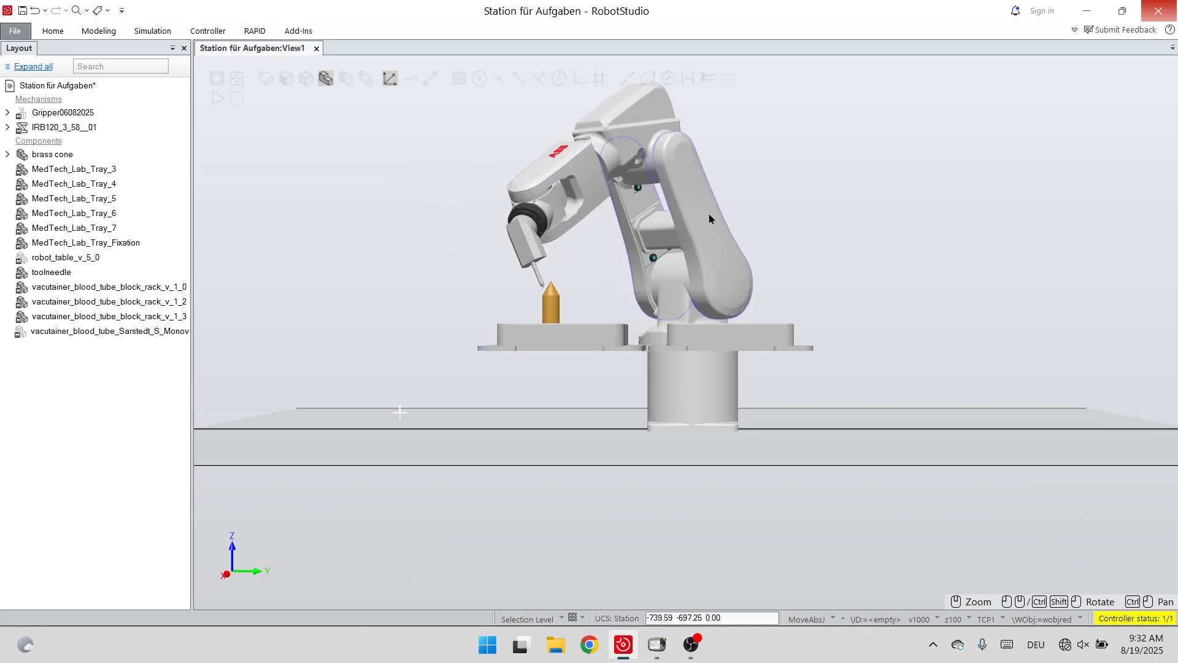
{"action": "scroll", "coordinate": [710, 219], "scroll_direction": "up", "scroll_amount": 5}
{"action": "left_click", "coordinate": [661, 643]}
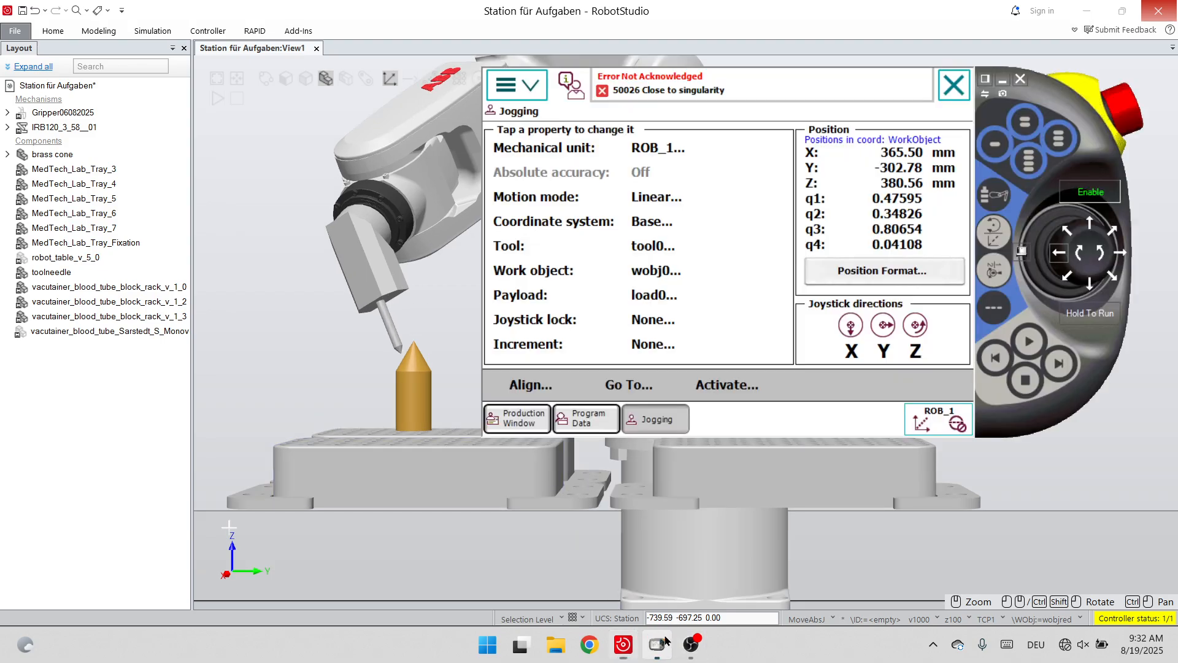
{"action": "left_click_drag", "start_coordinate": [1096, 253], "coordinate": [1110, 255]}
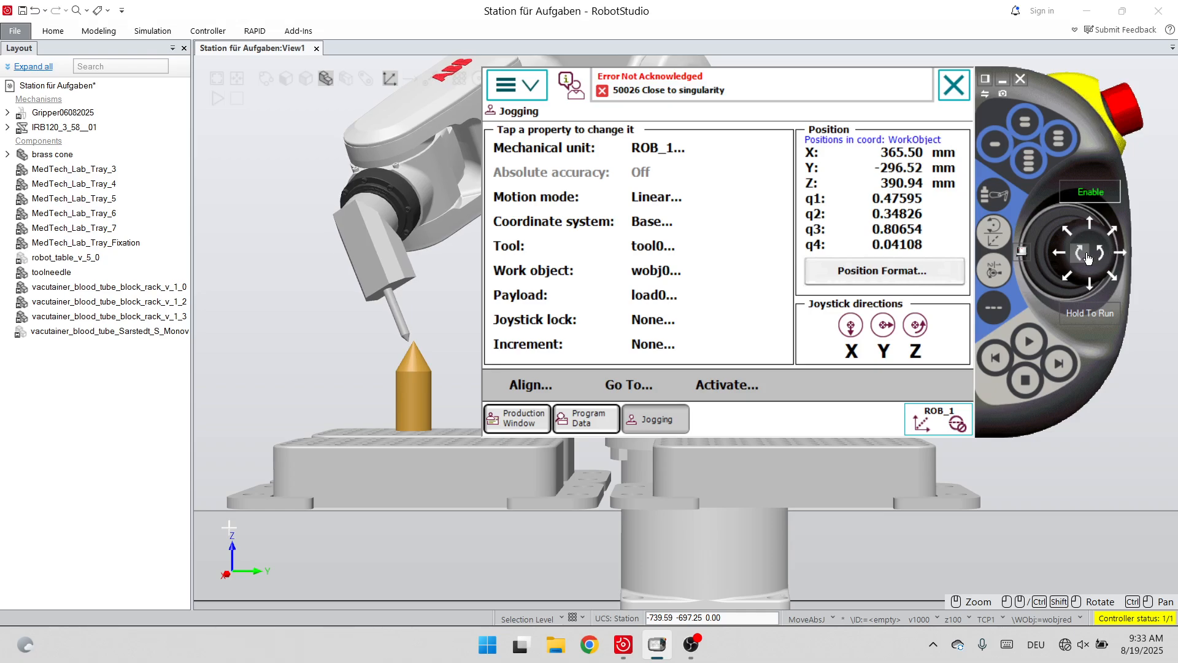
{"action": "left_click", "coordinate": [1117, 256]}
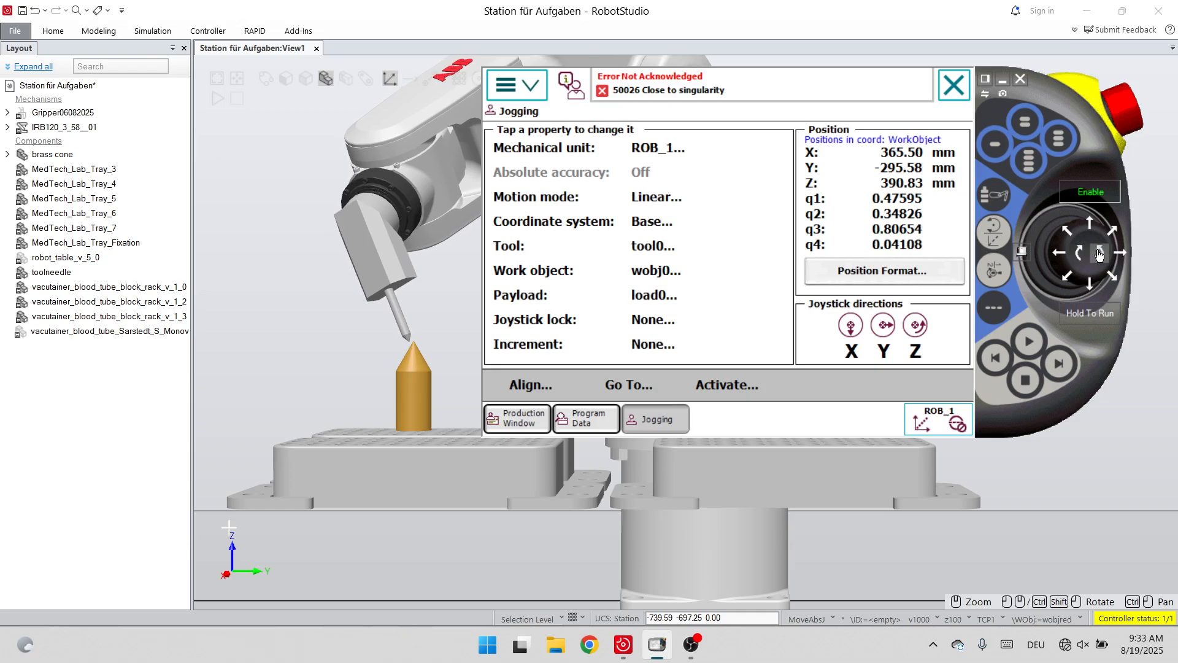
{"action": "left_click", "coordinate": [1097, 254]}
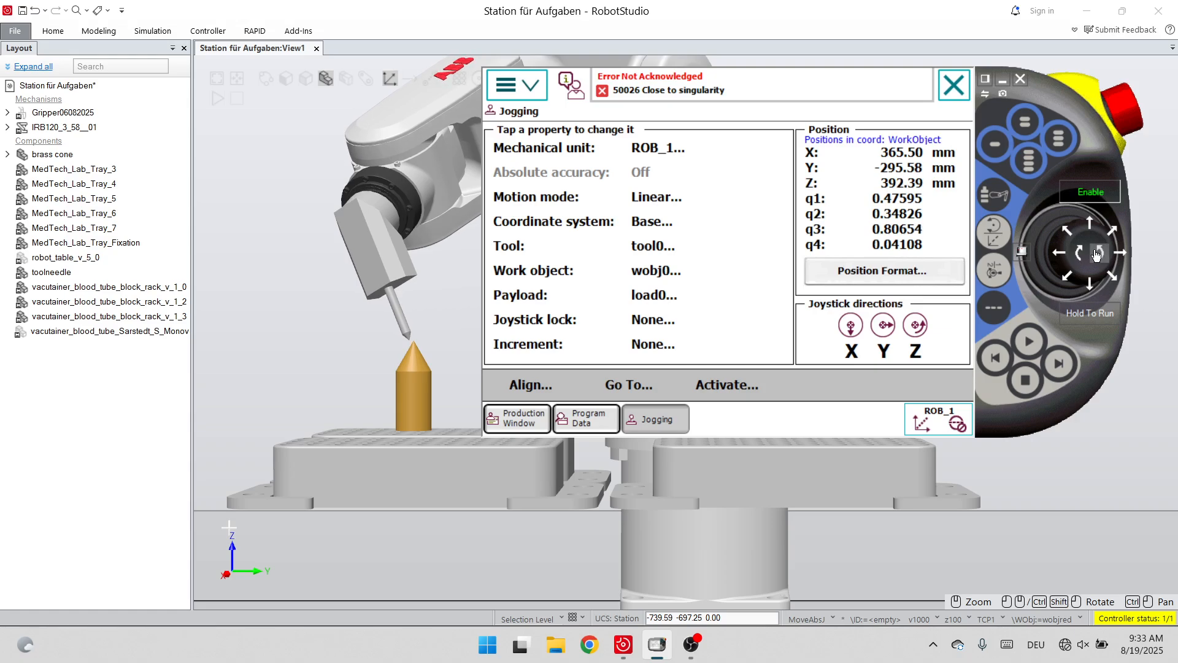
{"action": "left_click", "coordinate": [1115, 257]}
{"action": "left_click", "coordinate": [1115, 257]}
{"action": "left_click", "coordinate": [1115, 258]}
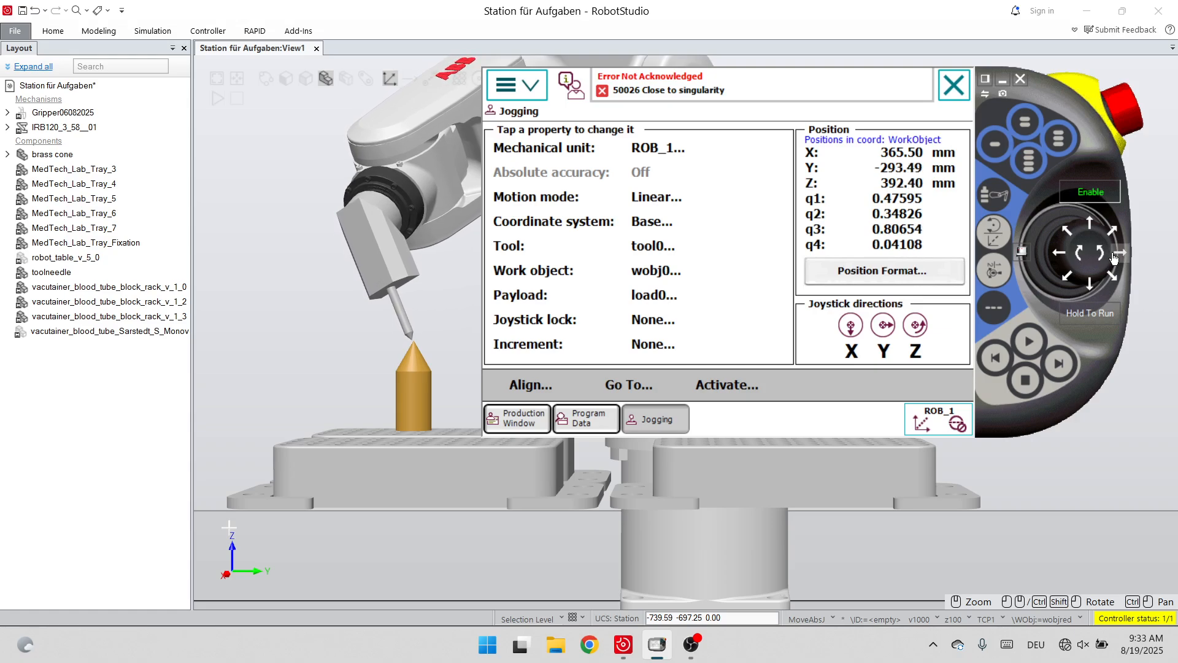
{"action": "left_click", "coordinate": [1115, 257]}
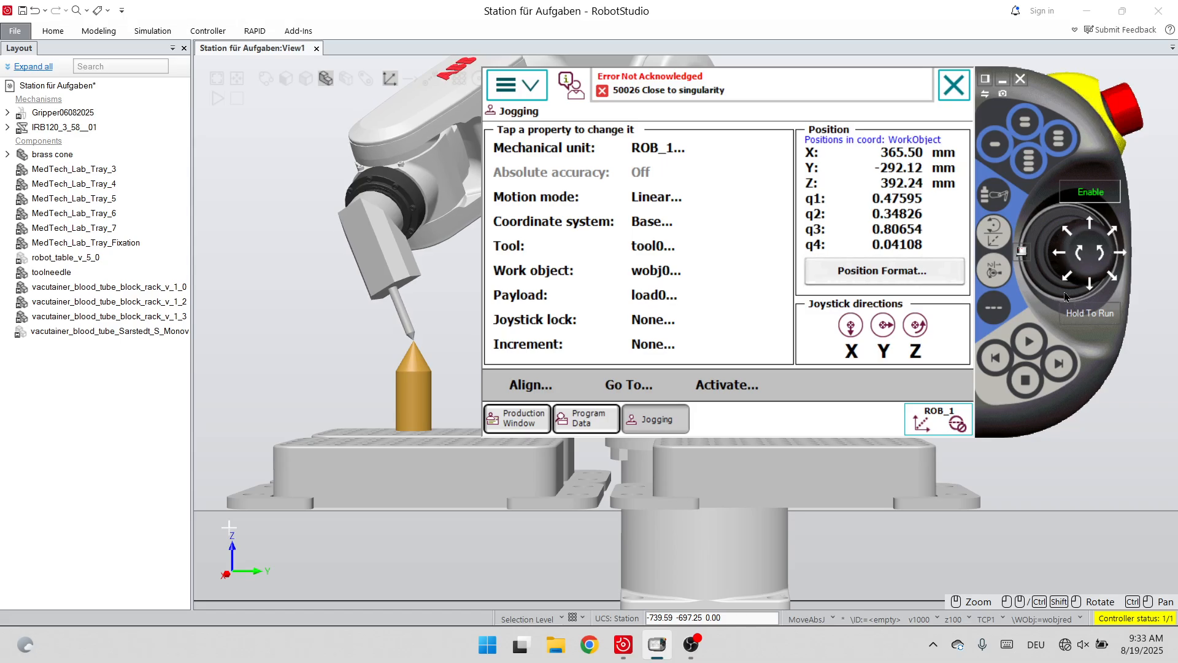
Fine-jog the needle tip onto the cone's tip in the close-up front view, to about Y -292.3 mm and Z 392.4 mm.
{"action": "scroll", "coordinate": [416, 329], "scroll_direction": "up", "scroll_amount": 10}
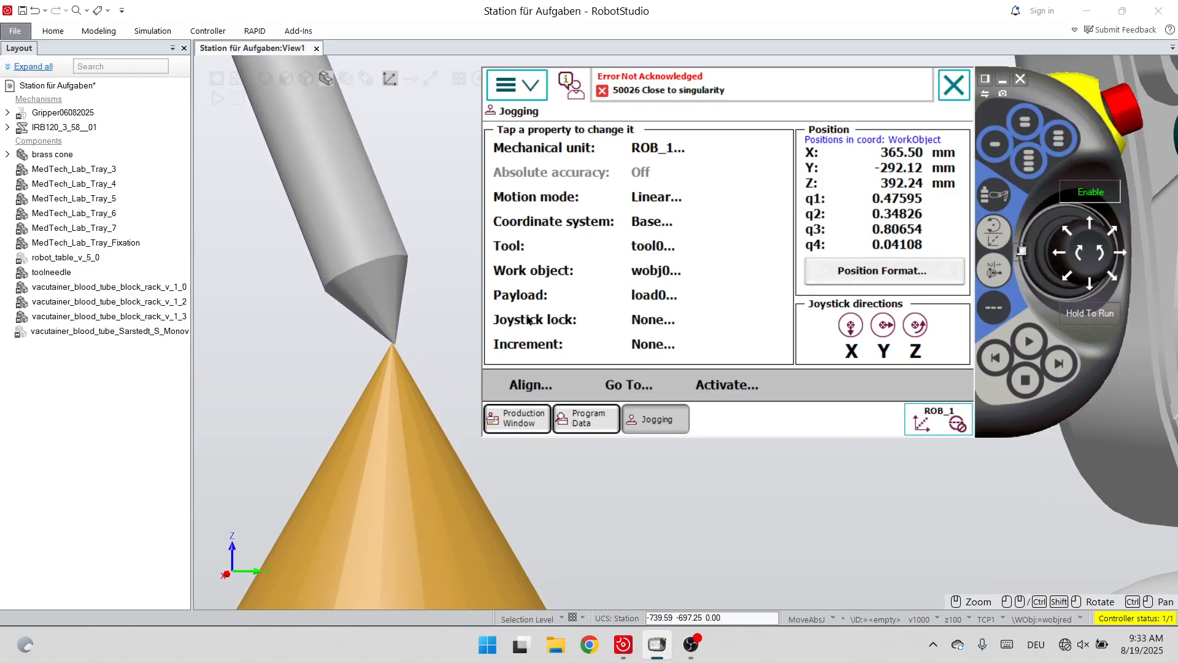
{"action": "left_click", "coordinate": [1072, 256]}
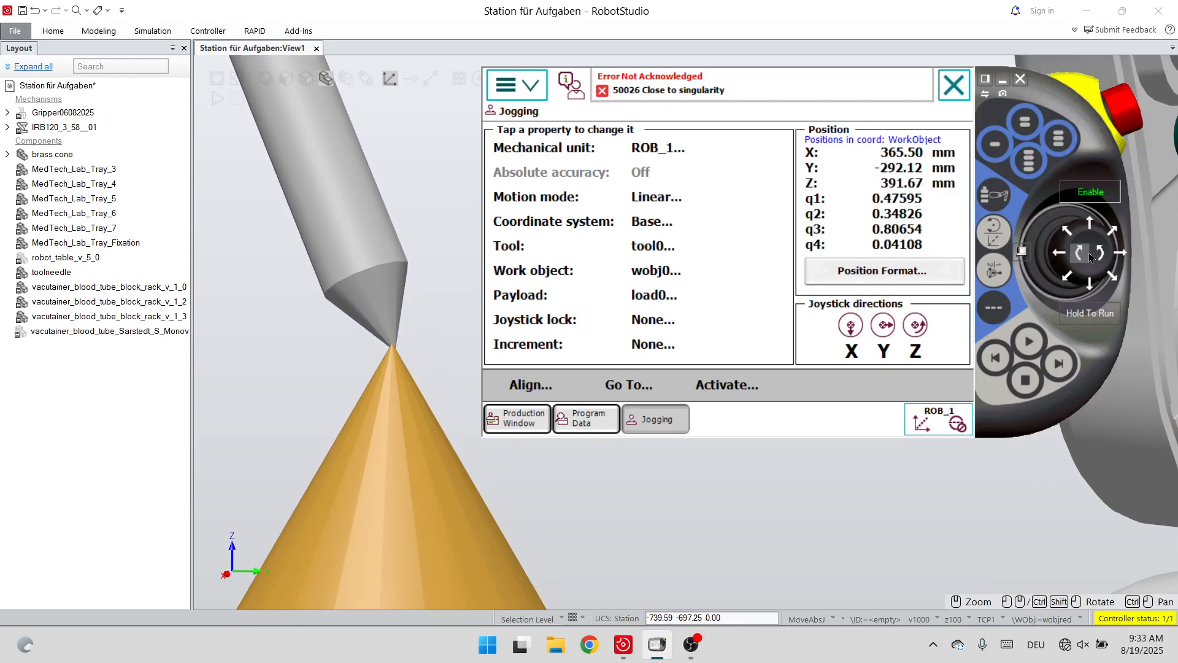
{"action": "left_click", "coordinate": [1095, 257]}
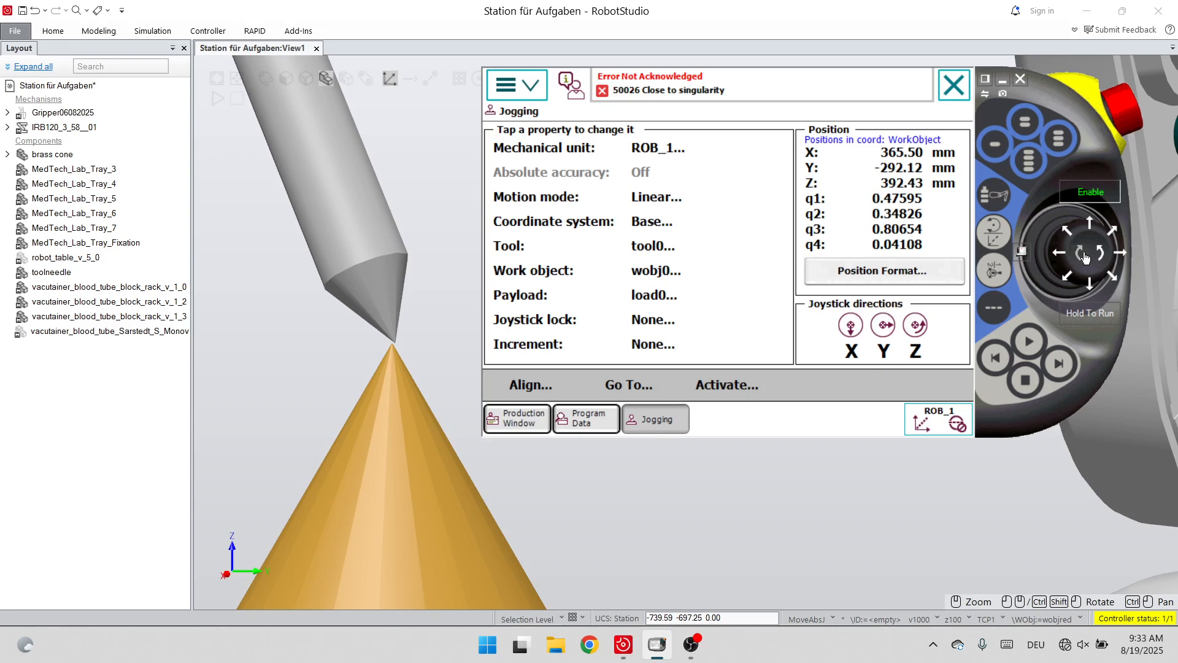
{"action": "left_click", "coordinate": [1085, 258]}
{"action": "left_click", "coordinate": [1061, 257]}
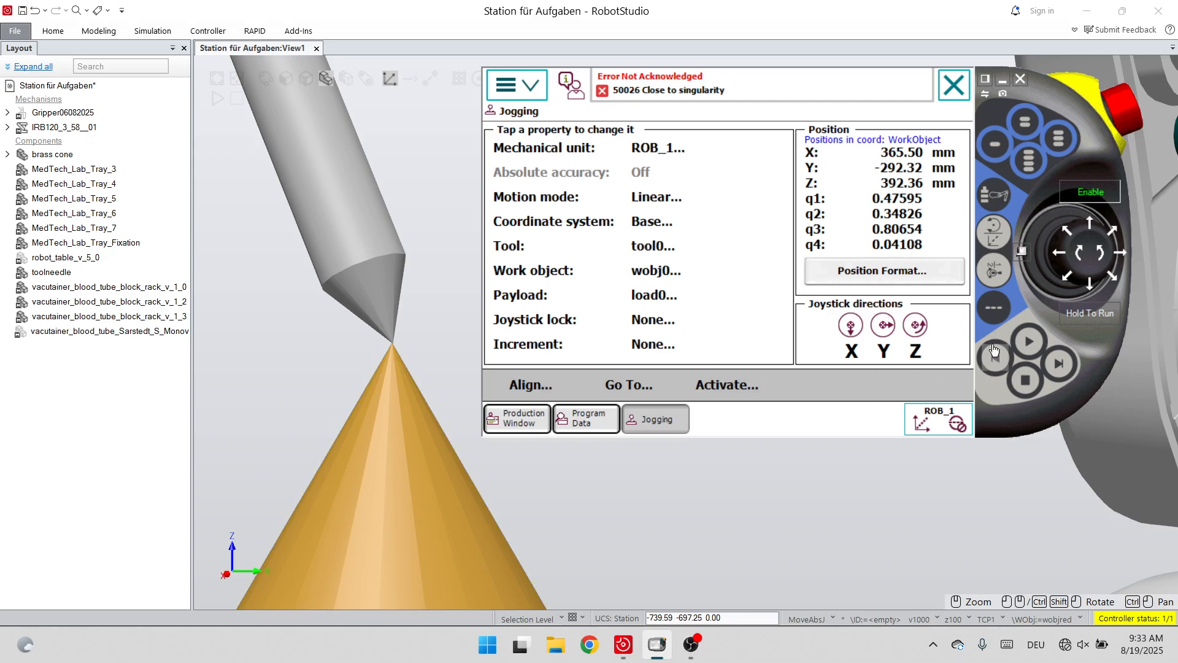
Using the left view orientation, jog the needle tip over the brass cone's tip, to about X 398.5 mm and Y -272.7 mm.
{"action": "right_click", "coordinate": [321, 336]}
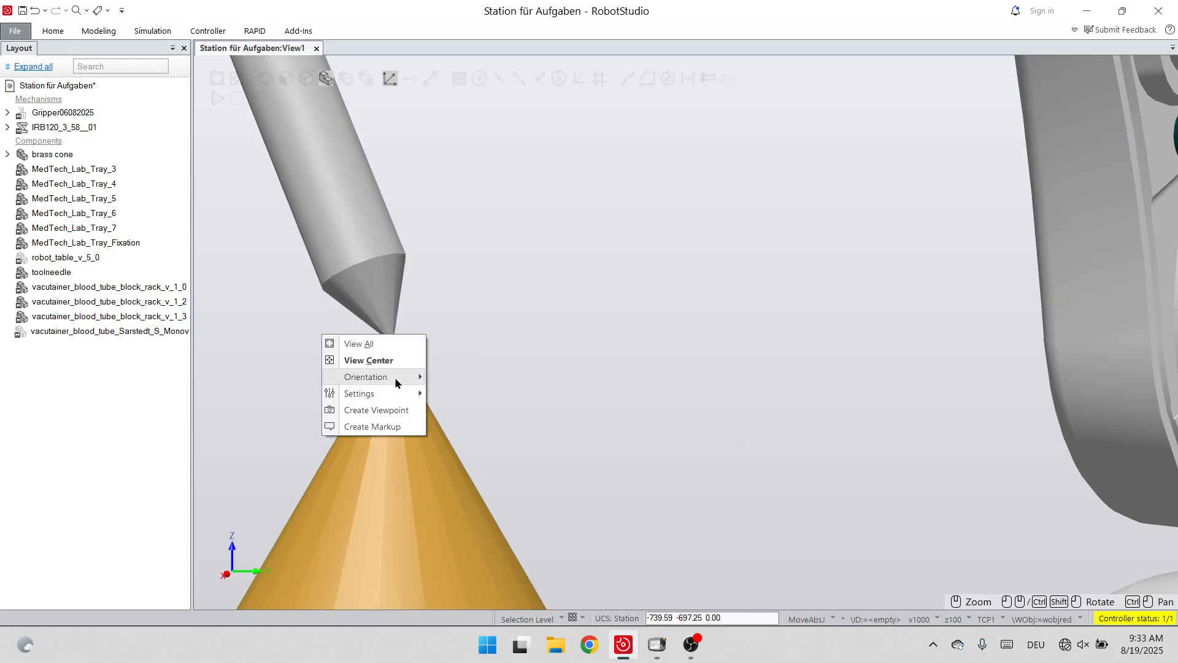
{"action": "mouse_move", "coordinate": [396, 377]}
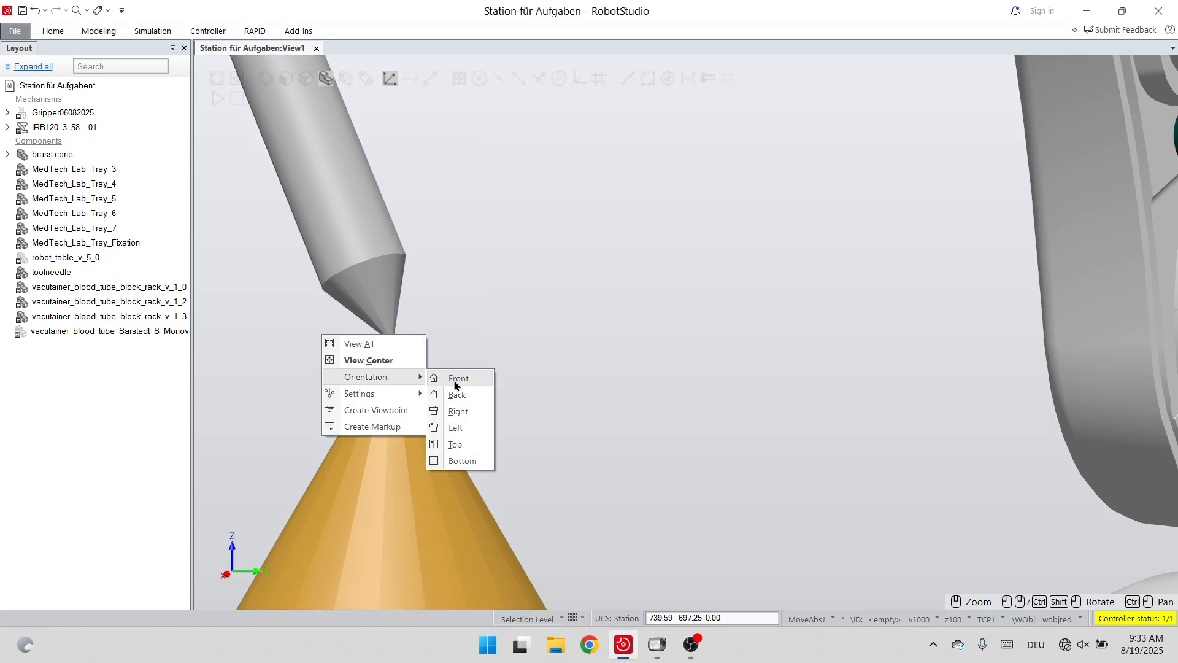
{"action": "left_click", "coordinate": [452, 429]}
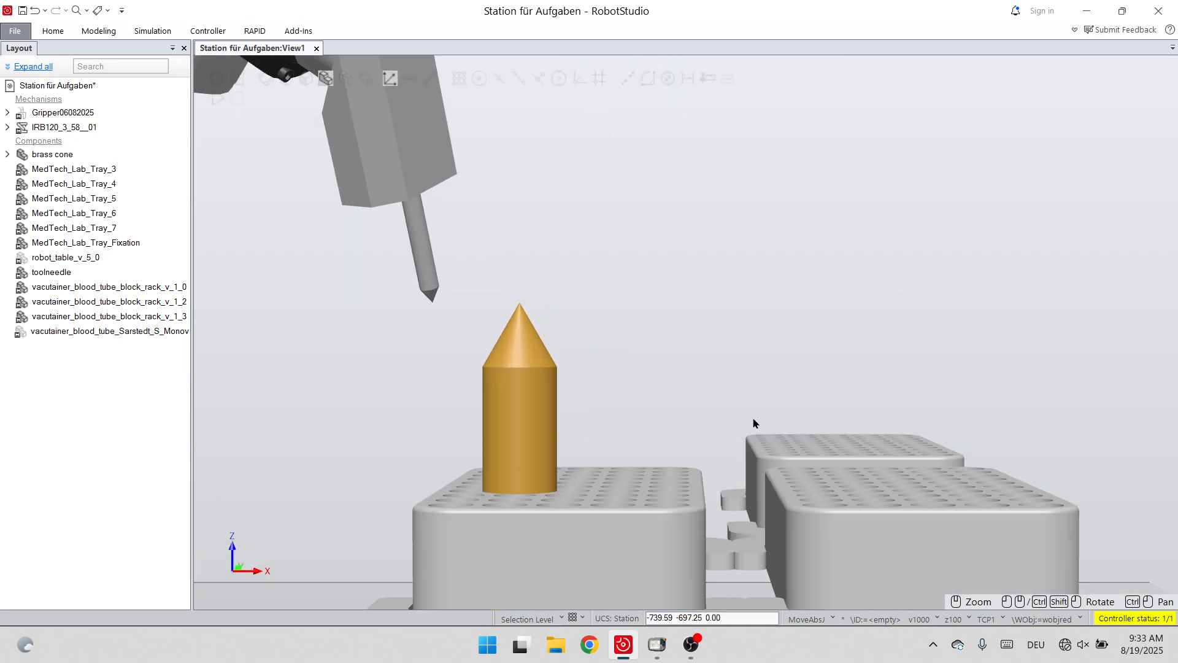
{"action": "left_click", "coordinate": [665, 645]}
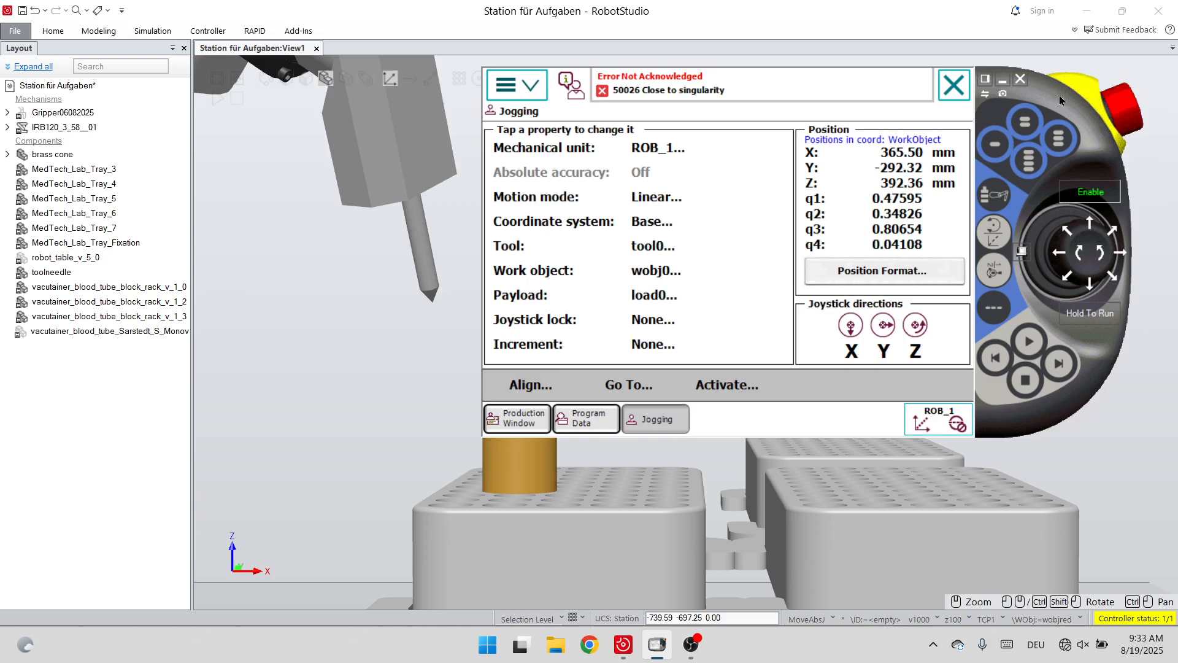
{"action": "left_click_drag", "start_coordinate": [1058, 94], "coordinate": [1127, 84]}
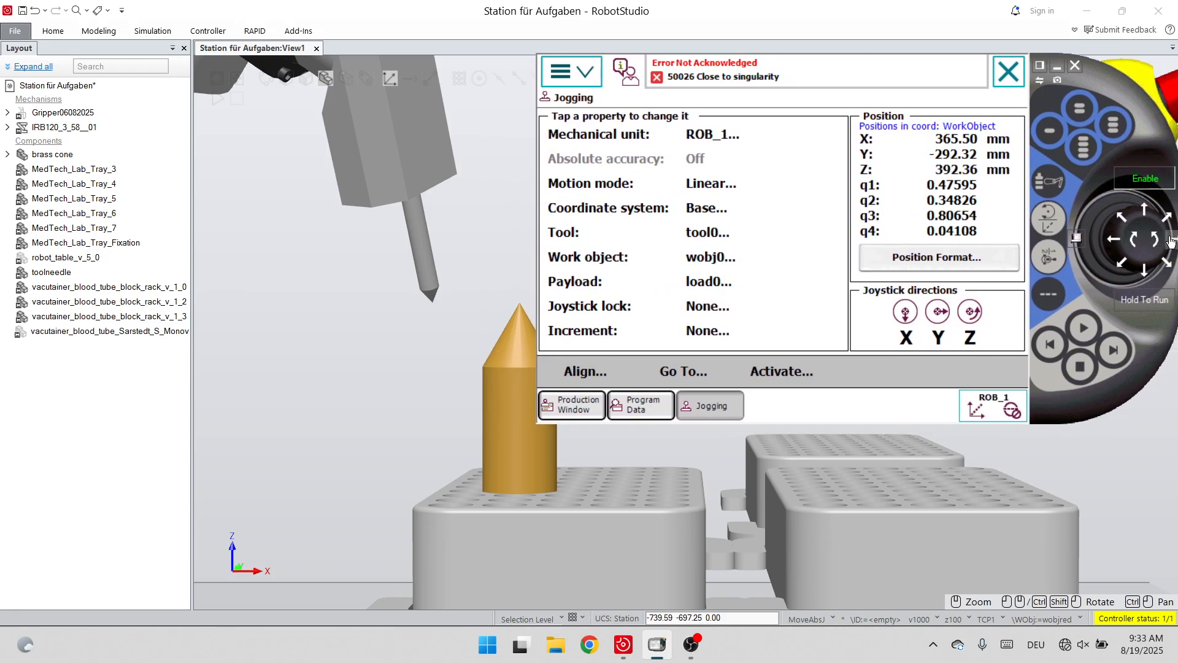
{"action": "left_click_drag", "start_coordinate": [1170, 240], "coordinate": [1129, 239]}
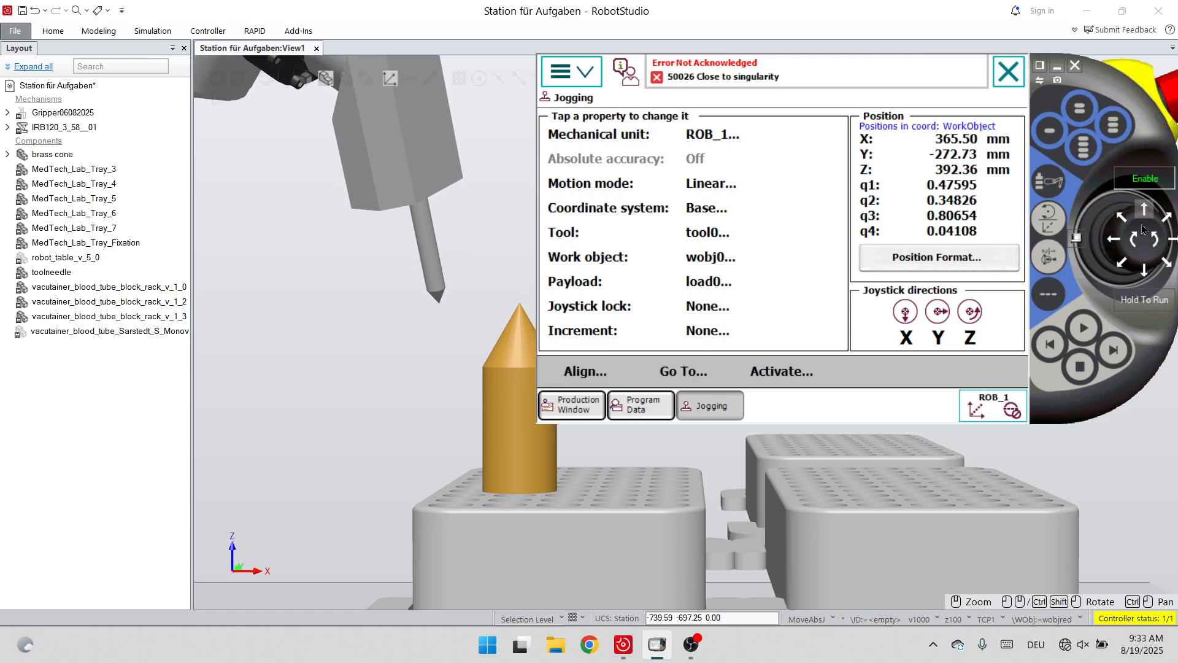
{"action": "left_click", "coordinate": [1145, 212]}
{"action": "left_click", "coordinate": [1144, 268]}
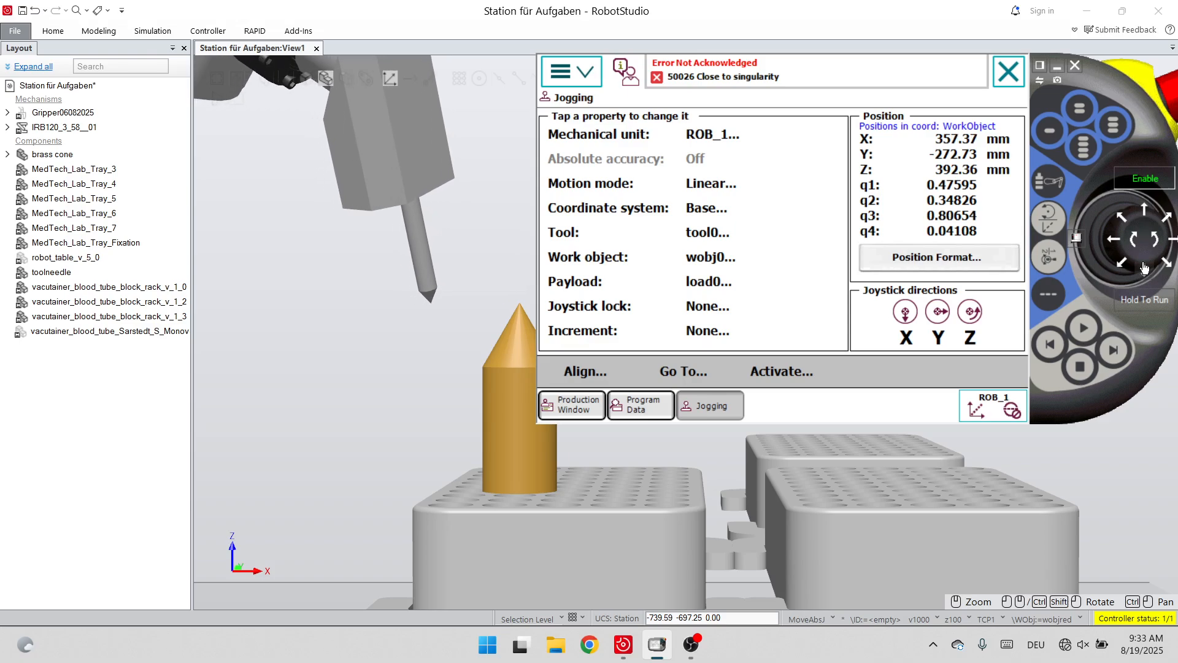
{"action": "left_click_drag", "start_coordinate": [1144, 267], "coordinate": [1145, 267]}
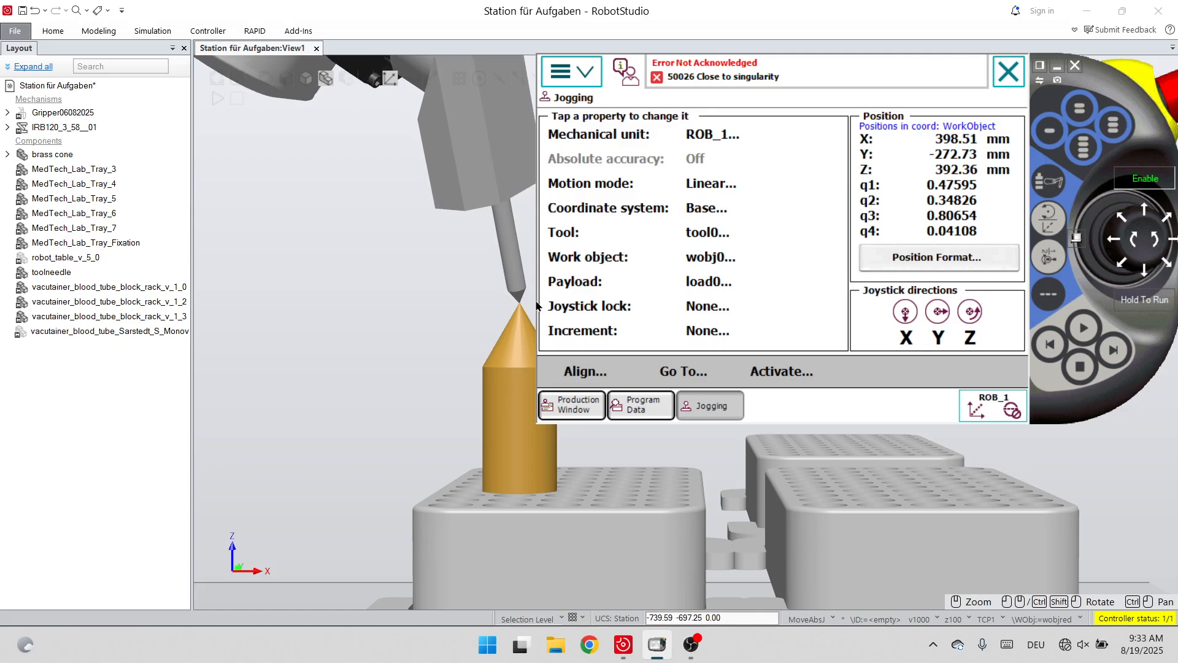
Fine-jog the needle tip onto the cone's tip in the close-up left view, to about X 398.1 mm and Z 392.7 mm.
{"action": "scroll", "coordinate": [536, 305], "scroll_direction": "up", "scroll_amount": 5}
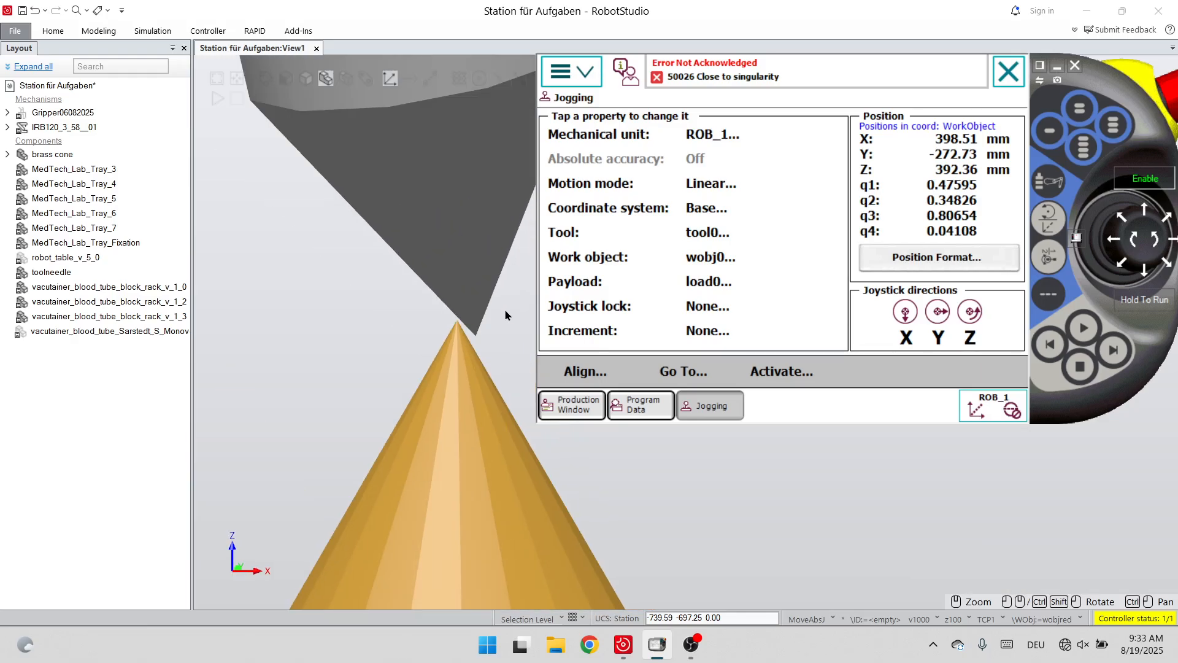
{"action": "left_click_drag", "start_coordinate": [1151, 242], "coordinate": [1151, 243]}
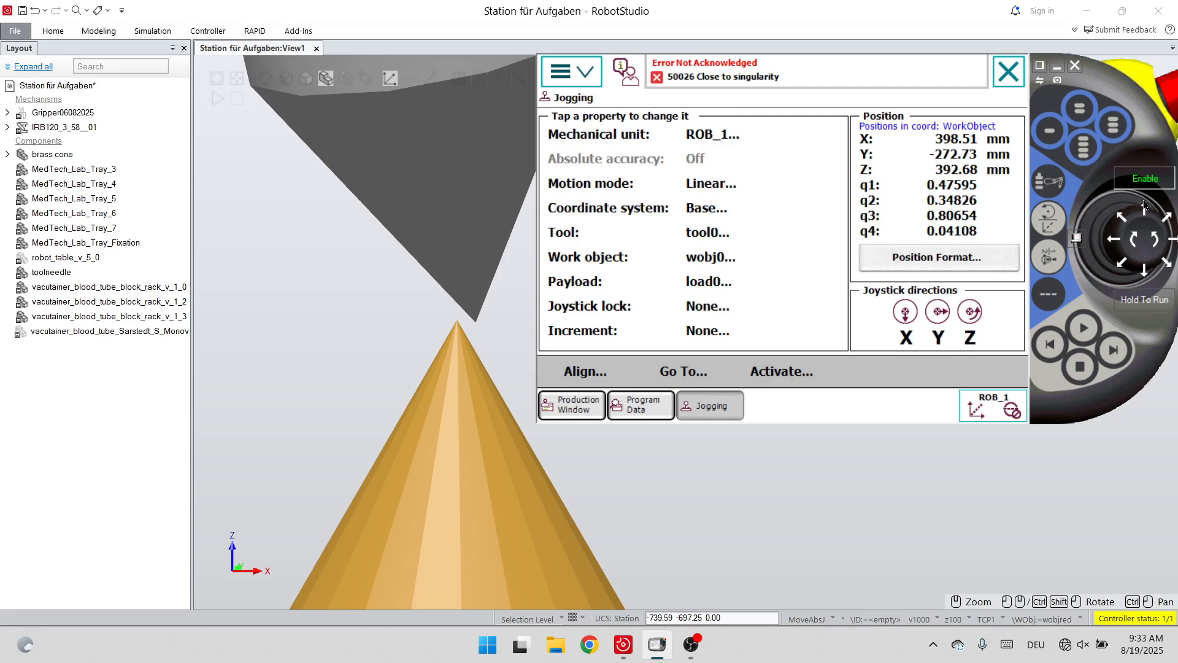
{"action": "left_click_drag", "start_coordinate": [1145, 205], "coordinate": [1144, 206]}
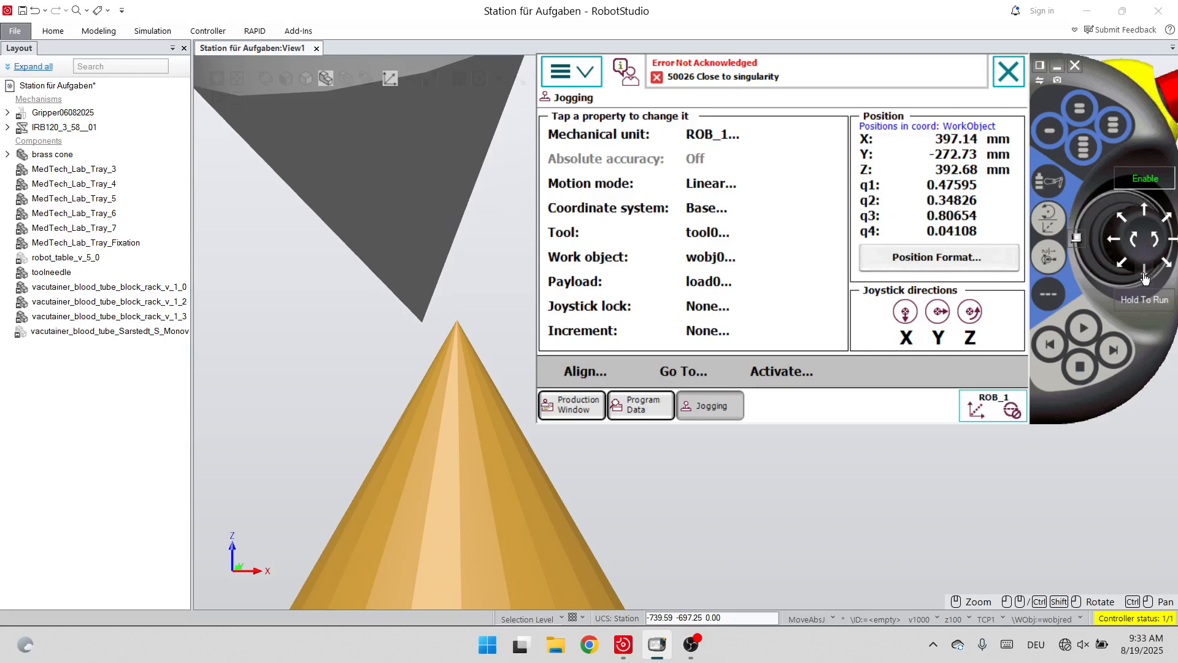
{"action": "left_click_drag", "start_coordinate": [1145, 278], "coordinate": [1145, 278]}
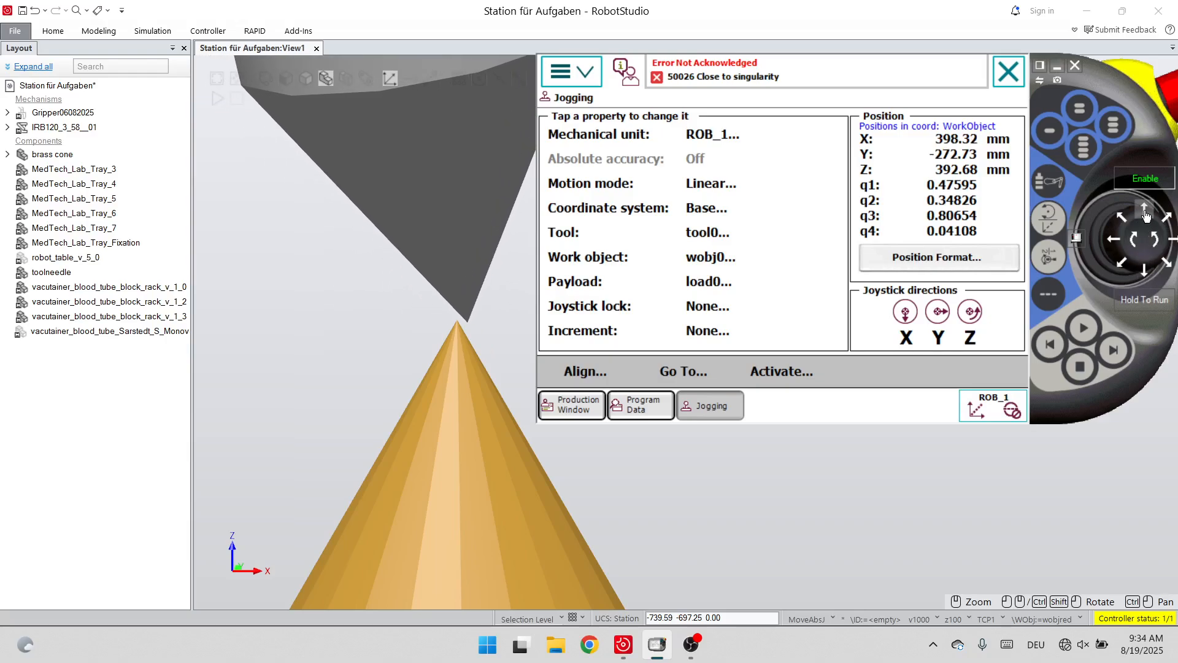
{"action": "left_click_drag", "start_coordinate": [1145, 214], "coordinate": [1145, 214]}
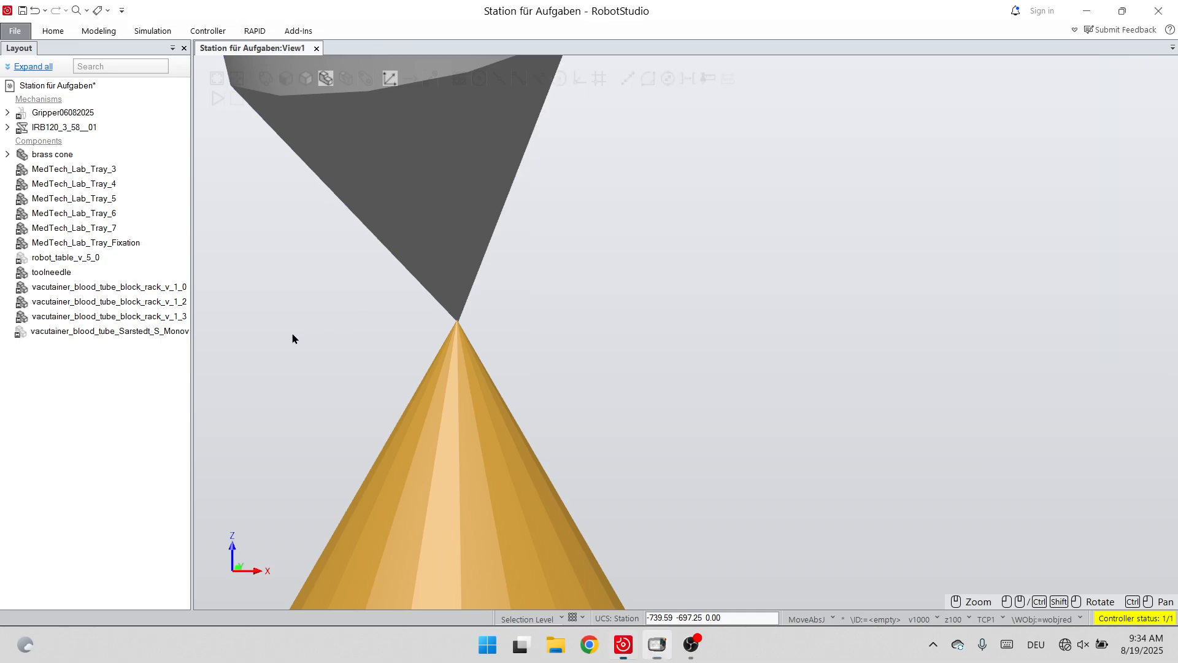
Using the front view orientation, jog the needle tip back onto the cone's tip, to about Y -287.1 mm and Z 392.5 mm.
{"action": "right_click", "coordinate": [292, 334]}
{"action": "mouse_move", "coordinate": [344, 375]}
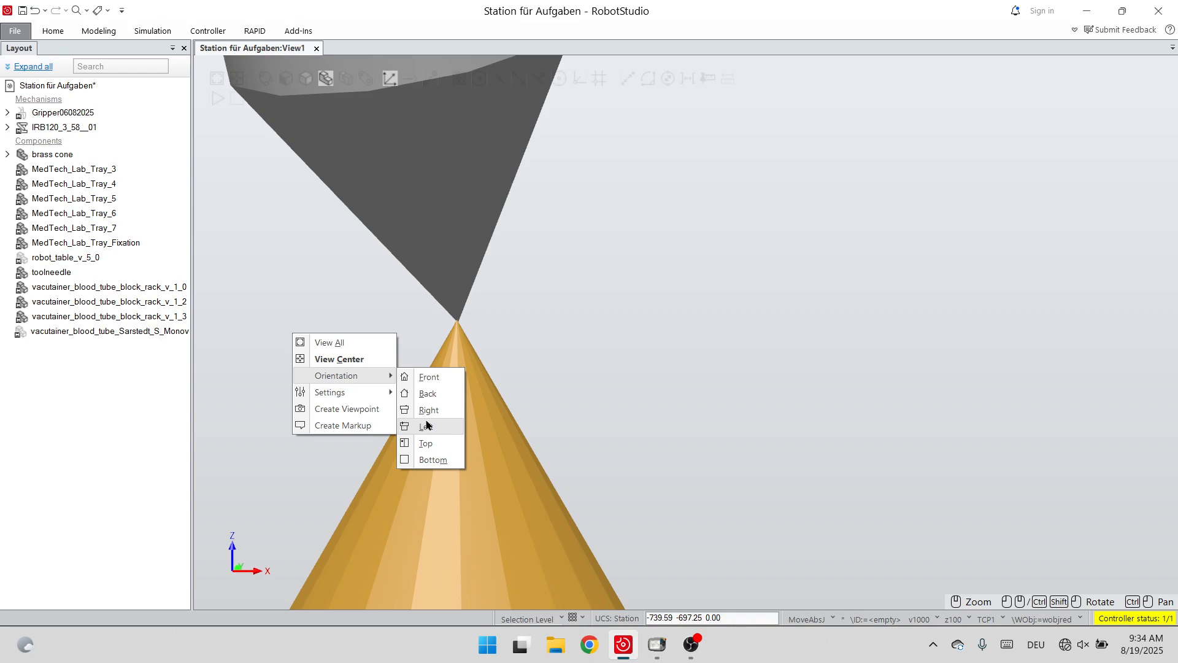
{"action": "left_click", "coordinate": [428, 377]}
{"action": "scroll", "coordinate": [594, 254], "scroll_direction": "up", "scroll_amount": 5}
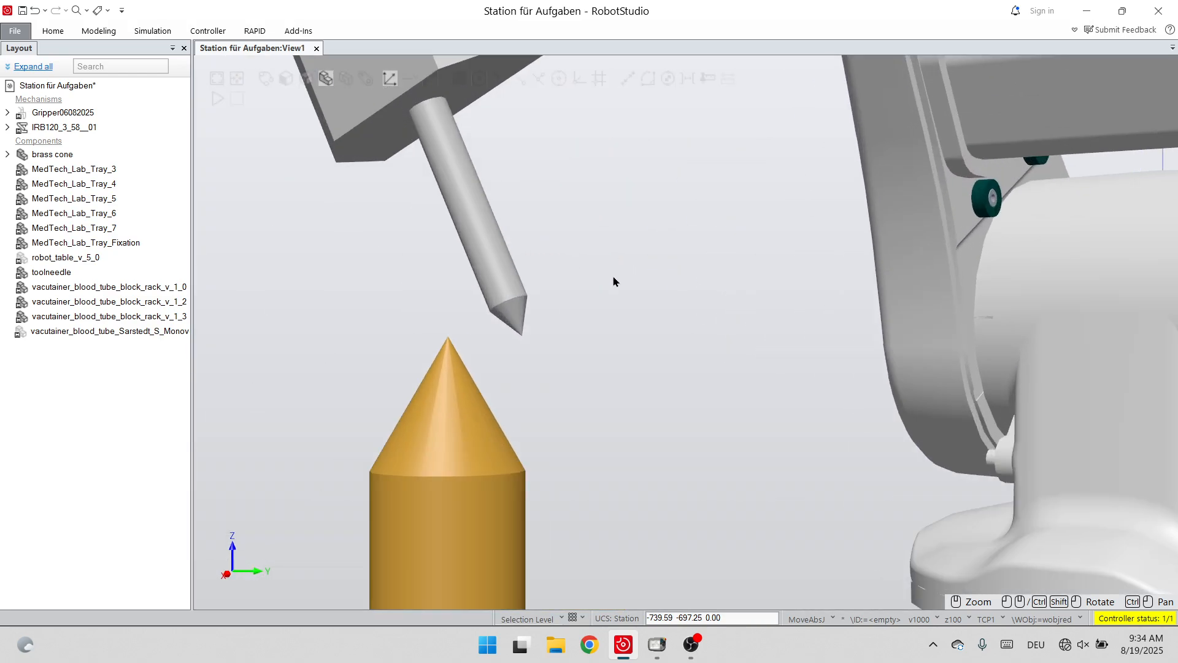
{"action": "left_click", "coordinate": [657, 644]}
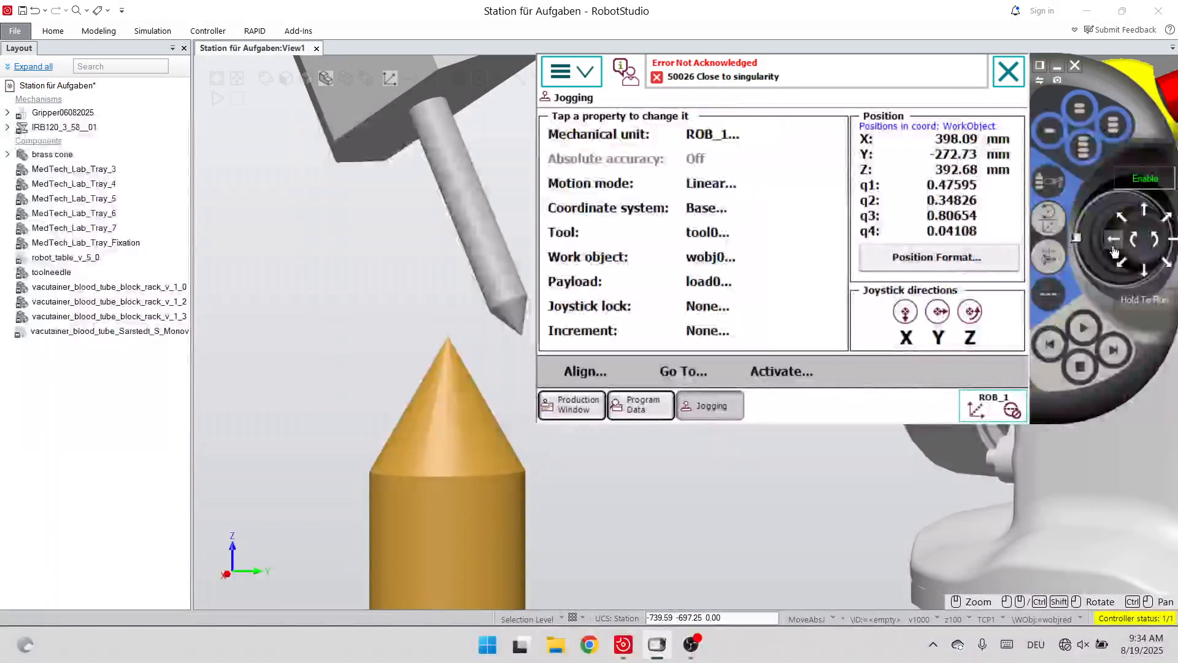
{"action": "left_click_drag", "start_coordinate": [1112, 249], "coordinate": [1122, 249]}
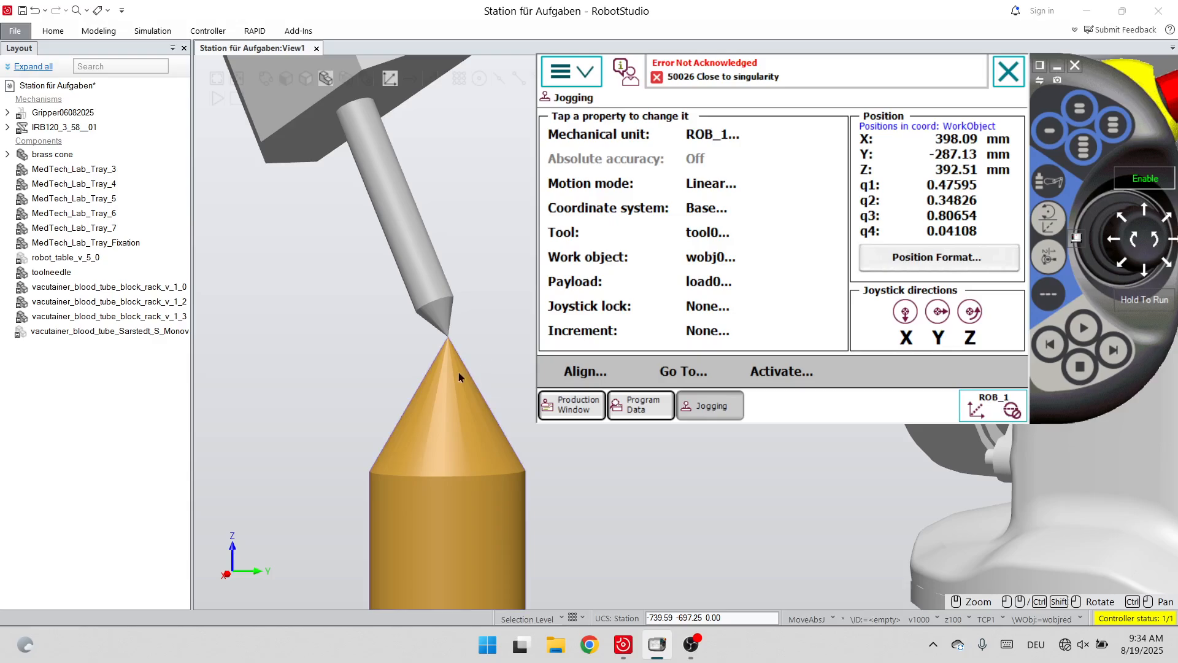
Check the tips from an angled close-up and correct the needle's Y position to about -286.3 mm.
{"action": "left_click_drag", "start_coordinate": [401, 377], "coordinate": [435, 370], "text": "ctrl+shift"}
{"action": "scroll", "coordinate": [327, 358], "scroll_direction": "down", "scroll_amount": 5}
{"action": "scroll", "coordinate": [555, 349], "scroll_direction": "up", "scroll_amount": 7}
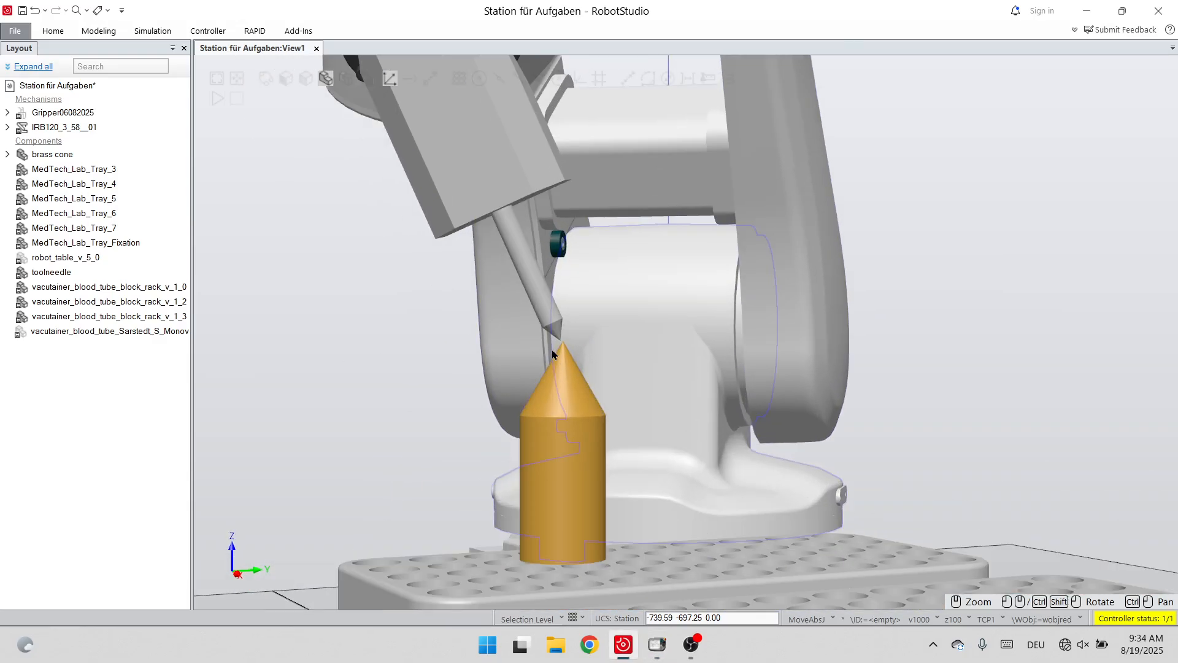
{"action": "scroll", "coordinate": [538, 362], "scroll_direction": "down", "scroll_amount": 5}
{"action": "scroll", "coordinate": [399, 475], "scroll_direction": "up", "scroll_amount": 4}
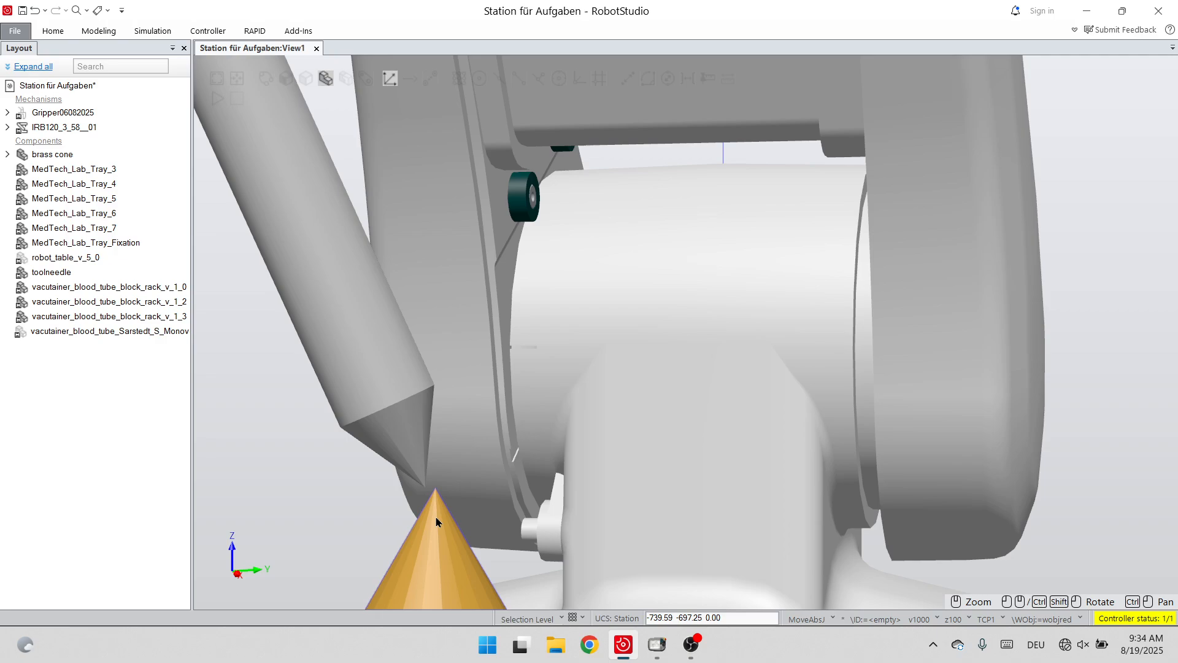
{"action": "left_click", "coordinate": [657, 644]}
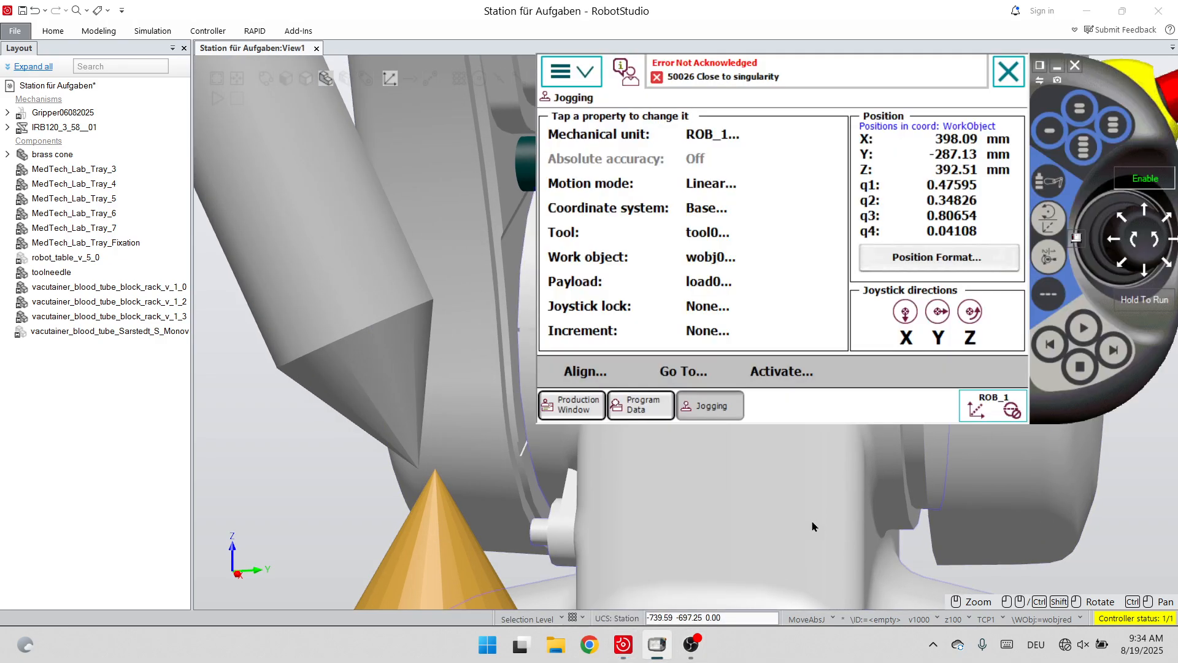
{"action": "left_click_drag", "start_coordinate": [1167, 240], "coordinate": [1173, 240]}
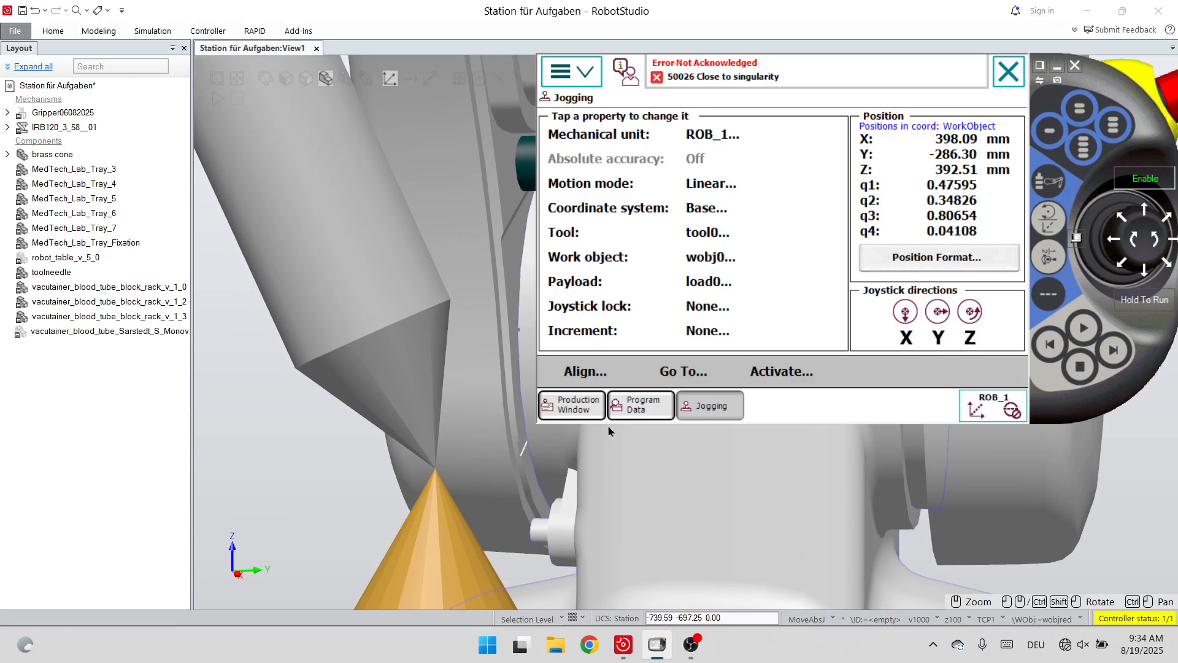
Viewing the cone from its side, jog the needle tip to about X 399.6 mm and Y -285.6 mm.
{"action": "left_click_drag", "start_coordinate": [529, 443], "coordinate": [563, 447], "text": "ctrl+shift"}
{"action": "scroll", "coordinate": [473, 384], "scroll_direction": "down", "scroll_amount": 8}
{"action": "left_click_drag", "start_coordinate": [620, 396], "coordinate": [699, 410], "text": "ctrl+shift"}
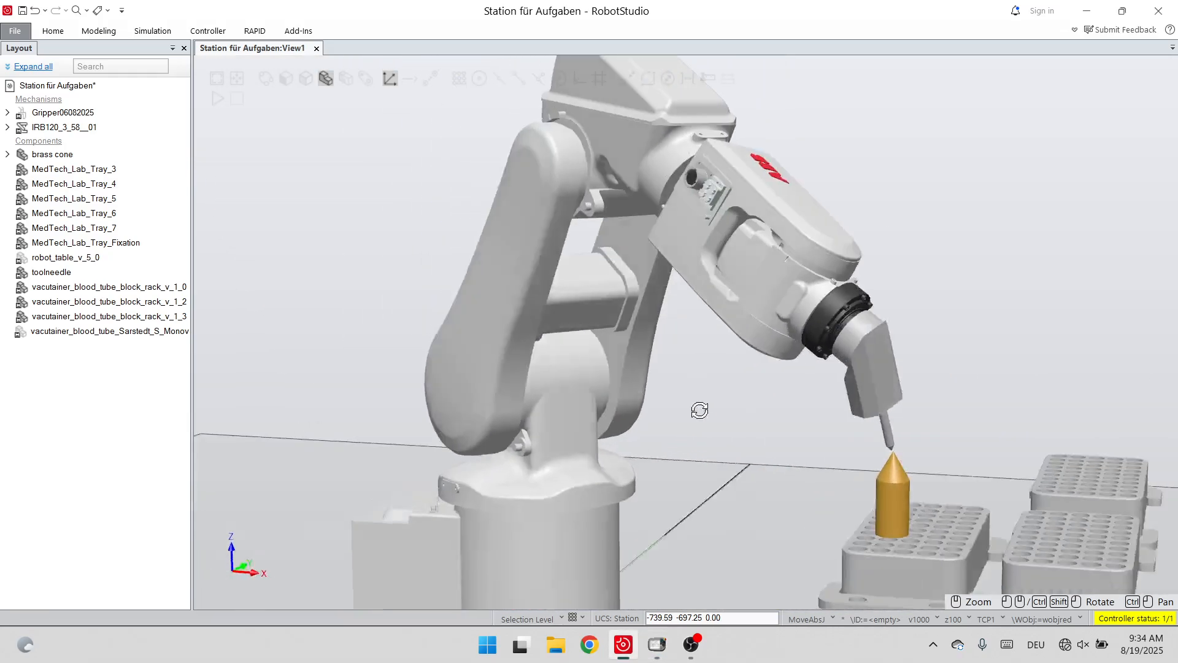
{"action": "scroll", "coordinate": [700, 410], "scroll_direction": "down", "scroll_amount": 2}
{"action": "scroll", "coordinate": [852, 440], "scroll_direction": "up", "scroll_amount": 10}
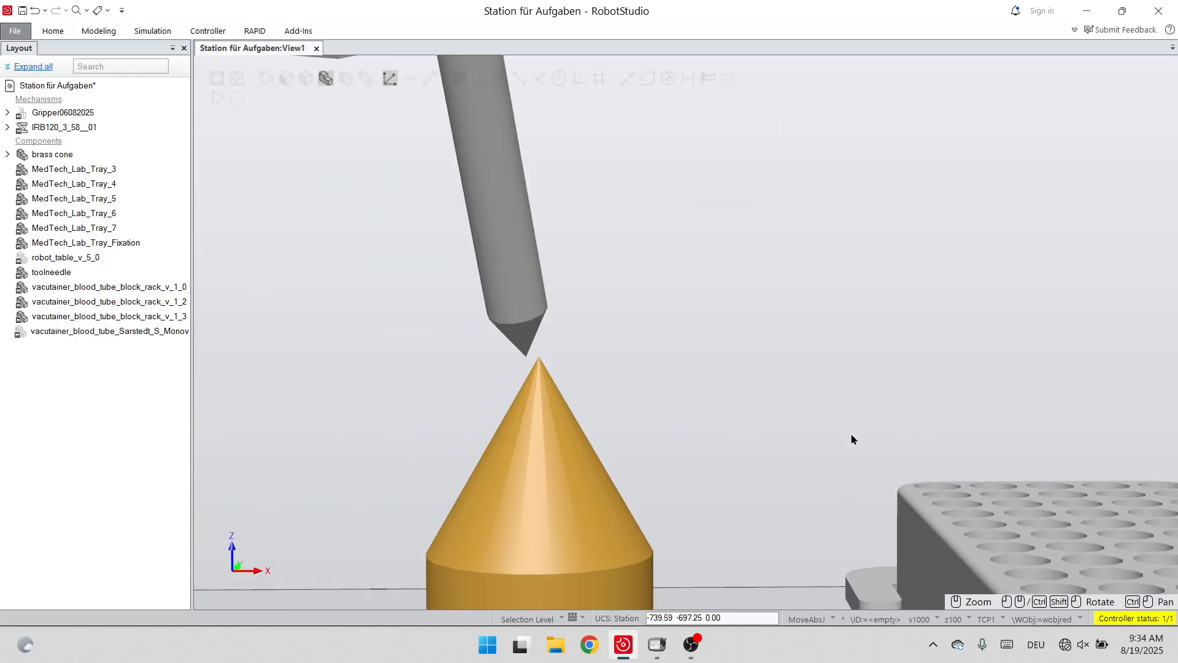
{"action": "left_click", "coordinate": [656, 645]}
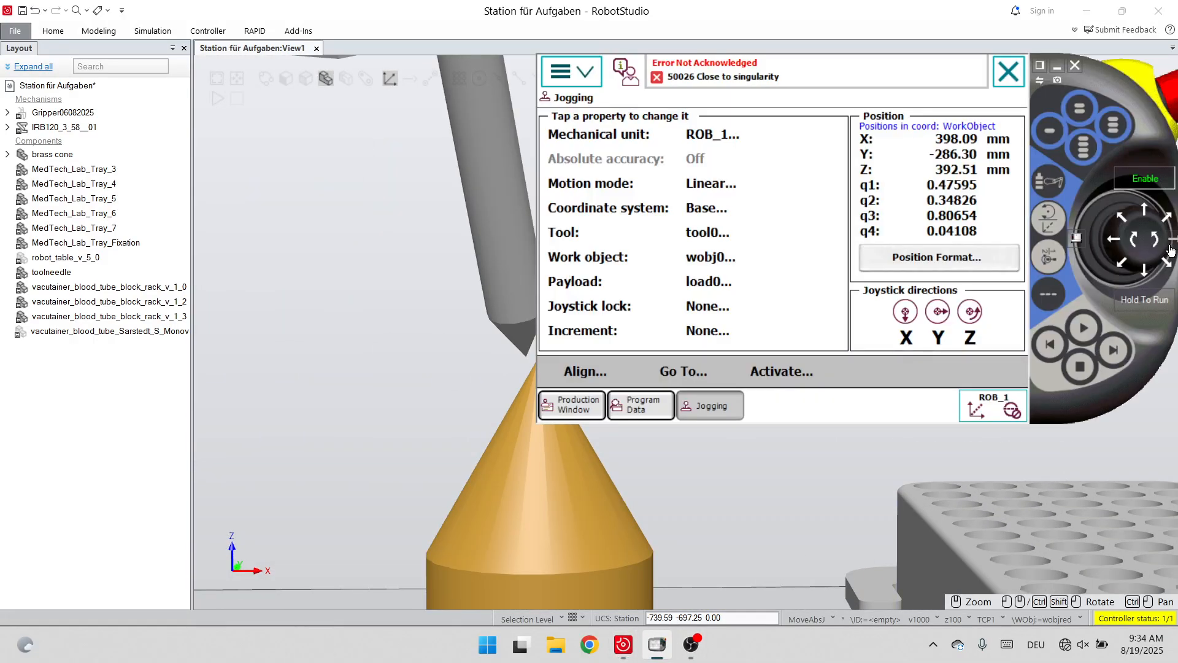
{"action": "scroll", "coordinate": [496, 434], "scroll_direction": "down", "scroll_amount": 3}
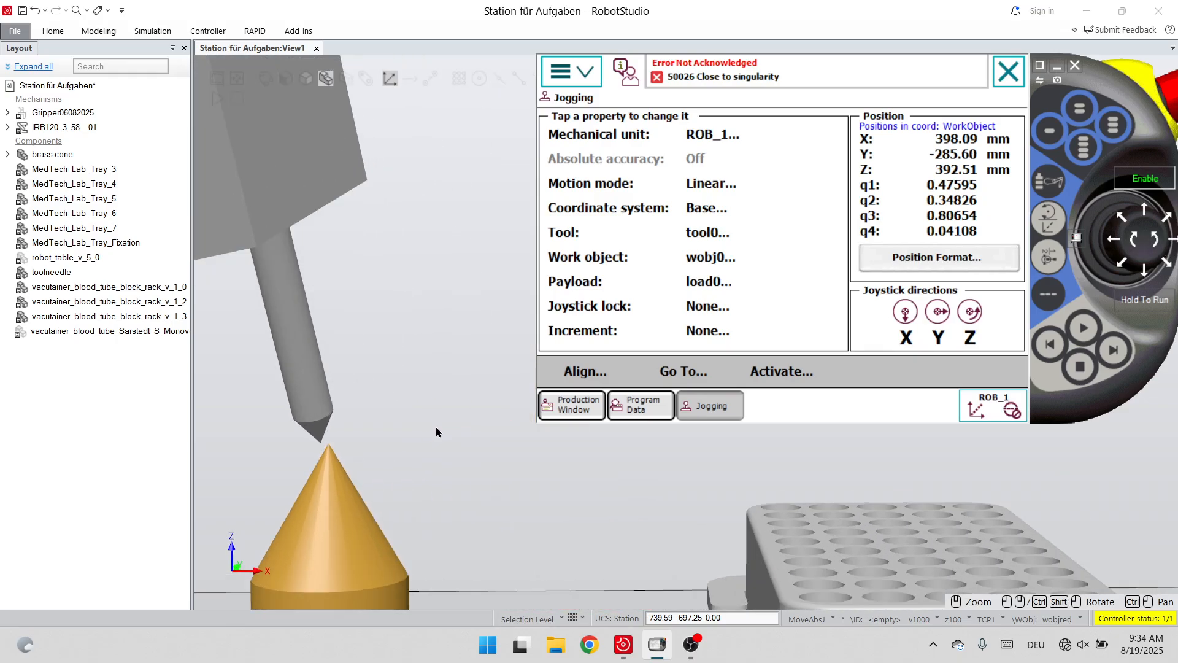
{"action": "scroll", "coordinate": [317, 441], "scroll_direction": "up", "scroll_amount": 3}
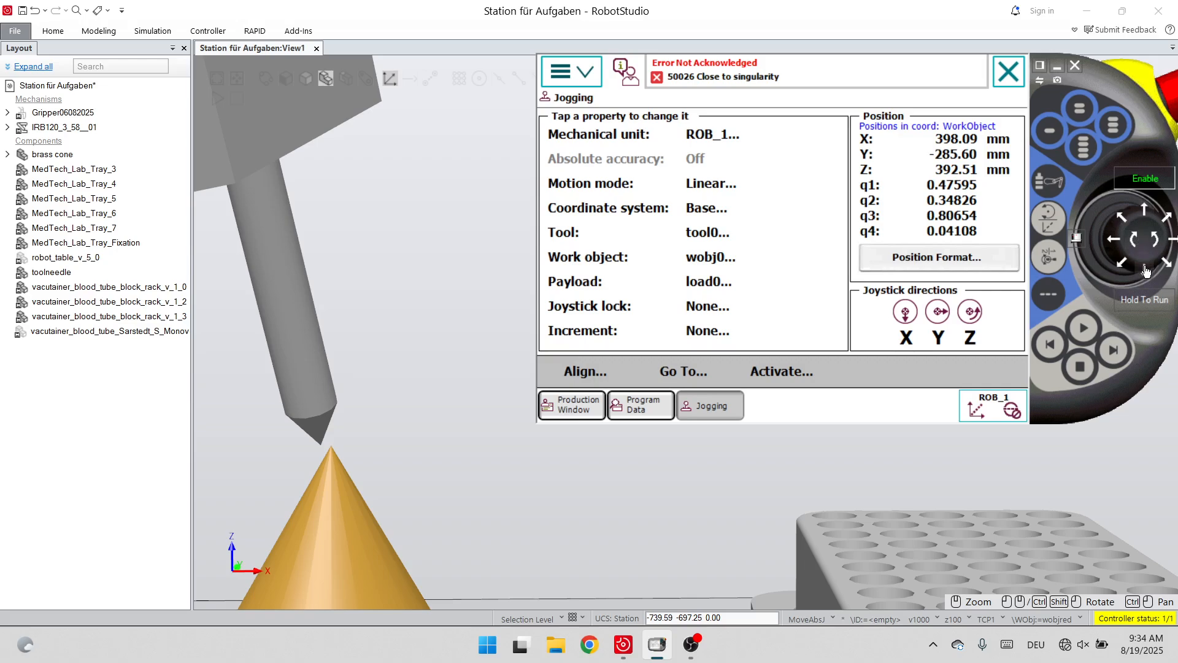
{"action": "left_click_drag", "start_coordinate": [1145, 270], "coordinate": [1145, 270]}
Viewing the cone from the front again, fine-jog the needle in the negative Y direction onto the cone's tip.
{"action": "left_click_drag", "start_coordinate": [557, 459], "coordinate": [620, 463], "text": "ctrl+shift"}
{"action": "scroll", "coordinate": [498, 428], "scroll_direction": "down", "scroll_amount": 5}
{"action": "scroll", "coordinate": [264, 402], "scroll_direction": "up", "scroll_amount": 4}
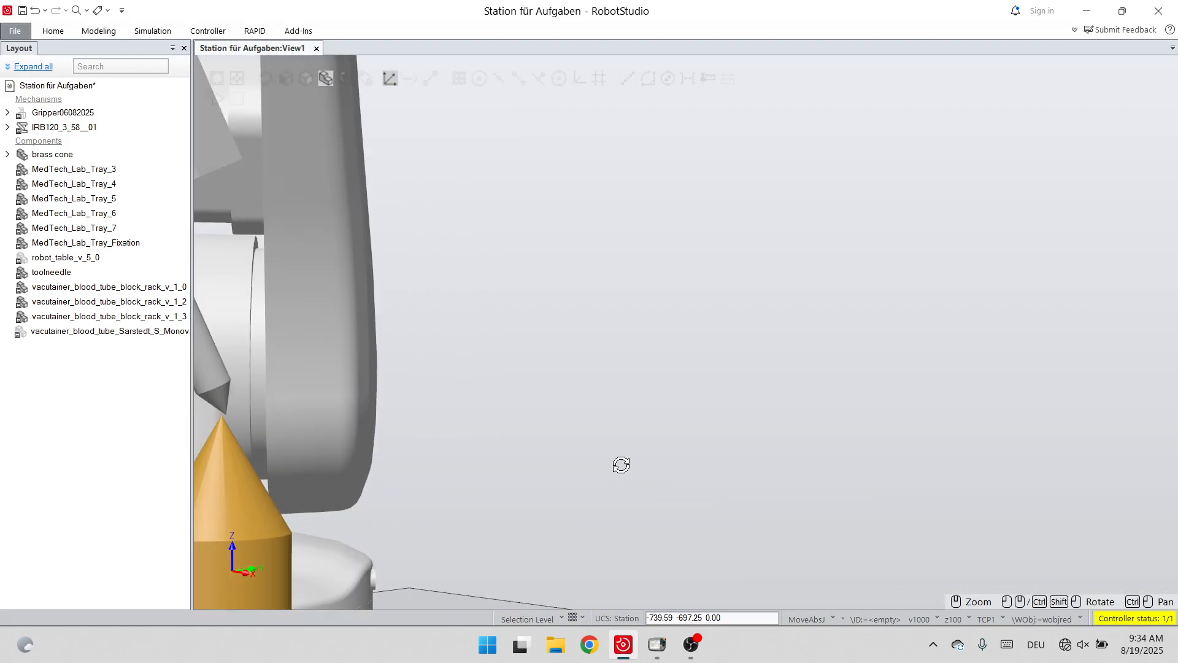
{"action": "scroll", "coordinate": [620, 463], "scroll_direction": "down", "scroll_amount": 5}
{"action": "scroll", "coordinate": [462, 342], "scroll_direction": "up", "scroll_amount": 6}
{"action": "scroll", "coordinate": [381, 421], "scroll_direction": "up", "scroll_amount": 1}
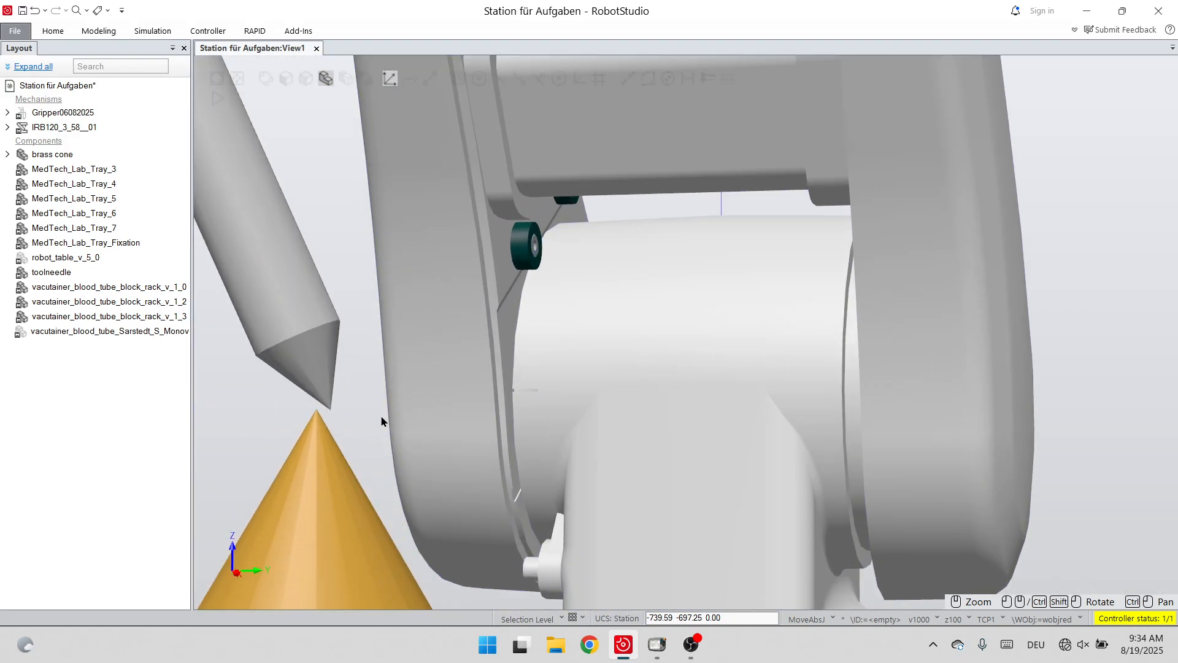
{"action": "left_click", "coordinate": [655, 644]}
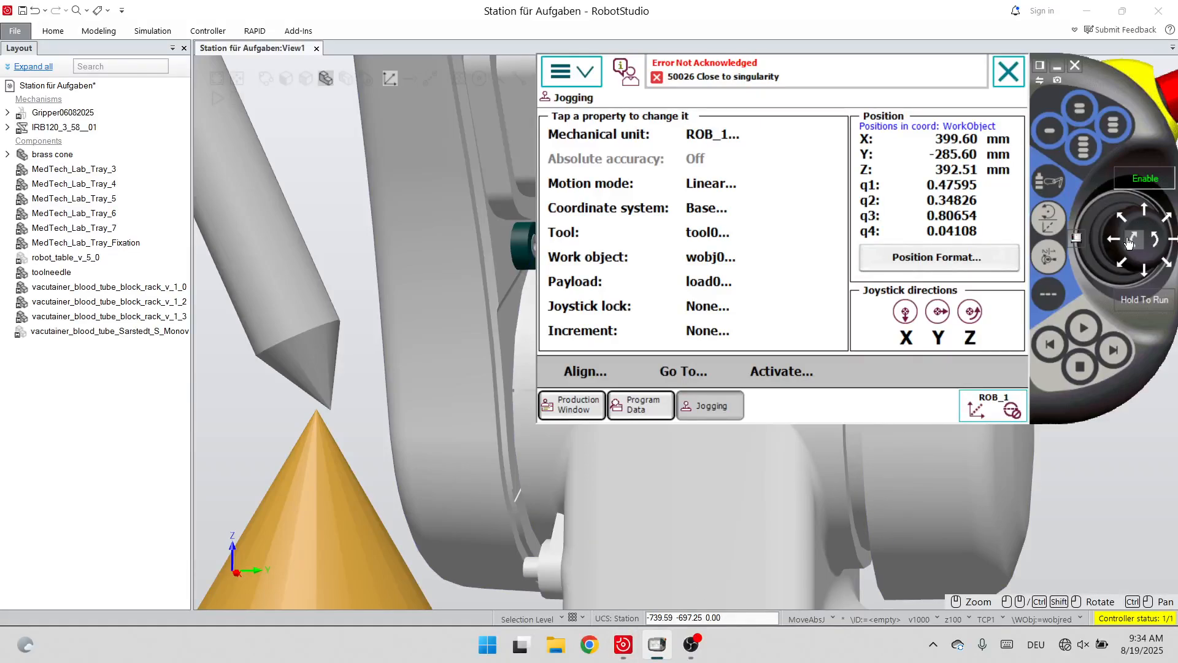
{"action": "left_click_drag", "start_coordinate": [1129, 243], "coordinate": [1115, 243]}
Examine from the side and up close whether the needle tip meets the brass cone's tip.
{"action": "left_click_drag", "start_coordinate": [460, 423], "coordinate": [270, 363], "text": "ctrl+shift"}
{"action": "scroll", "coordinate": [460, 408], "scroll_direction": "down", "scroll_amount": 4}
{"action": "scroll", "coordinate": [418, 373], "scroll_direction": "up", "scroll_amount": 5}
{"action": "scroll", "coordinate": [454, 370], "scroll_direction": "down", "scroll_amount": 3}
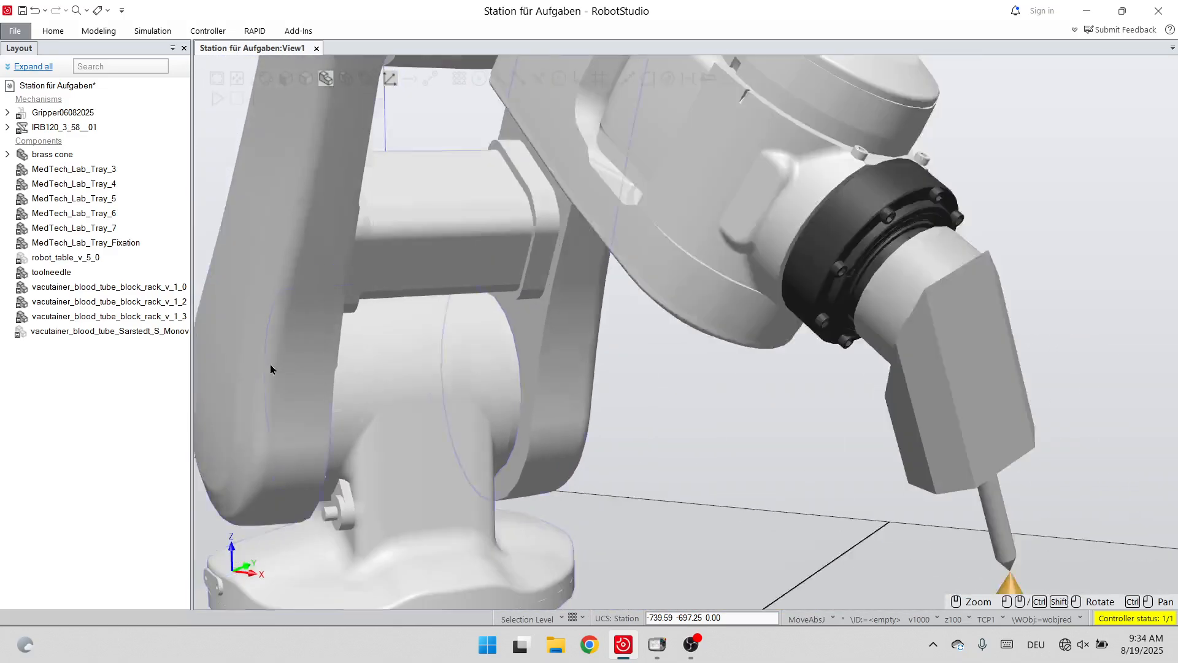
{"action": "left_click_drag", "start_coordinate": [1037, 576], "coordinate": [292, 432], "text": "ctrl"}
{"action": "scroll", "coordinate": [294, 430], "scroll_direction": "down", "scroll_amount": 4}
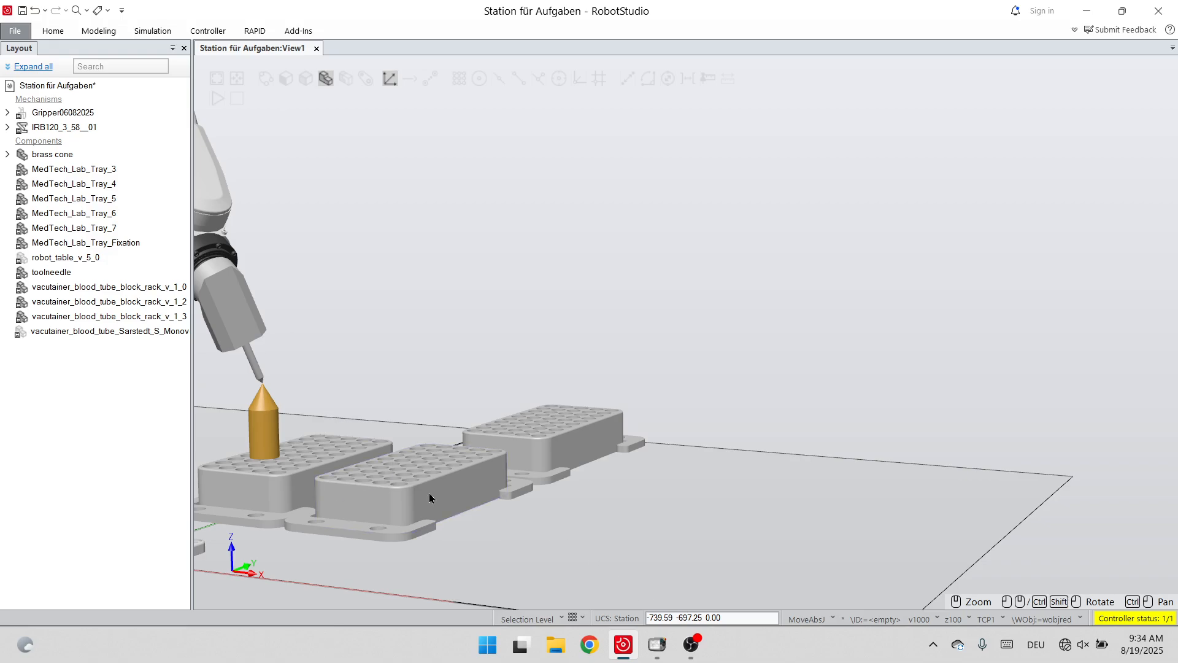
{"action": "scroll", "coordinate": [429, 492], "scroll_direction": "down", "scroll_amount": 3}
{"action": "scroll", "coordinate": [504, 517], "scroll_direction": "up", "scroll_amount": 8}
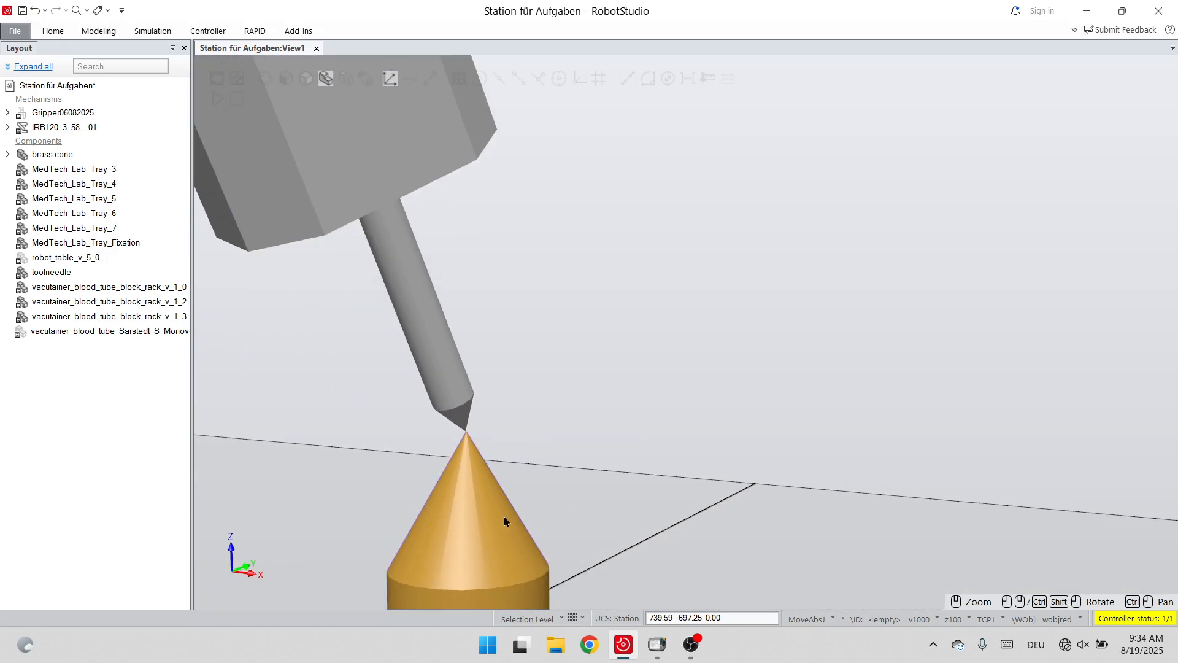
Record the current robot position as Point 1 in the toolneedle tool frame definition.
{"action": "left_click", "coordinate": [656, 642]}
{"action": "left_click", "coordinate": [648, 397]}
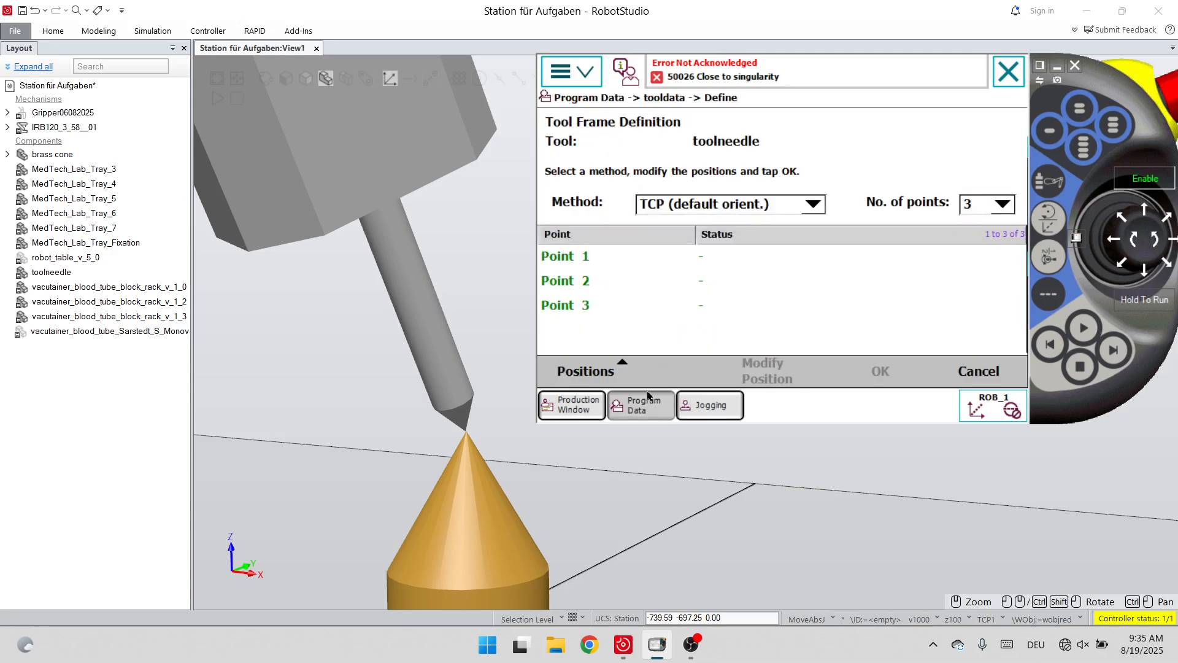
{"action": "left_click", "coordinate": [629, 255]}
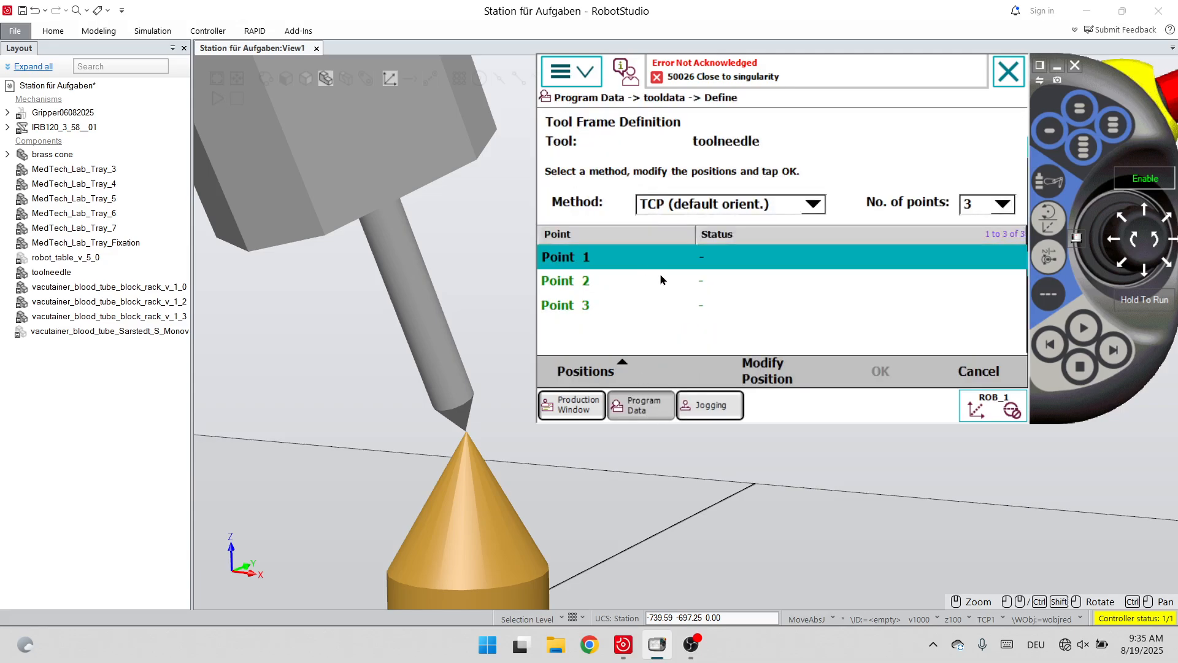
{"action": "left_click", "coordinate": [759, 381]}
{"action": "scroll", "coordinate": [210, 348], "scroll_direction": "down", "scroll_amount": 3}
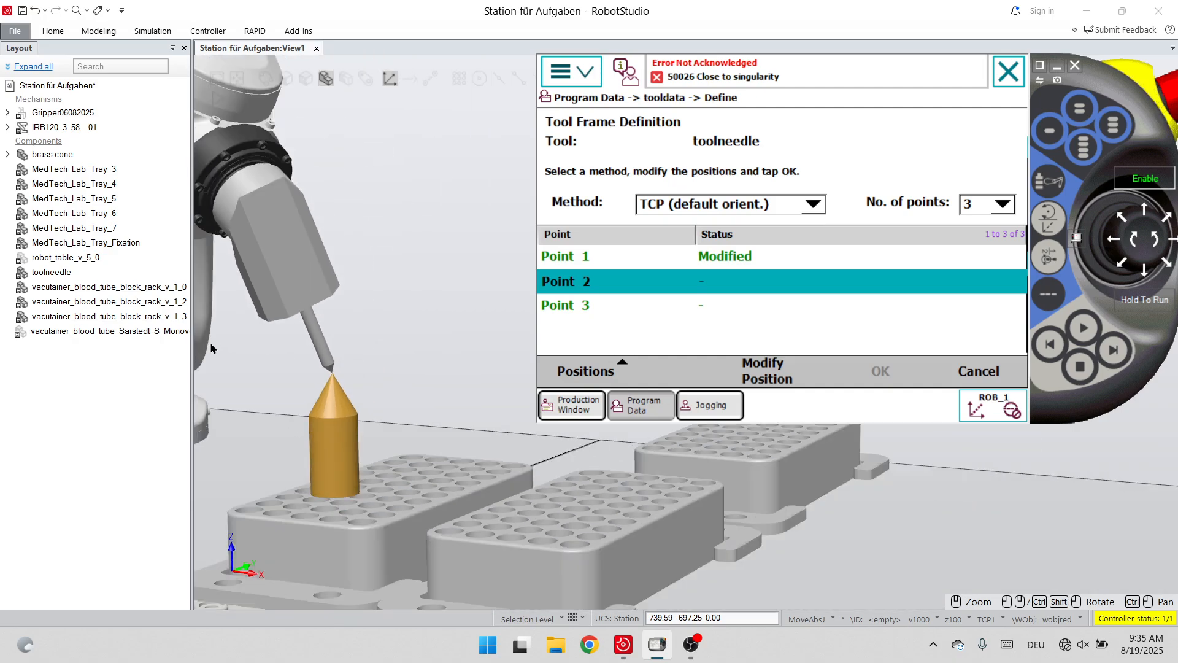
Jog the needle linearly up and clear of the brass cone to about Z 466.7 mm.
{"action": "scroll", "coordinate": [318, 389], "scroll_direction": "down", "scroll_amount": 4}
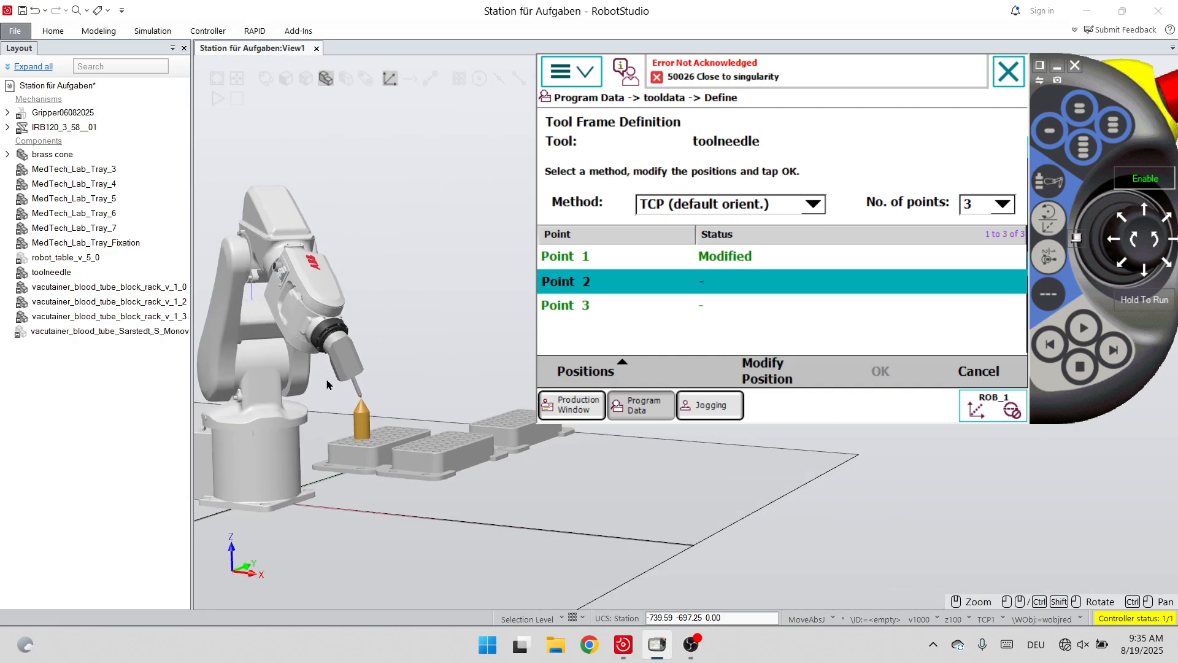
{"action": "left_click", "coordinate": [712, 407]}
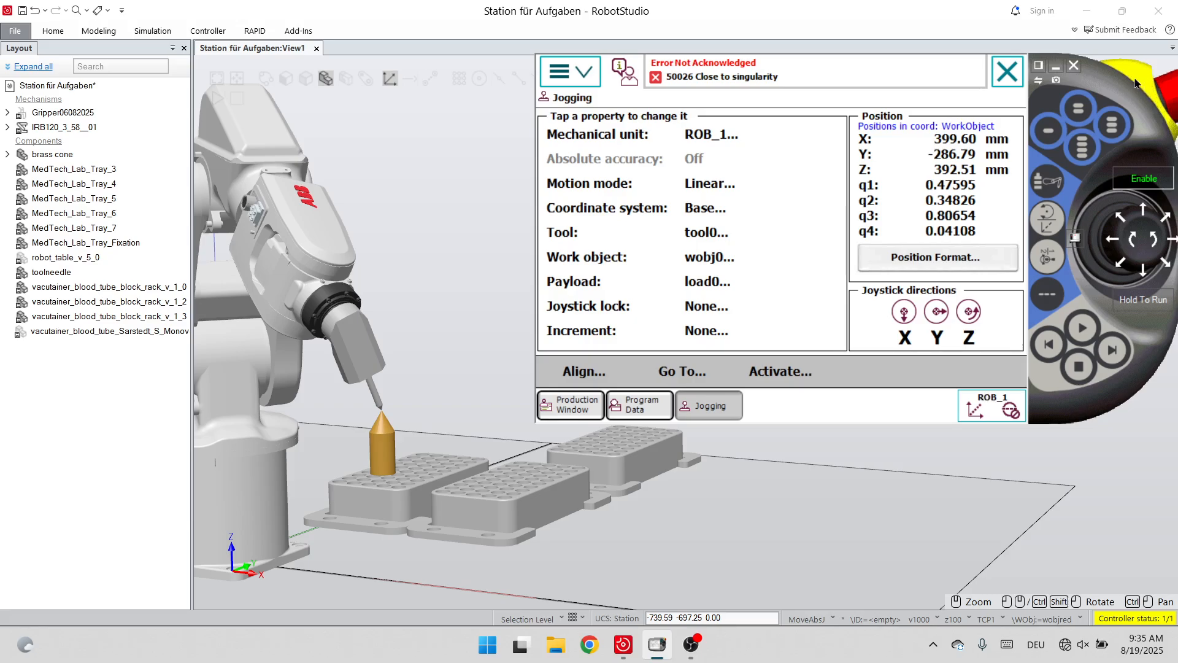
{"action": "left_click_drag", "start_coordinate": [1138, 220], "coordinate": [1053, 221]}
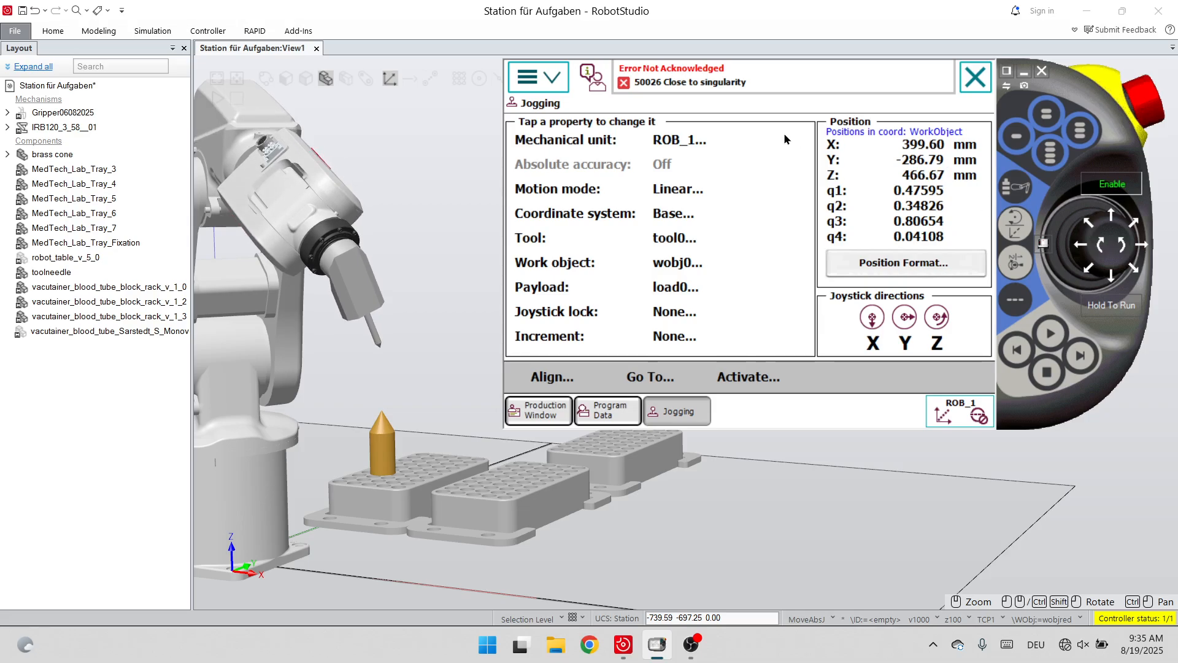
In Axis 4 - 6 motion mode, reorient the wrist to about -11.1° on axis 4, 40.1° on axis 5 and 56.3° on axis 6.
{"action": "left_click", "coordinate": [709, 188]}
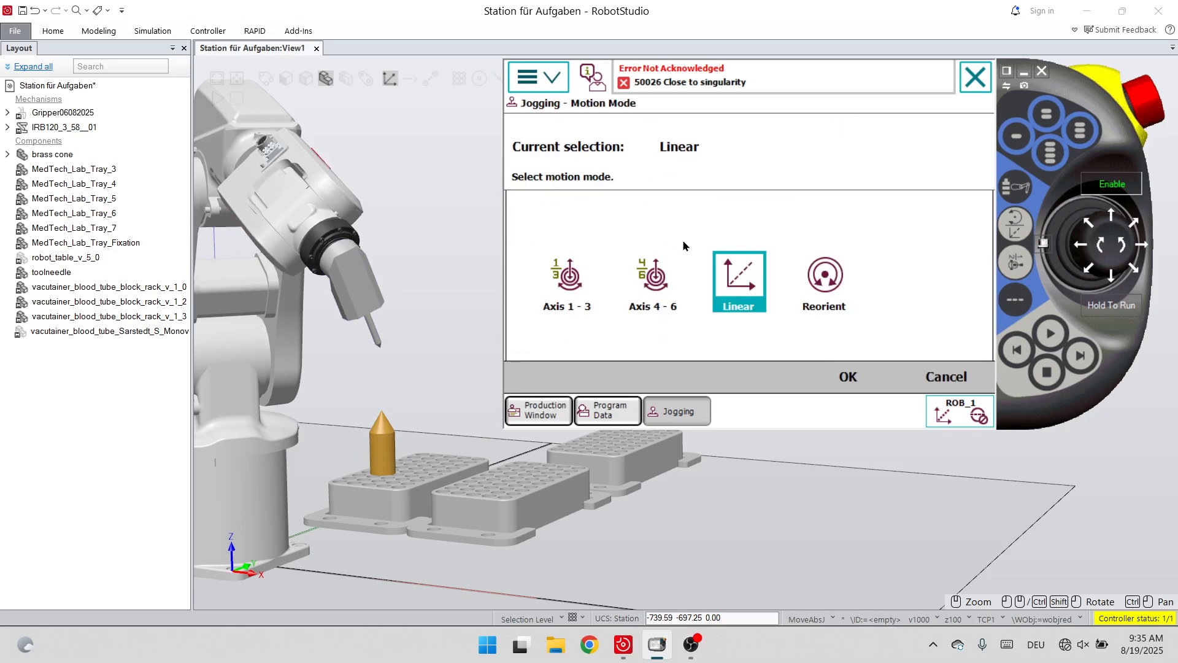
{"action": "left_click", "coordinate": [655, 284]}
{"action": "left_click", "coordinate": [849, 377]}
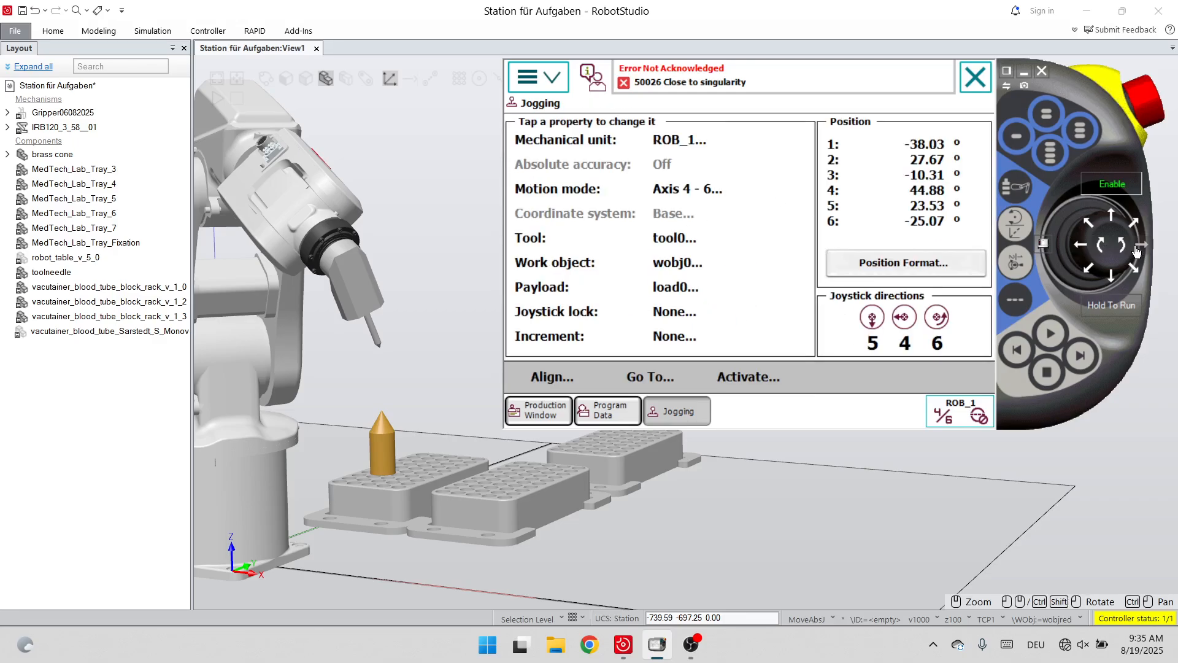
{"action": "left_click_drag", "start_coordinate": [1136, 251], "coordinate": [1112, 279]}
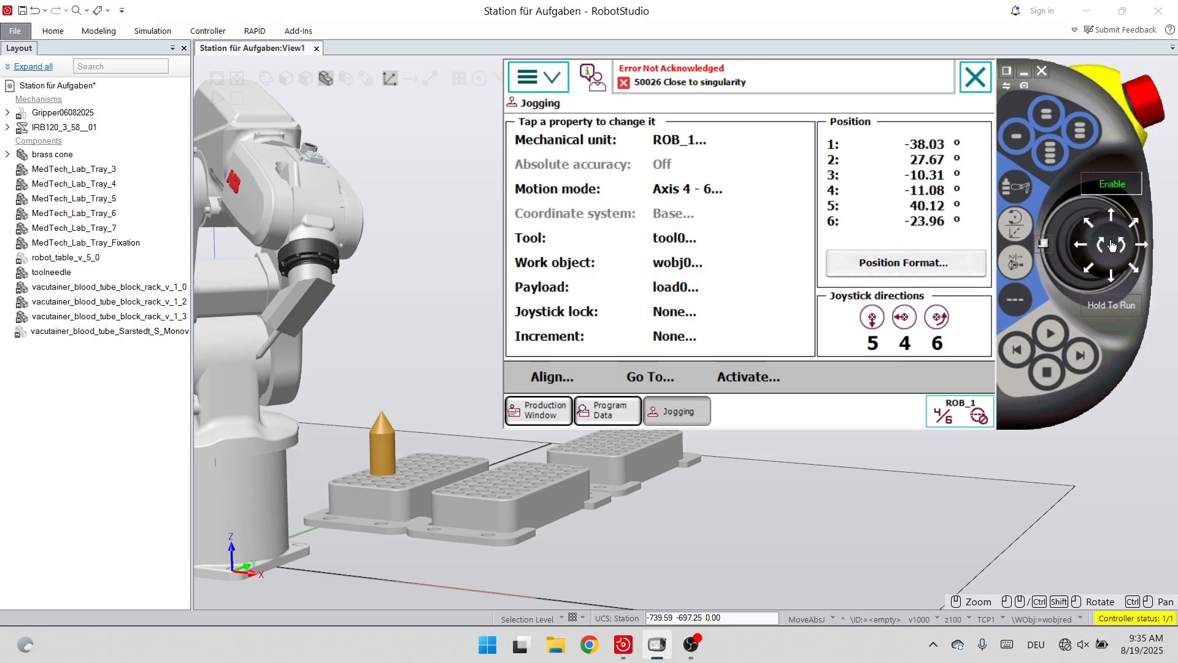
{"action": "left_click_drag", "start_coordinate": [1122, 244], "coordinate": [1122, 243]}
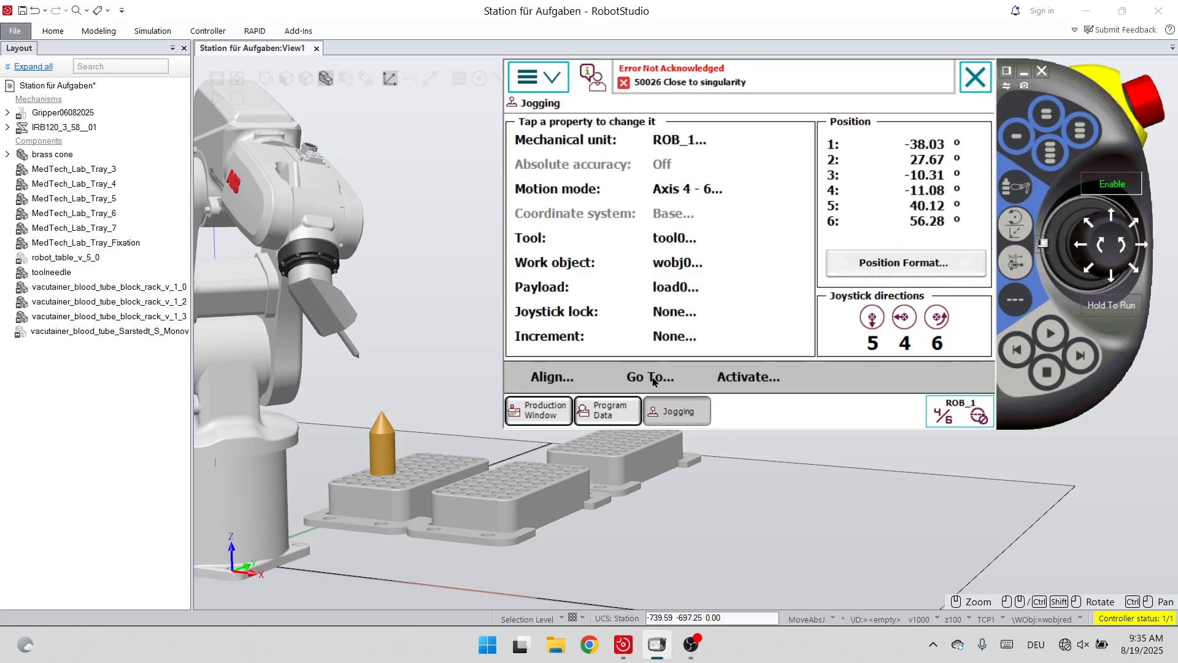
Set the jogging motion mode back to Linear.
{"action": "left_click", "coordinate": [693, 190]}
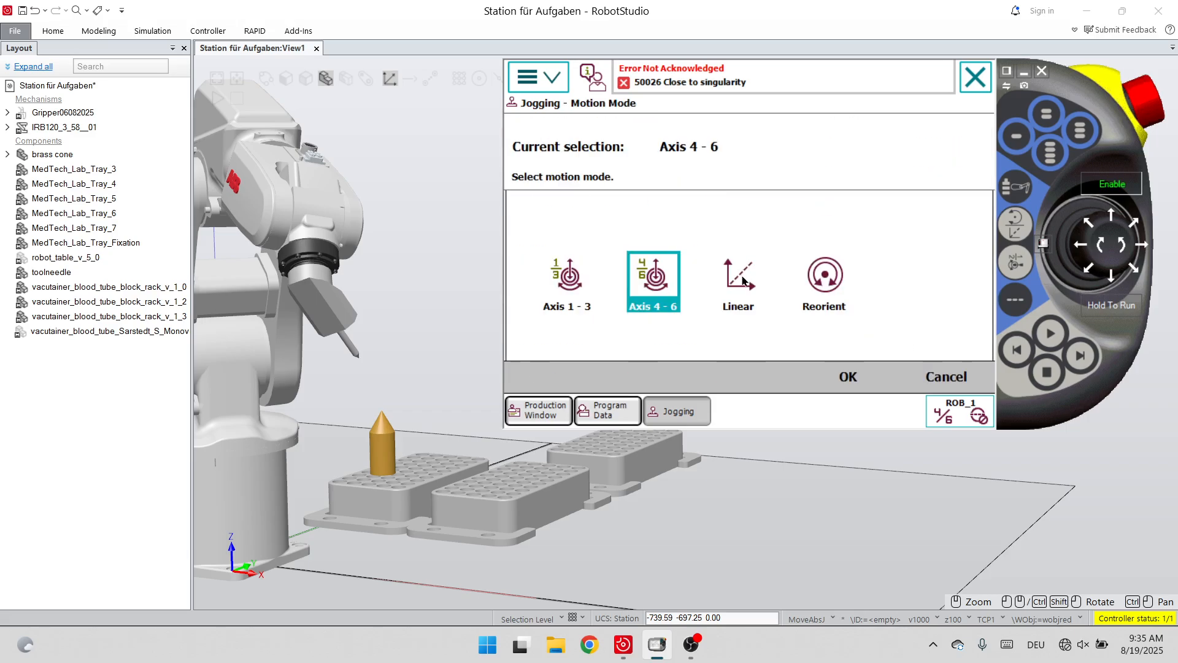
{"action": "left_click", "coordinate": [739, 279]}
{"action": "left_click", "coordinate": [848, 381]}
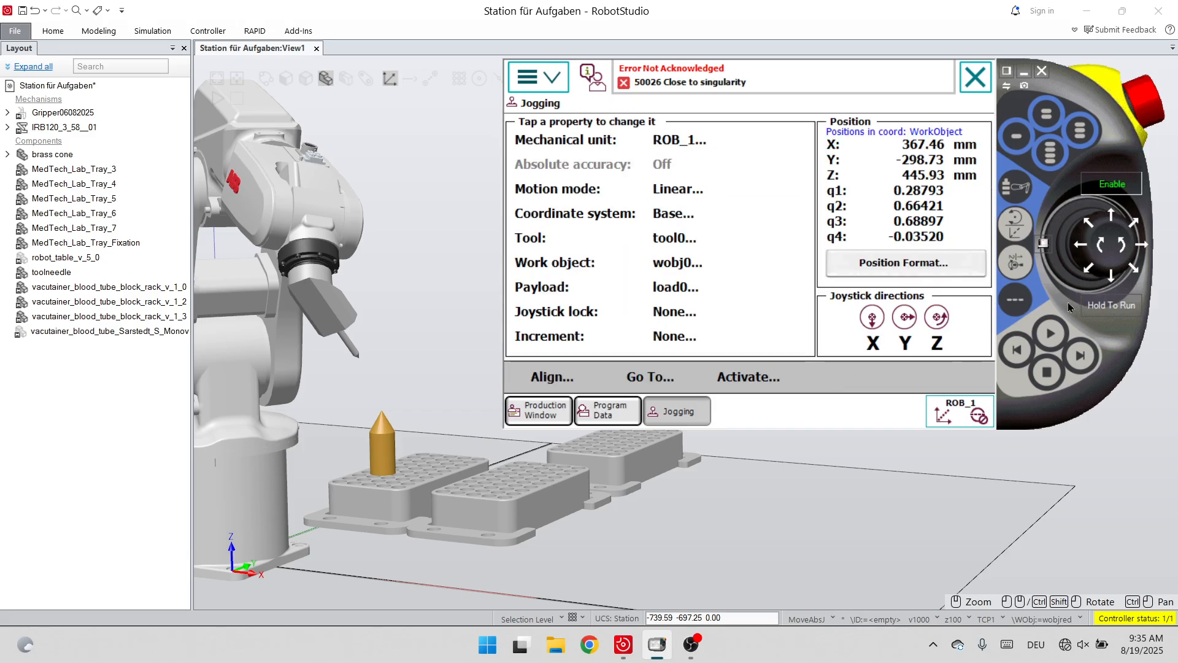
Viewing the station along the X axis, jog the needle down toward the cone's tip to about Y -309.0 mm and Z 386.2 mm.
{"action": "scroll", "coordinate": [431, 436], "scroll_direction": "up", "scroll_amount": 2}
{"action": "scroll", "coordinate": [425, 411], "scroll_direction": "down", "scroll_amount": 8}
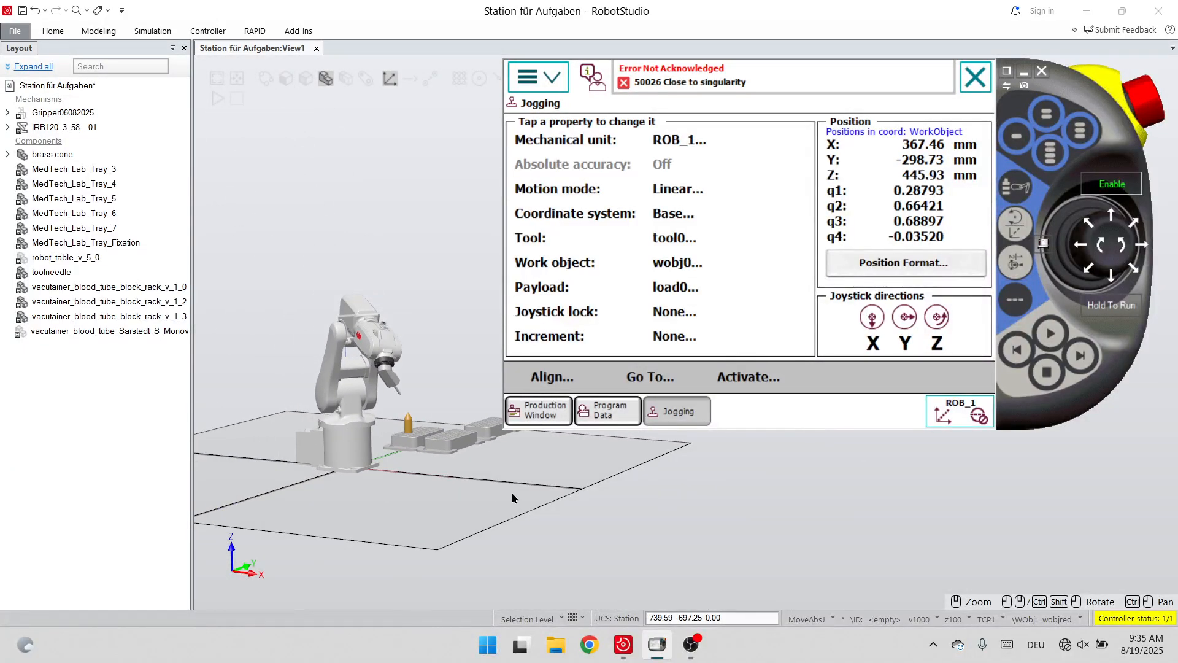
{"action": "left_click_drag", "start_coordinate": [513, 497], "coordinate": [433, 322], "text": "ctrl+shift"}
{"action": "scroll", "coordinate": [432, 307], "scroll_direction": "up", "scroll_amount": 10}
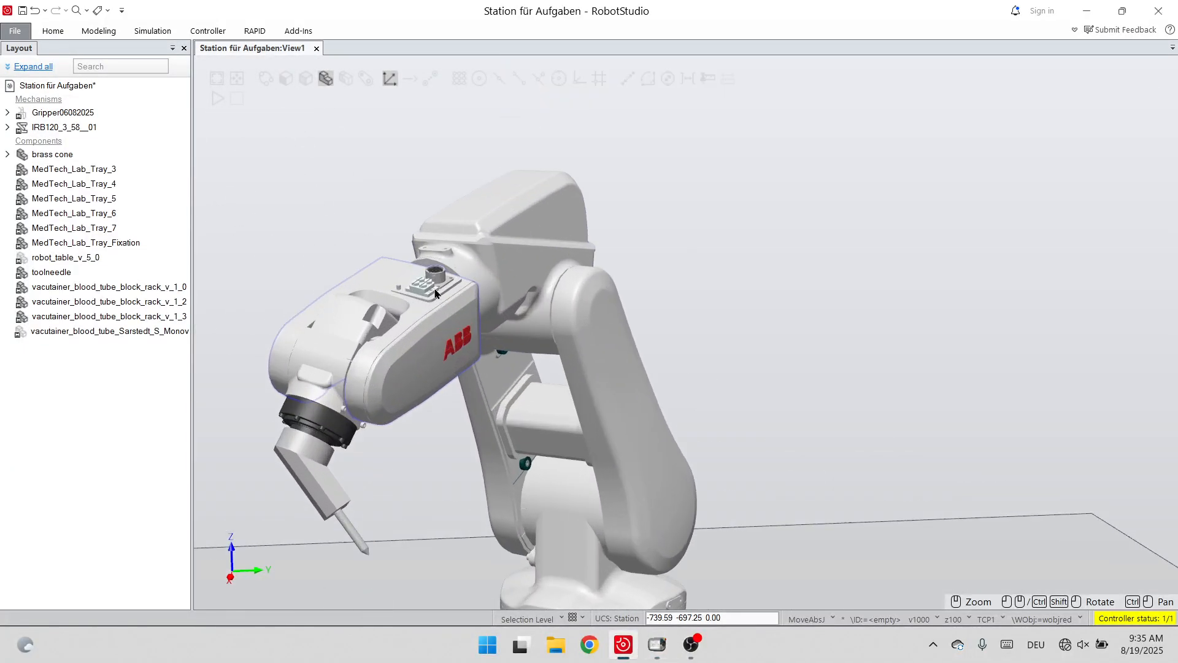
{"action": "scroll", "coordinate": [383, 356], "scroll_direction": "down", "scroll_amount": 10}
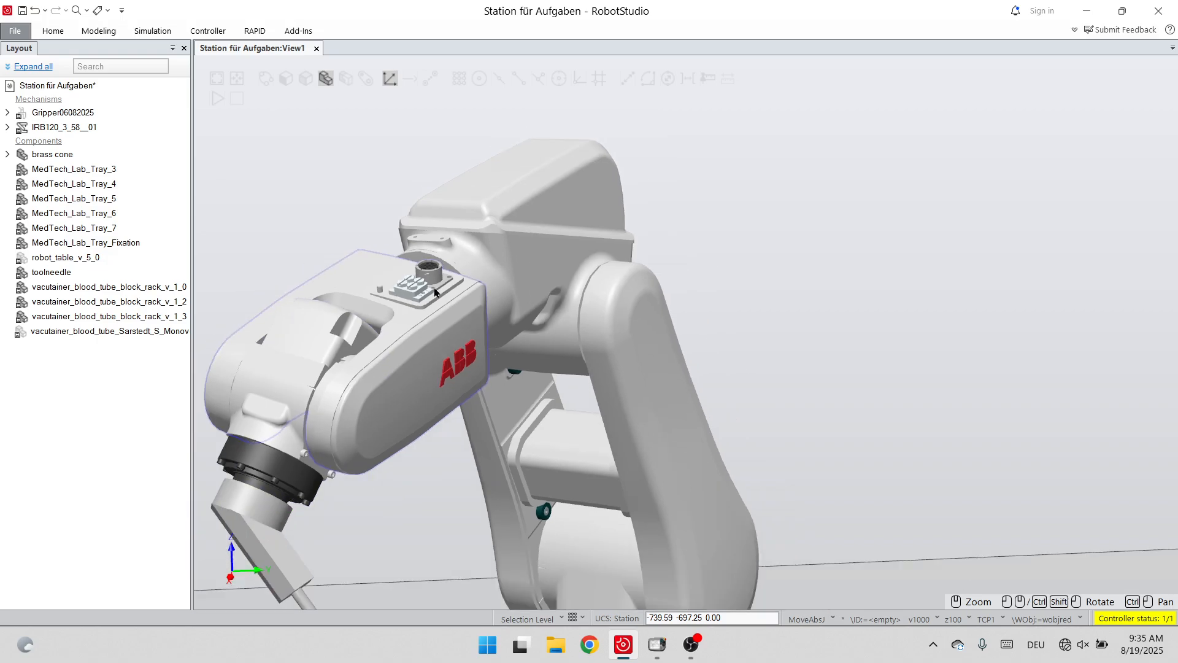
{"action": "right_click", "coordinate": [706, 435]}
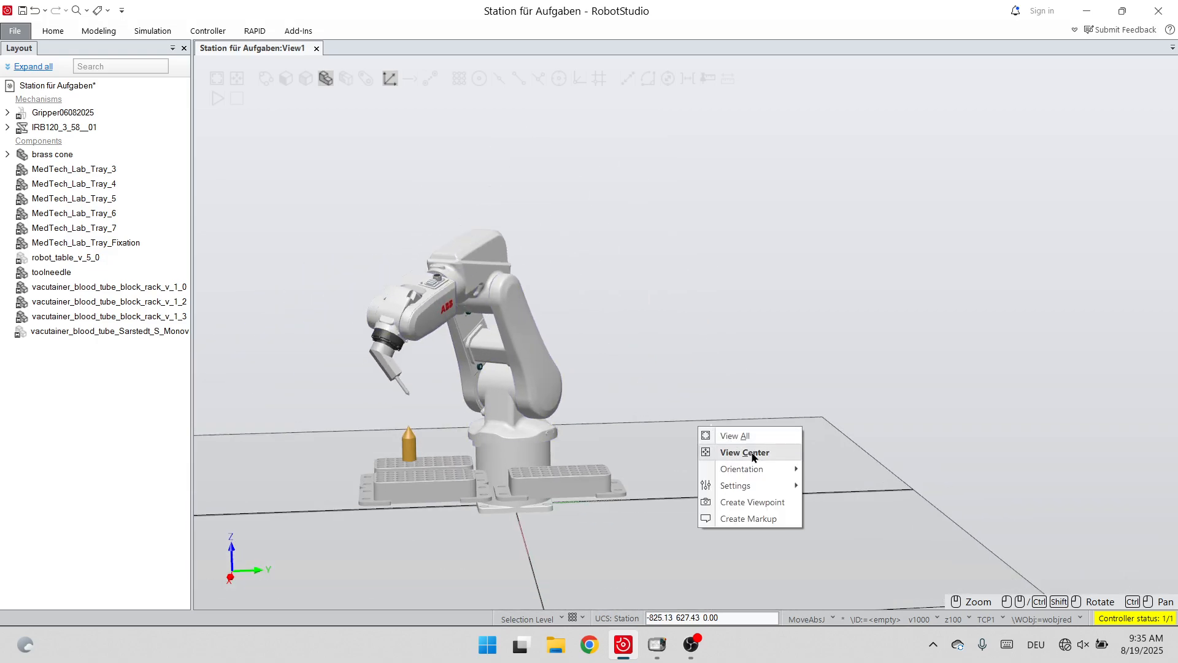
{"action": "mouse_move", "coordinate": [783, 468]}
{"action": "scroll", "coordinate": [746, 289], "scroll_direction": "up", "scroll_amount": 5}
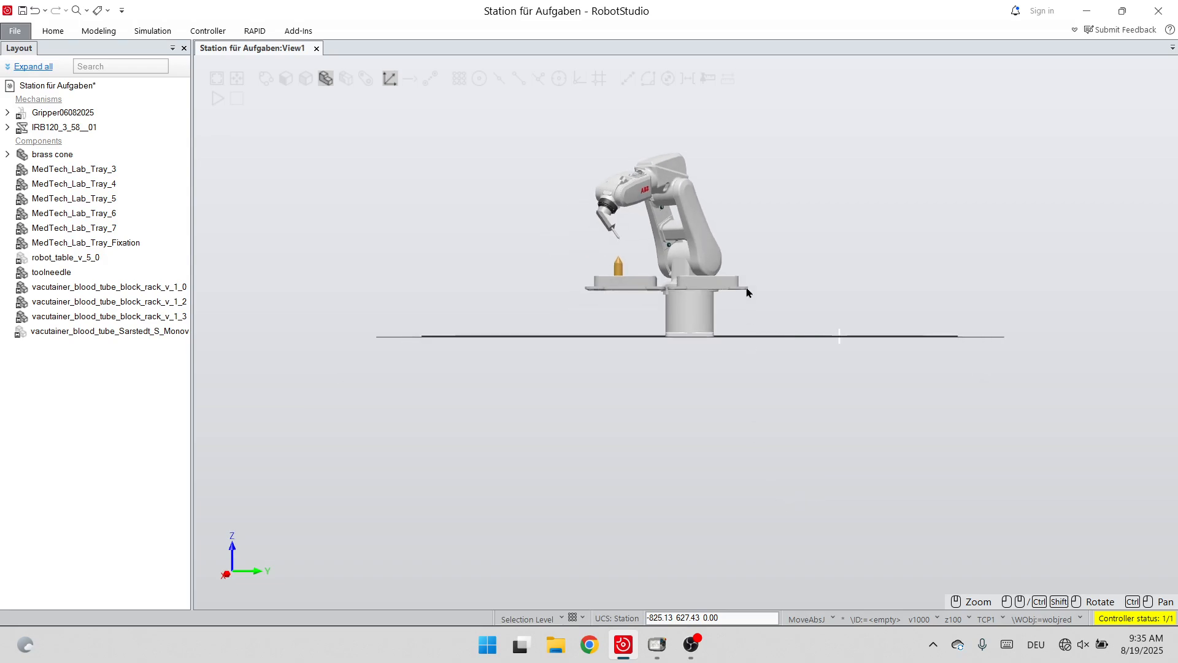
{"action": "left_click", "coordinate": [657, 644]}
{"action": "left_click_drag", "start_coordinate": [1065, 111], "coordinate": [1068, 115]}
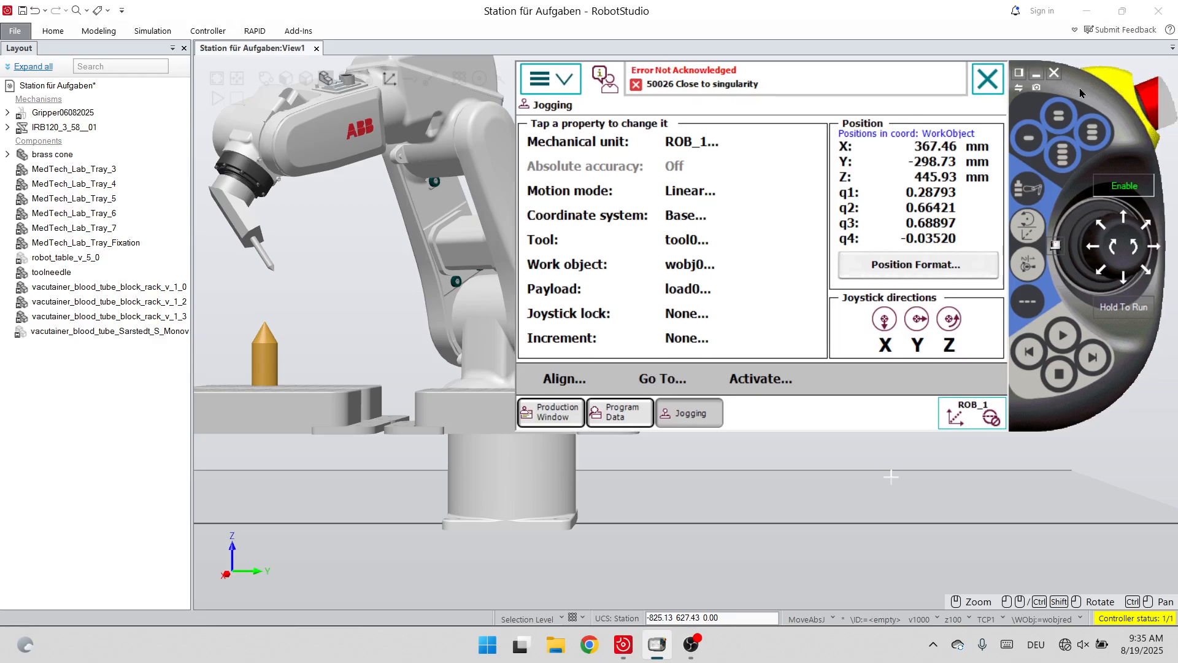
{"action": "mouse_move", "coordinate": [1086, 252]}
{"action": "left_mouse_down"}
{"action": "mouse_move", "coordinate": [1113, 253]}
{"action": "mouse_move", "coordinate": [1094, 256]}
{"action": "left_mouse_up"}
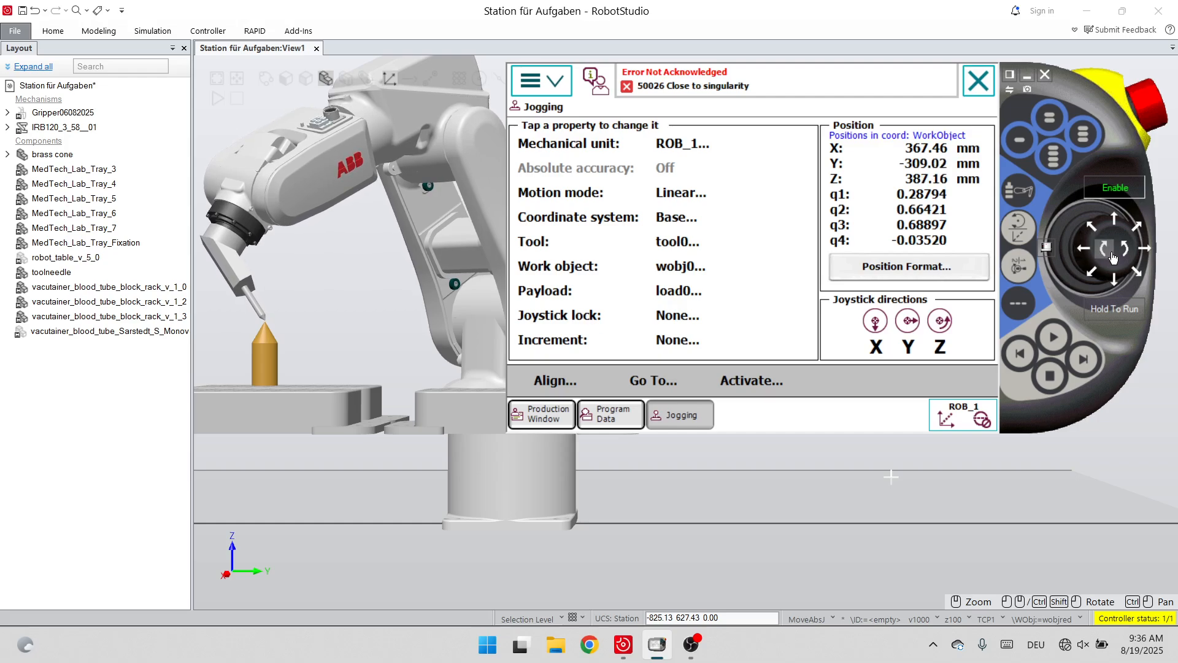
{"action": "left_click_drag", "start_coordinate": [1114, 258], "coordinate": [1114, 258]}
Fine-jog the needle close to the cone's tip, to about Y -309.6 mm and Z 385.3 mm.
{"action": "scroll", "coordinate": [278, 303], "scroll_direction": "up", "scroll_amount": 6}
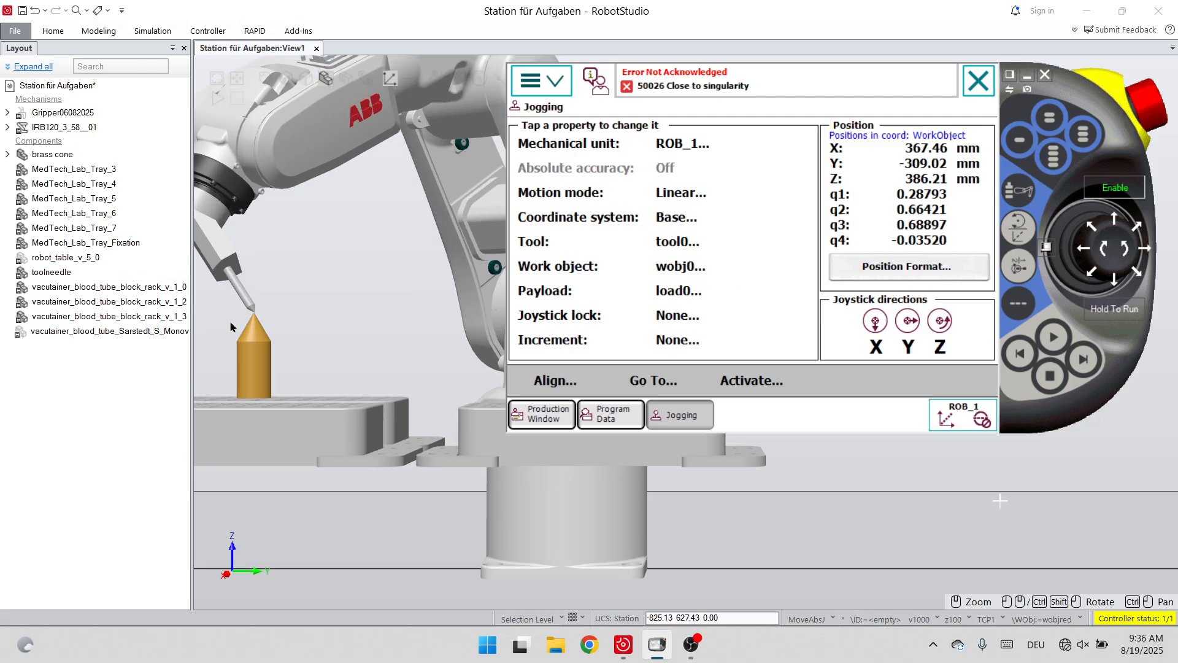
{"action": "scroll", "coordinate": [278, 303], "scroll_direction": "up", "scroll_amount": 3}
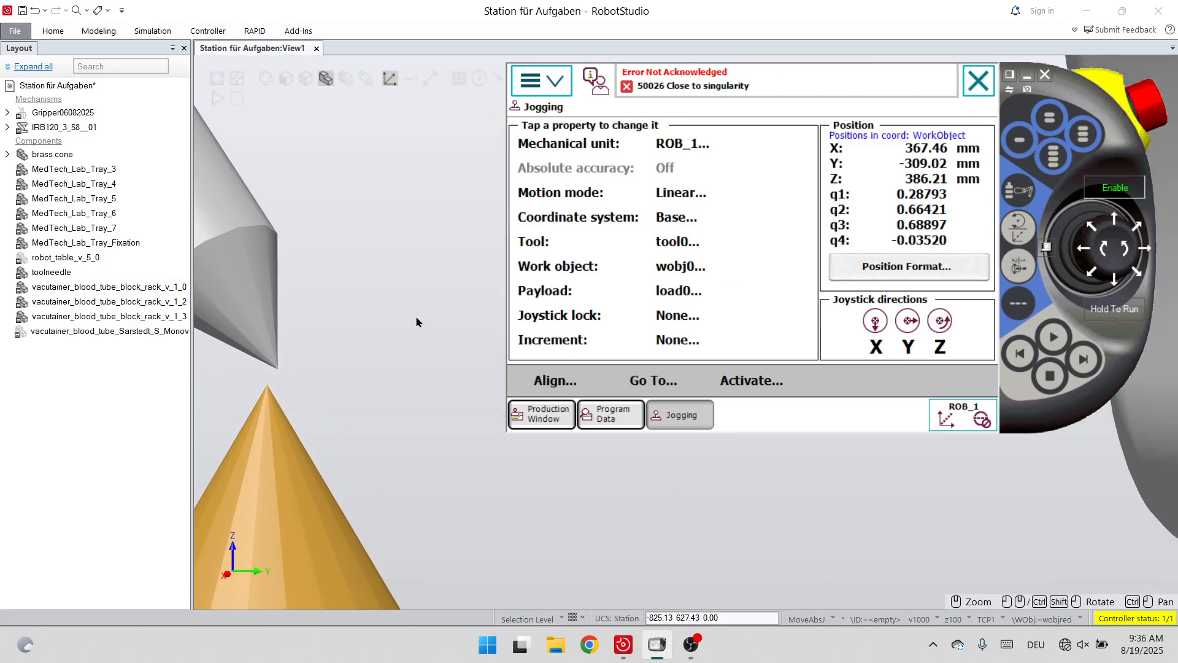
{"action": "mouse_move", "coordinate": [1108, 250]}
{"action": "left_mouse_down"}
{"action": "mouse_move", "coordinate": [1124, 252]}
{"action": "mouse_move", "coordinate": [1108, 251]}
{"action": "left_mouse_up"}
Viewing the cone along the Y axis, jog the needle over its tip to about X 400.3 mm, Y -305.0 mm and Z 386.0 mm.
{"action": "left_click", "coordinate": [454, 280]}
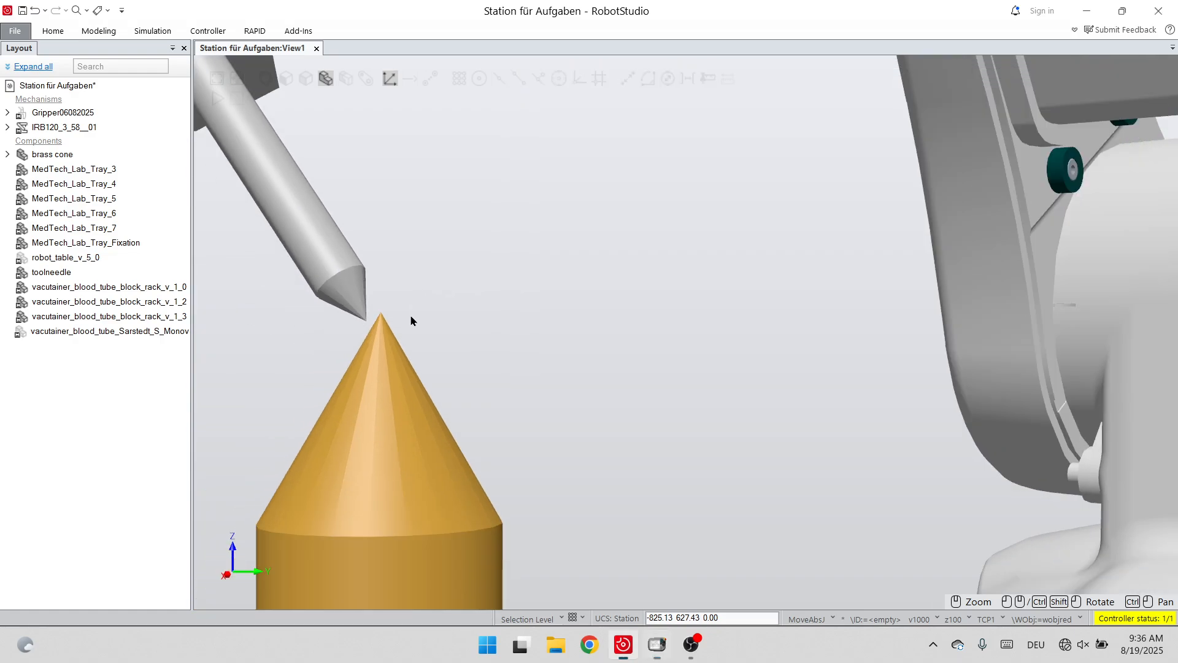
{"action": "right_click", "coordinate": [411, 316]}
{"action": "mouse_move", "coordinate": [462, 360]}
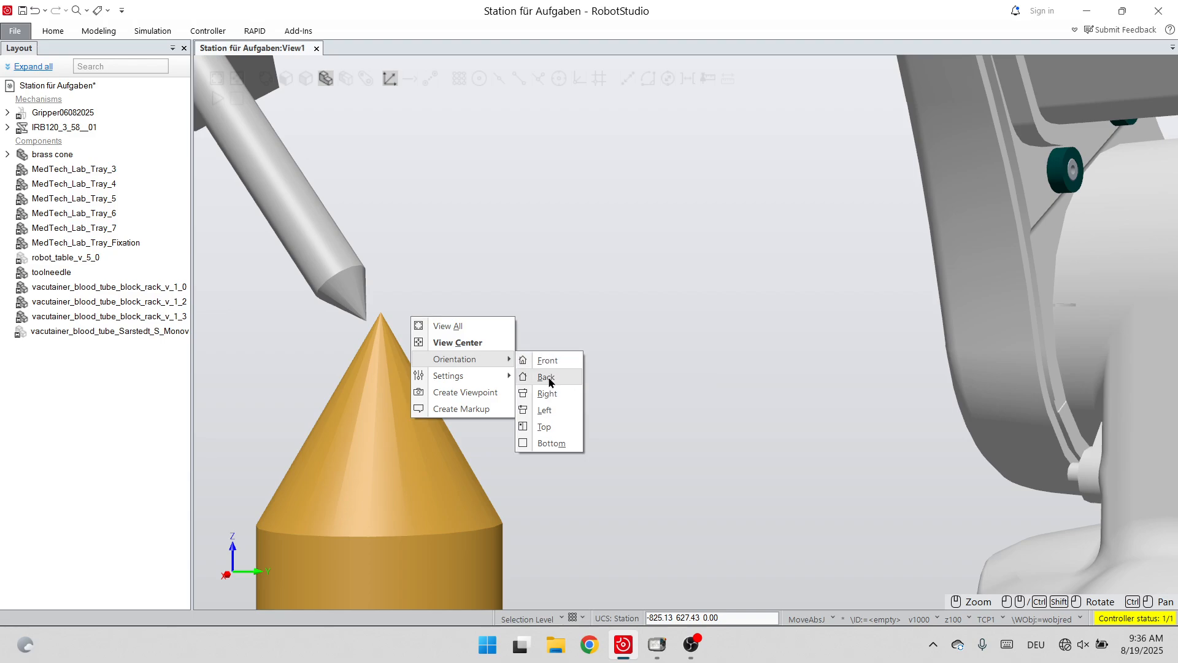
{"action": "left_click", "coordinate": [551, 401]}
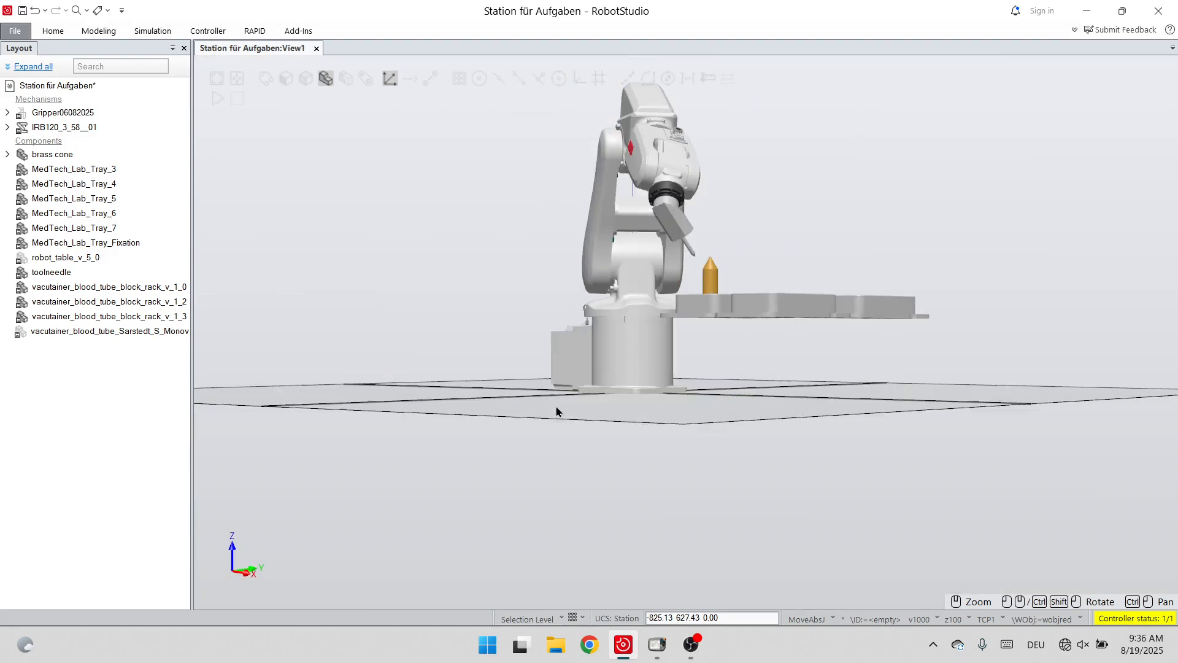
{"action": "scroll", "coordinate": [748, 308], "scroll_direction": "up", "scroll_amount": 2}
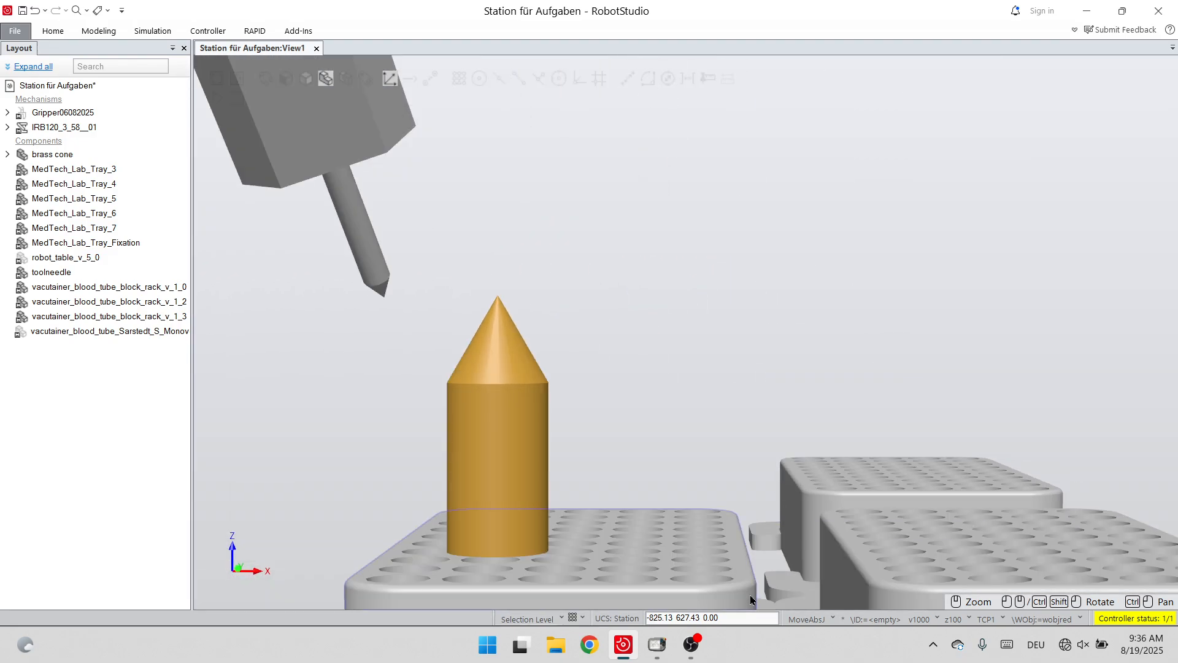
{"action": "left_click", "coordinate": [661, 647]}
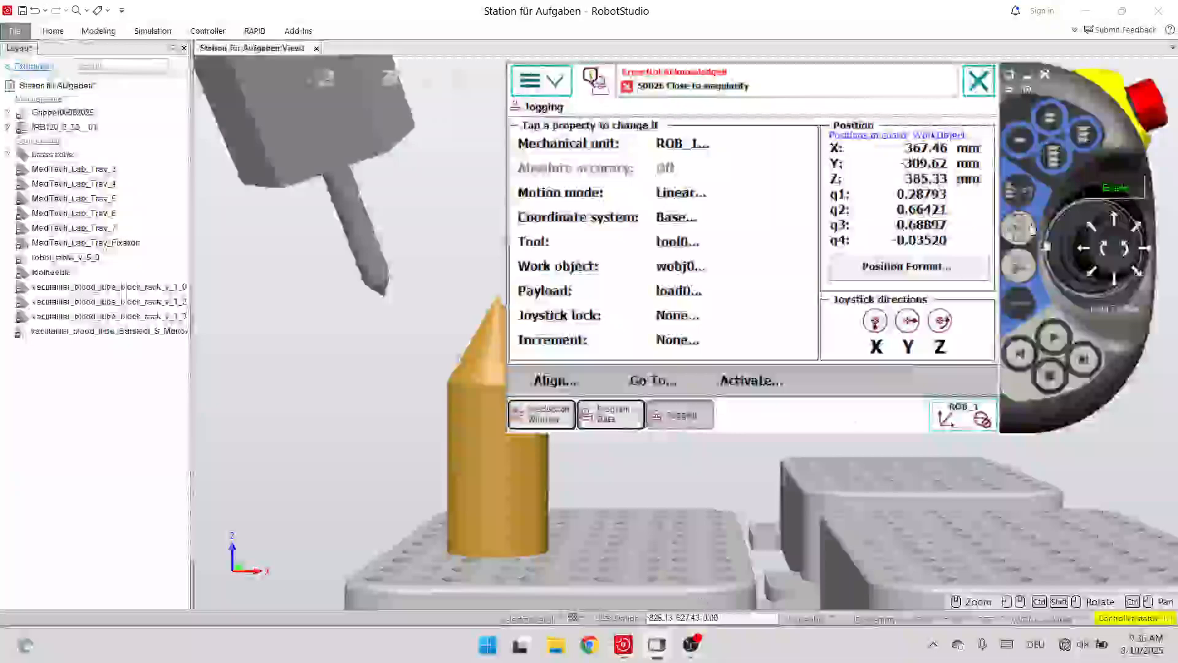
{"action": "left_click", "coordinate": [1148, 250]}
{"action": "left_click_drag", "start_coordinate": [1148, 250], "coordinate": [1115, 280]}
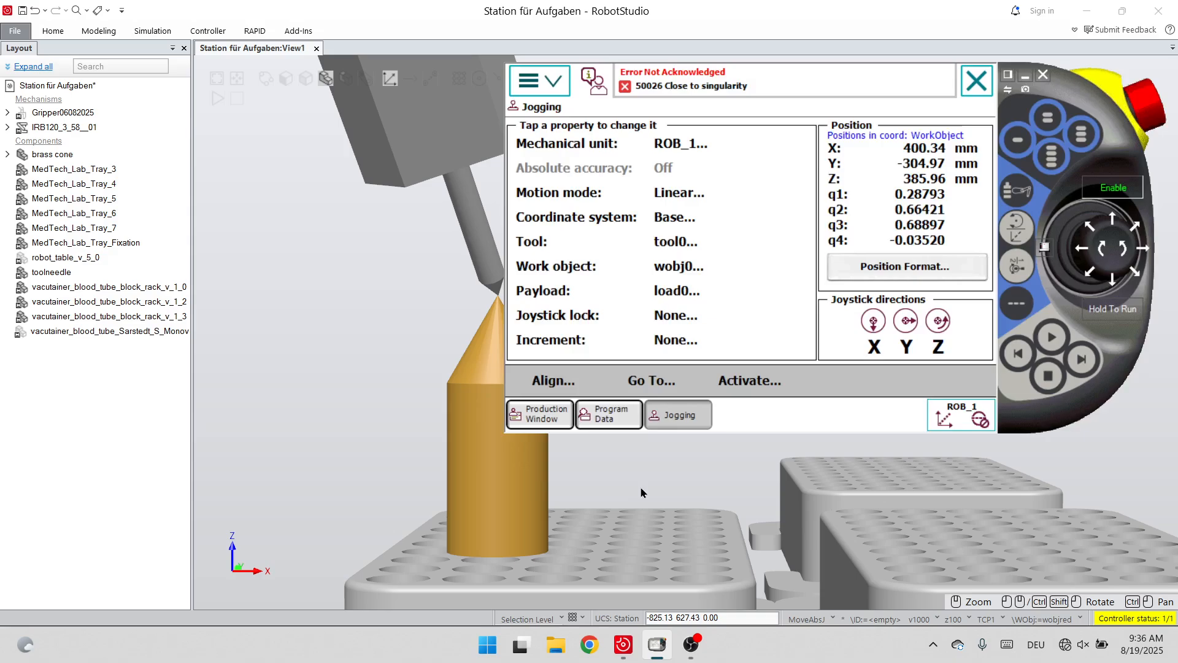
Viewing the cone along the X axis up close, fine-jog the needle in the positive Y direction to about Y -302.0 mm.
{"action": "left_click", "coordinate": [616, 494]}
{"action": "left_click_drag", "start_coordinate": [631, 413], "coordinate": [529, 405], "text": "ctrl+shift"}
{"action": "scroll", "coordinate": [645, 382], "scroll_direction": "down", "scroll_amount": 5}
{"action": "scroll", "coordinate": [374, 381], "scroll_direction": "up", "scroll_amount": 2}
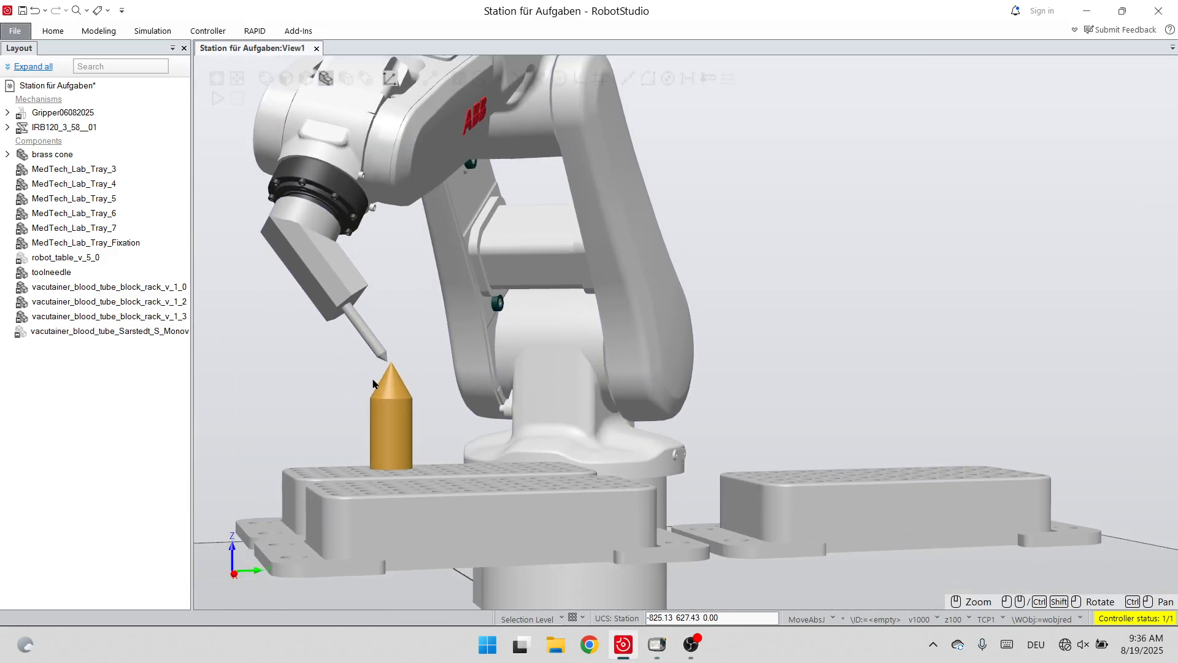
{"action": "scroll", "coordinate": [392, 371], "scroll_direction": "up", "scroll_amount": 3}
{"action": "left_click_drag", "start_coordinate": [426, 361], "coordinate": [410, 367], "text": "ctrl+shift"}
{"action": "scroll", "coordinate": [410, 366], "scroll_direction": "down", "scroll_amount": 5}
{"action": "scroll", "coordinate": [292, 399], "scroll_direction": "up", "scroll_amount": 3}
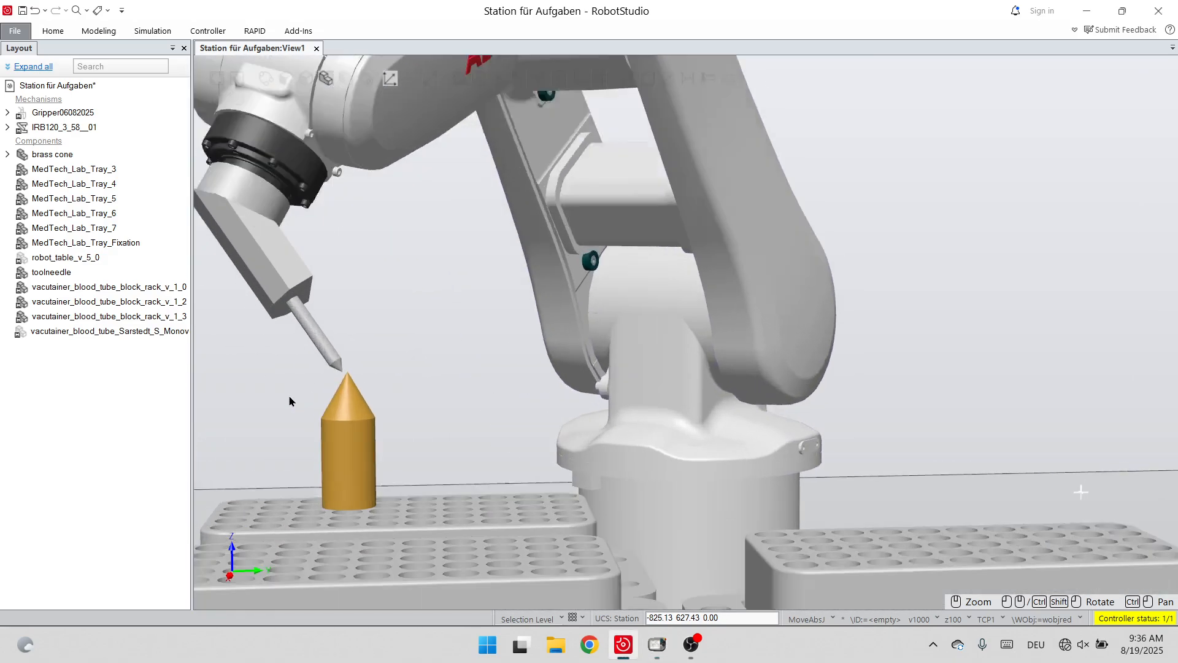
{"action": "scroll", "coordinate": [310, 395], "scroll_direction": "up", "scroll_amount": 4}
{"action": "left_click", "coordinate": [658, 644]}
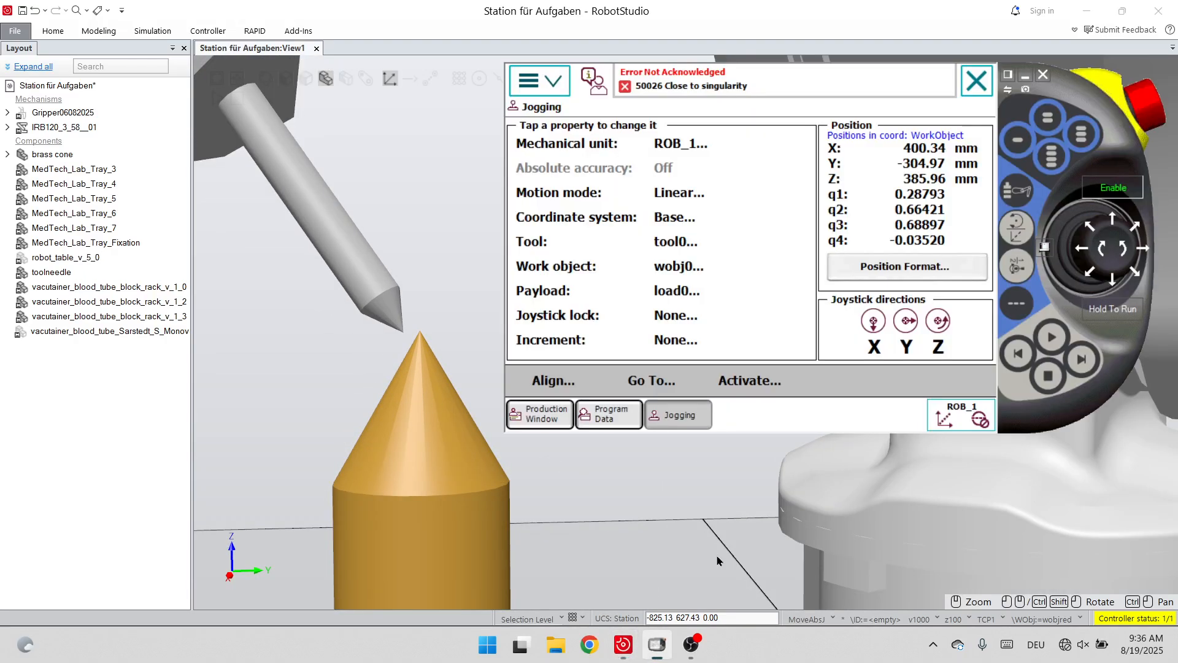
{"action": "left_click", "coordinate": [1140, 253]}
{"action": "left_click", "coordinate": [1141, 254]}
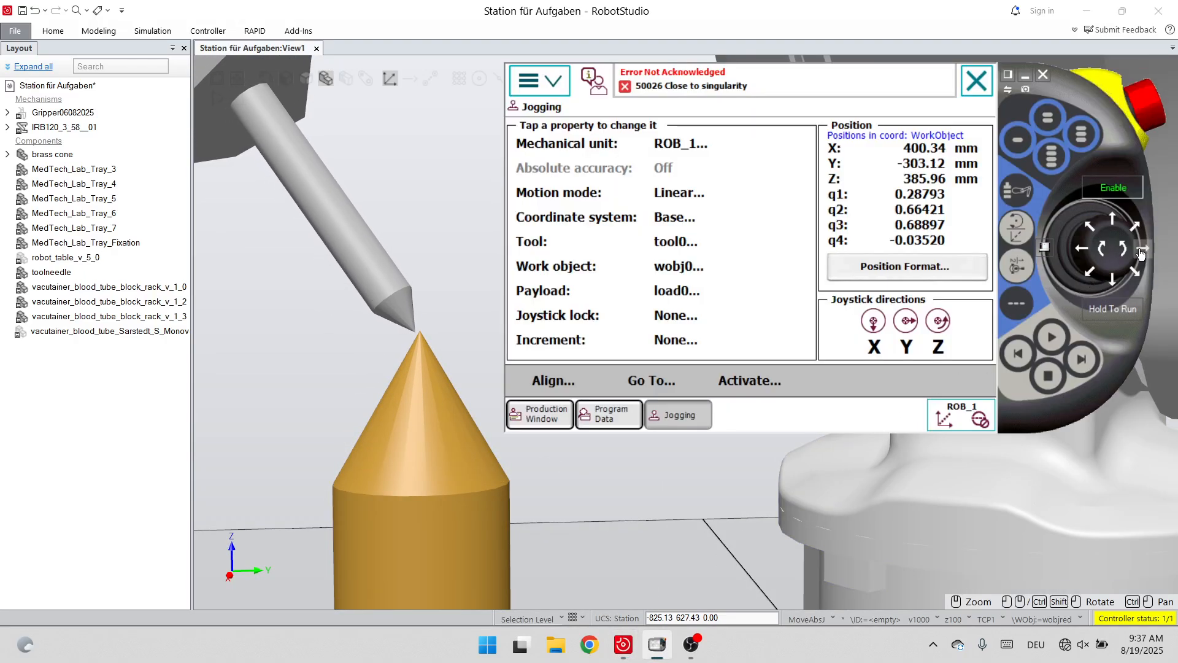
{"action": "left_click", "coordinate": [1140, 253]}
{"action": "left_click", "coordinate": [1140, 253]}
{"action": "left_click", "coordinate": [1141, 253]}
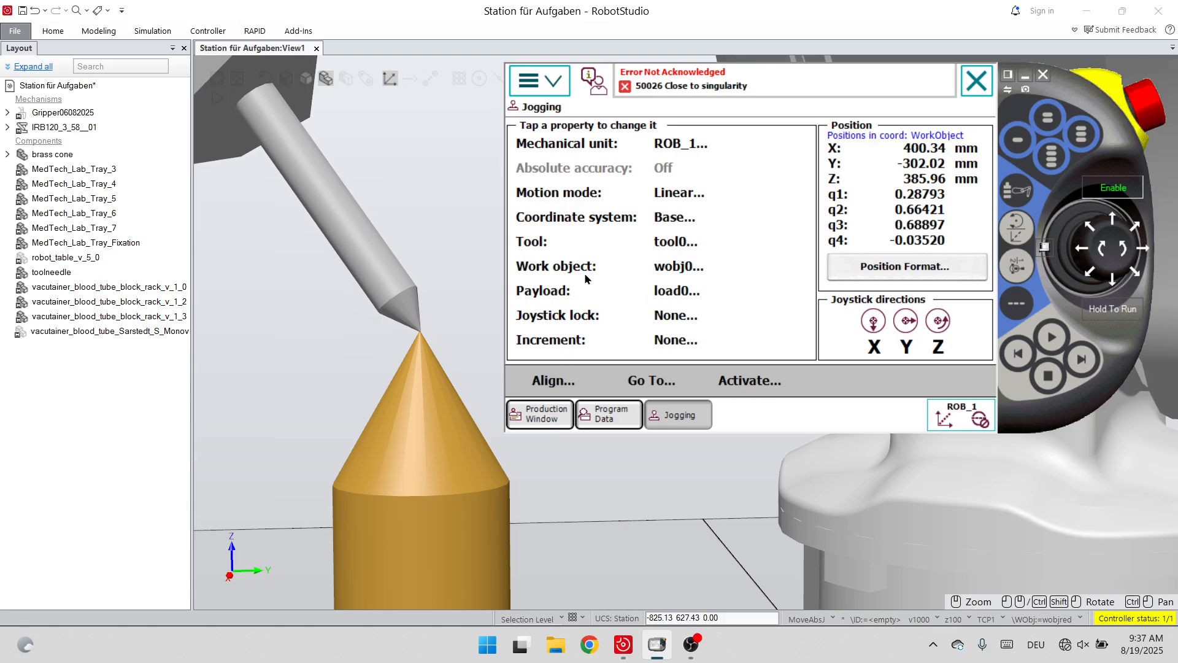
Examine from several angles and up close whether the reoriented needle's tip meets the brass cone's tip.
{"action": "scroll", "coordinate": [411, 339], "scroll_direction": "up", "scroll_amount": 2}
{"action": "left_click_drag", "start_coordinate": [457, 337], "coordinate": [468, 331], "text": "ctrl+shift"}
{"action": "scroll", "coordinate": [468, 257], "scroll_direction": "down", "scroll_amount": 5}
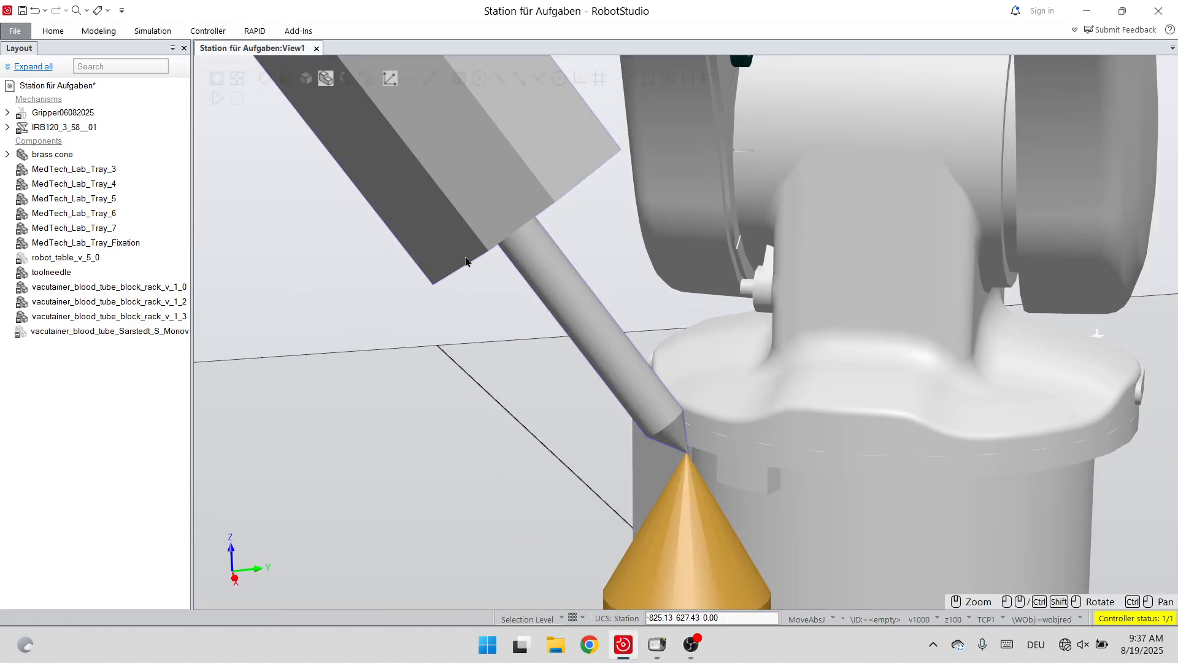
{"action": "scroll", "coordinate": [675, 430], "scroll_direction": "up", "scroll_amount": 4}
{"action": "scroll", "coordinate": [594, 476], "scroll_direction": "down", "scroll_amount": 5}
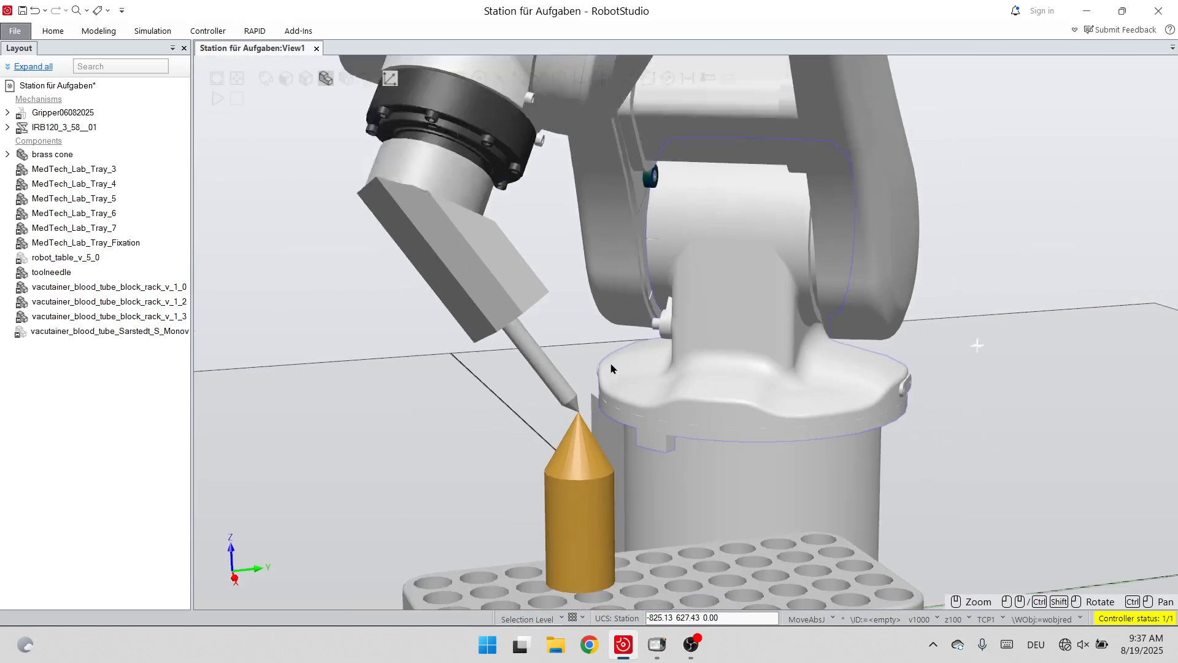
{"action": "scroll", "coordinate": [607, 376], "scroll_direction": "up", "scroll_amount": 3}
{"action": "scroll", "coordinate": [607, 376], "scroll_direction": "up", "scroll_amount": 3}
{"action": "scroll", "coordinate": [521, 359], "scroll_direction": "down", "scroll_amount": 5}
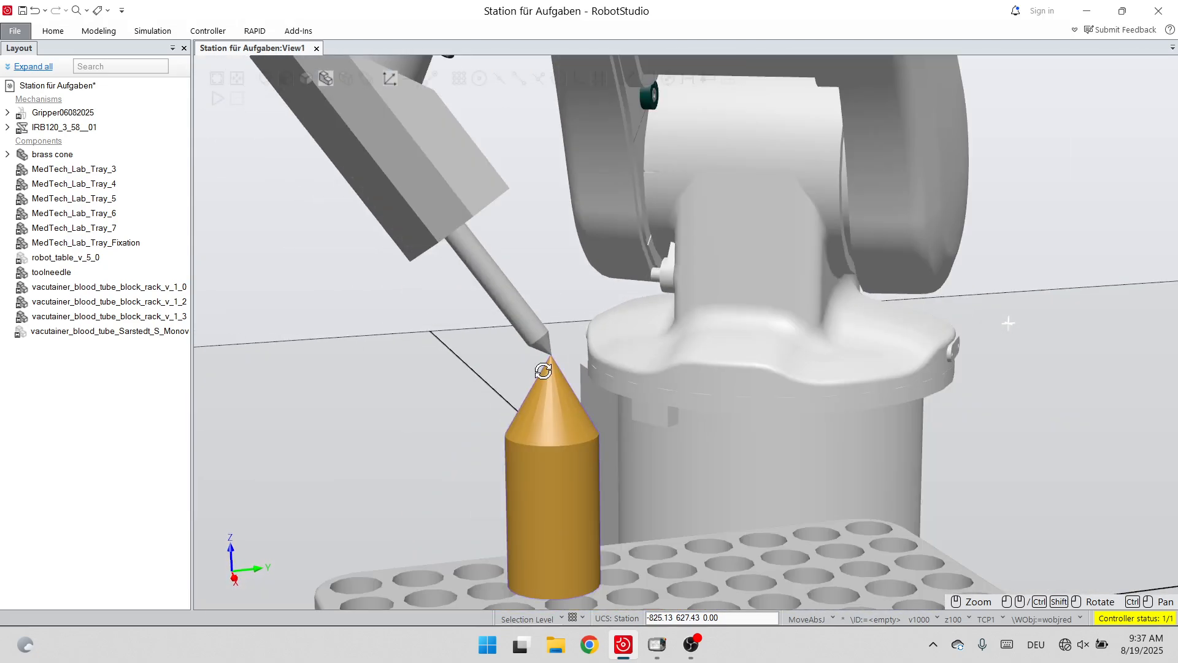
{"action": "scroll", "coordinate": [552, 365], "scroll_direction": "up", "scroll_amount": 4}
{"action": "scroll", "coordinate": [568, 362], "scroll_direction": "down", "scroll_amount": 5}
{"action": "scroll", "coordinate": [602, 301], "scroll_direction": "up", "scroll_amount": 6}
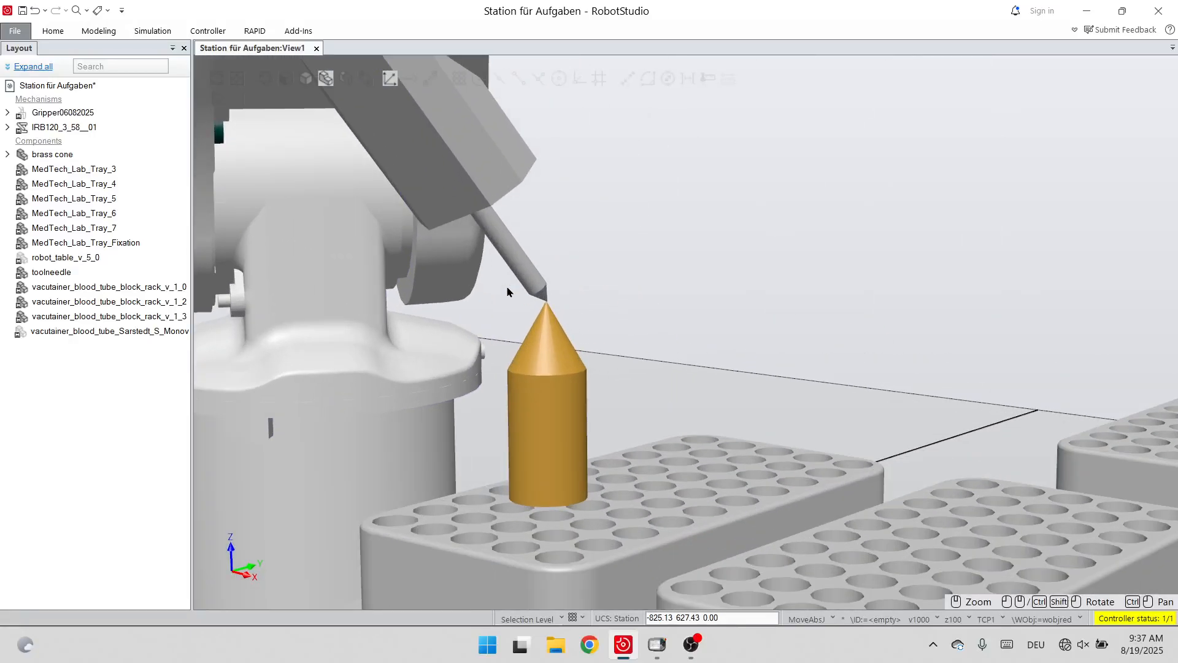
{"action": "scroll", "coordinate": [495, 322], "scroll_direction": "up", "scroll_amount": 3}
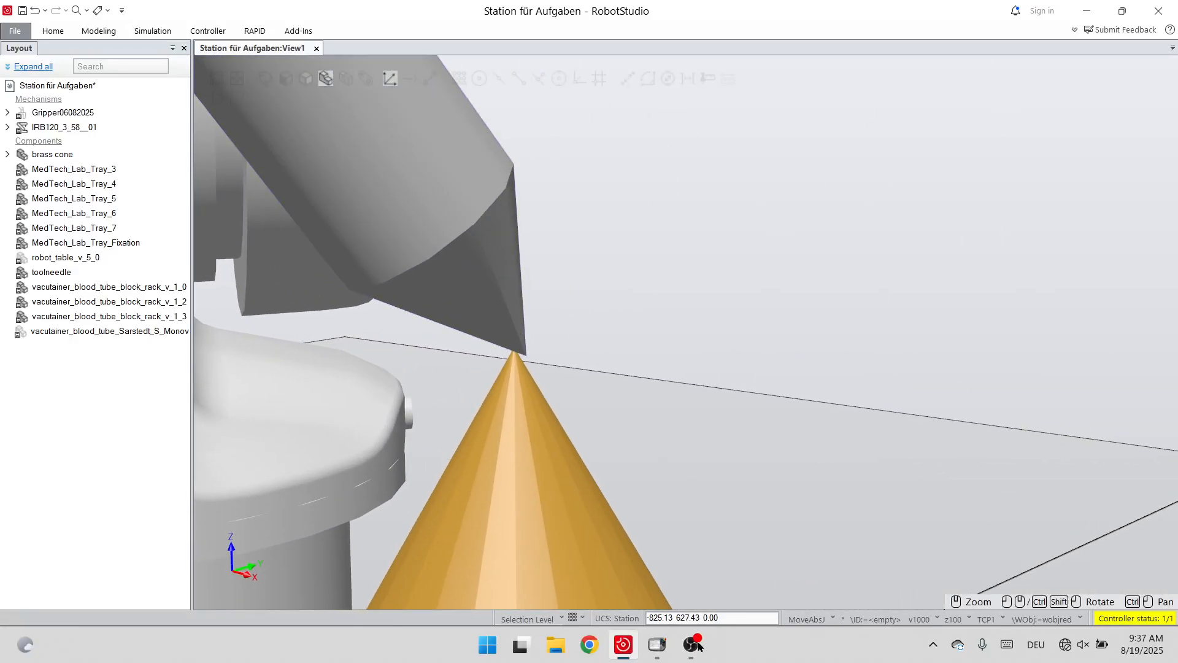
{"action": "left_click_drag", "start_coordinate": [602, 444], "coordinate": [638, 426], "text": "ctrl+shift"}
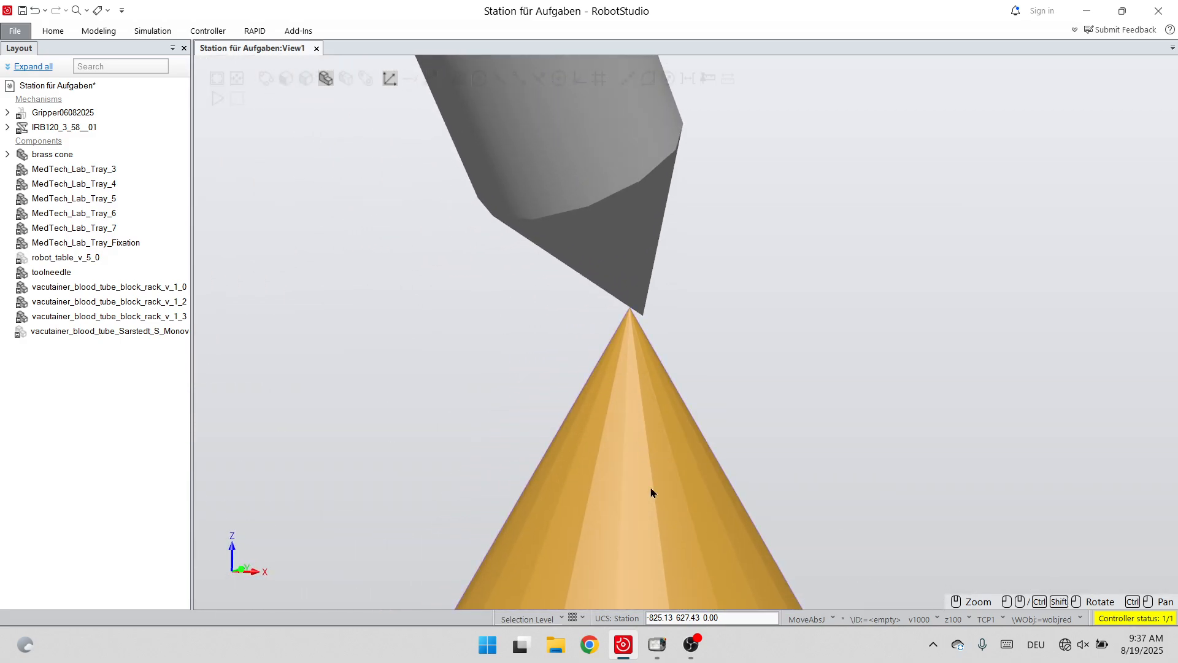
Fine-jog the needle onto the cone's tip in X and Z, to about X 399.8 mm and Z 386.3 mm.
{"action": "left_click", "coordinate": [672, 655]}
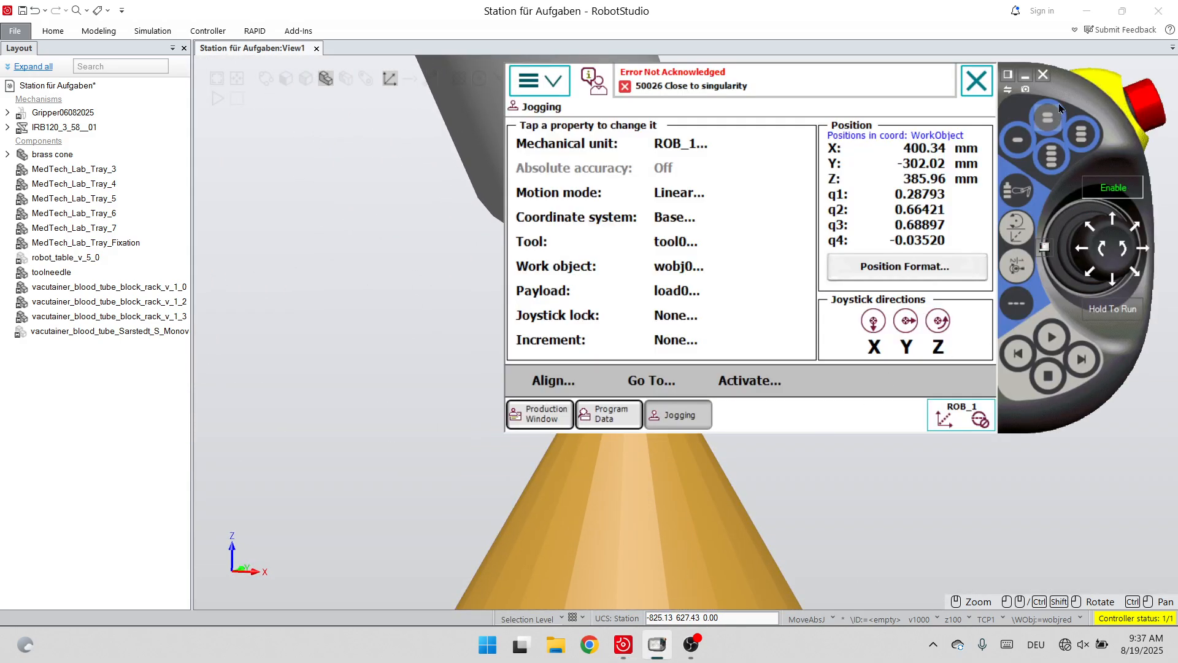
{"action": "left_click_drag", "start_coordinate": [1058, 103], "coordinate": [1127, 129]}
{"action": "scroll", "coordinate": [548, 256], "scroll_direction": "up", "scroll_amount": 2}
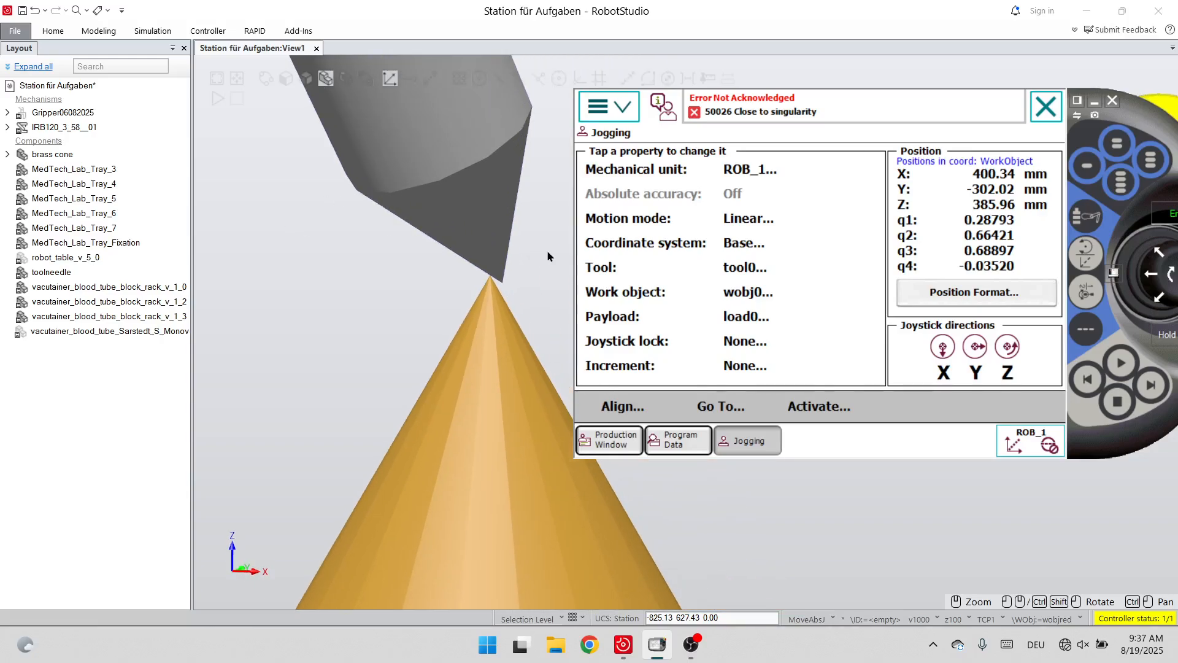
{"action": "scroll", "coordinate": [548, 257], "scroll_direction": "up", "scroll_amount": 2}
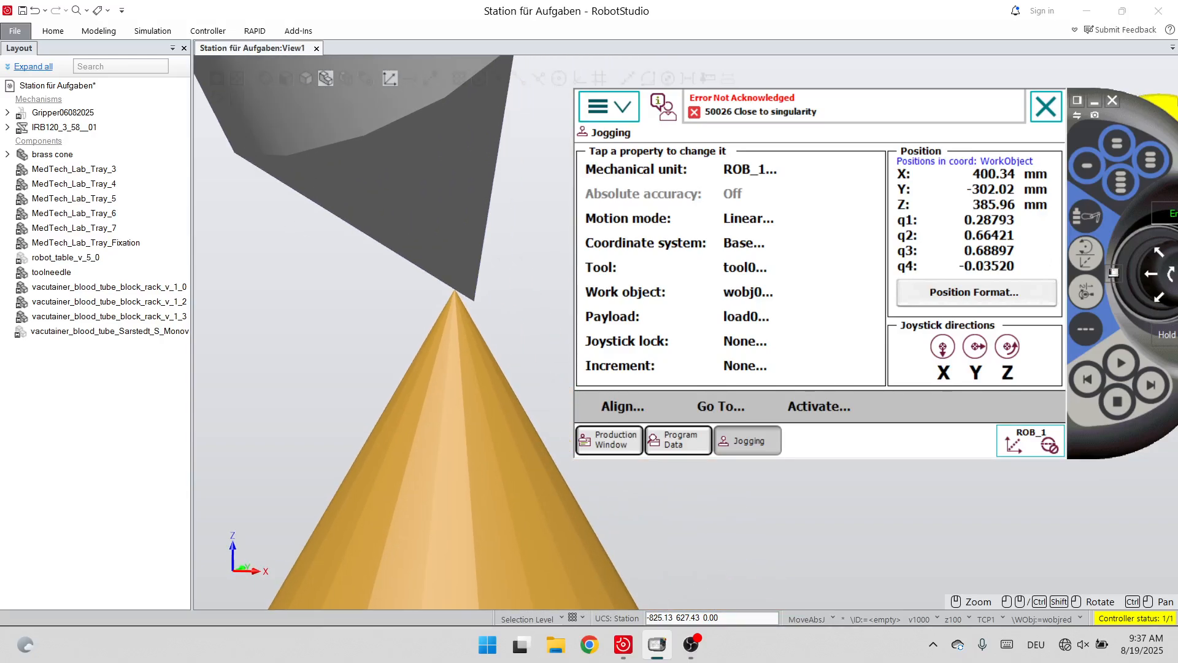
{"action": "left_click_drag", "start_coordinate": [1163, 109], "coordinate": [1113, 83]}
{"action": "mouse_move", "coordinate": [1142, 250]}
{"action": "left_mouse_down"}
{"action": "mouse_move", "coordinate": [1133, 218]}
{"action": "mouse_move", "coordinate": [1135, 241]}
{"action": "mouse_move", "coordinate": [1134, 229]}
{"action": "left_mouse_up"}
{"action": "left_click_drag", "start_coordinate": [1127, 275], "coordinate": [1134, 287]}
{"action": "scroll", "coordinate": [355, 357], "scroll_direction": "down", "scroll_amount": 3}
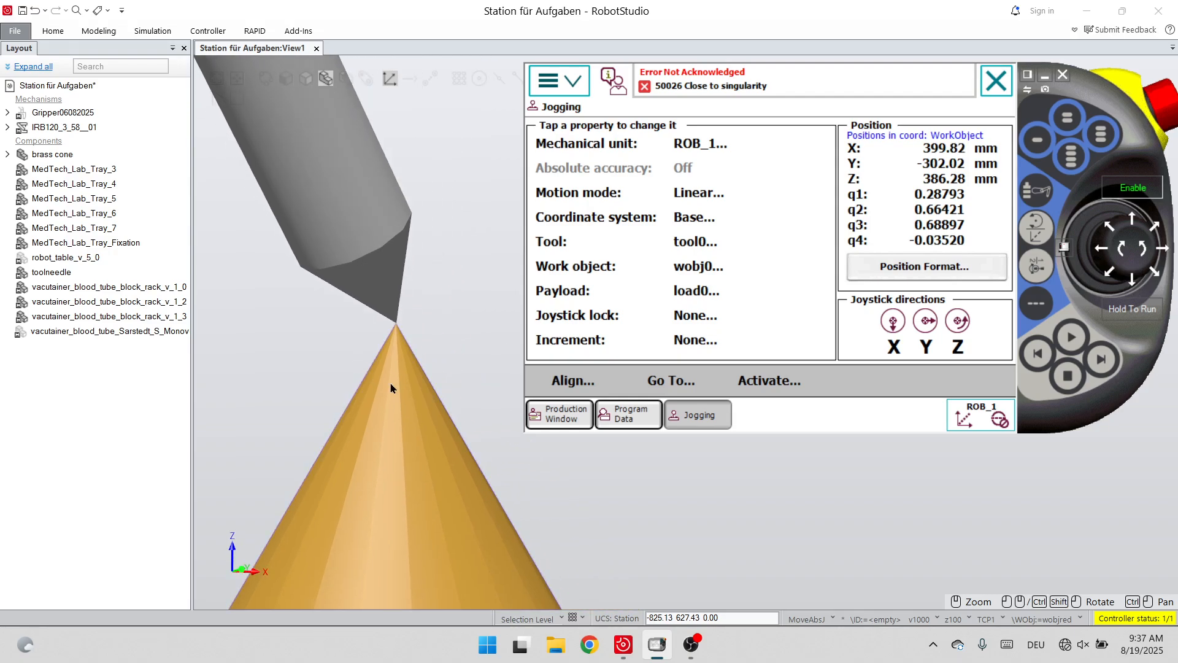
Check the tip contact along the X axis and record the current robot position as Point 2 of the toolneedle definition.
{"action": "scroll", "coordinate": [392, 386], "scroll_direction": "down", "scroll_amount": 2}
{"action": "left_click_drag", "start_coordinate": [422, 372], "coordinate": [318, 366], "text": "ctrl+shift"}
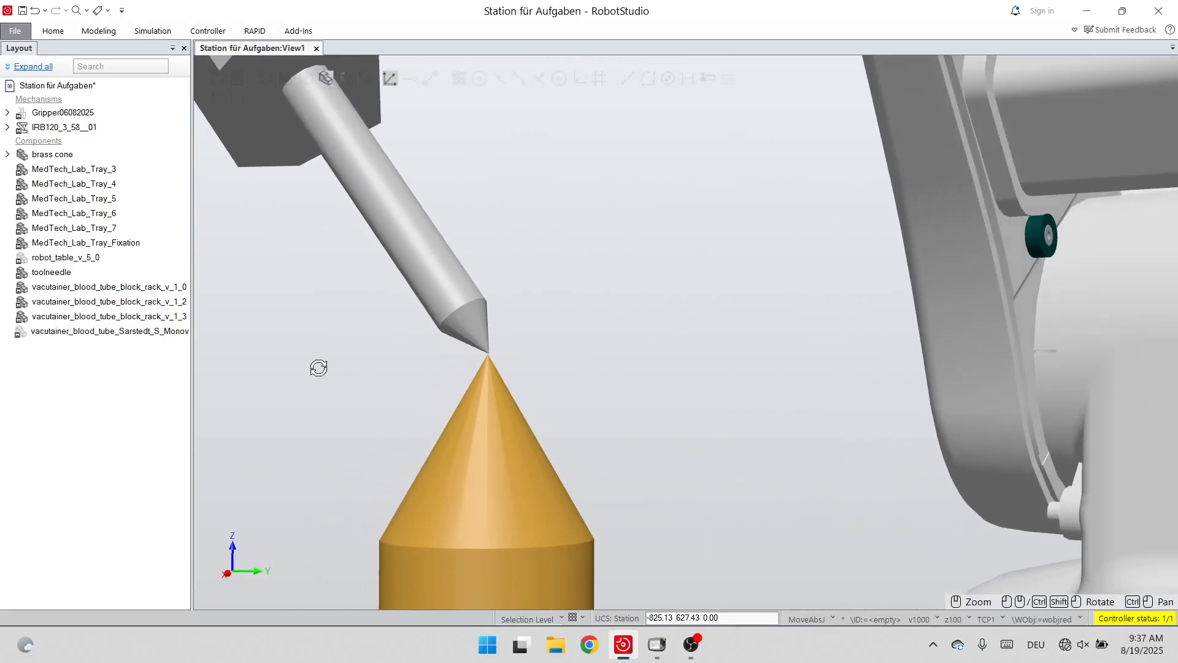
{"action": "scroll", "coordinate": [537, 354], "scroll_direction": "up", "scroll_amount": 5}
{"action": "left_click_drag", "start_coordinate": [540, 354], "coordinate": [570, 379], "text": "ctrl+shift"}
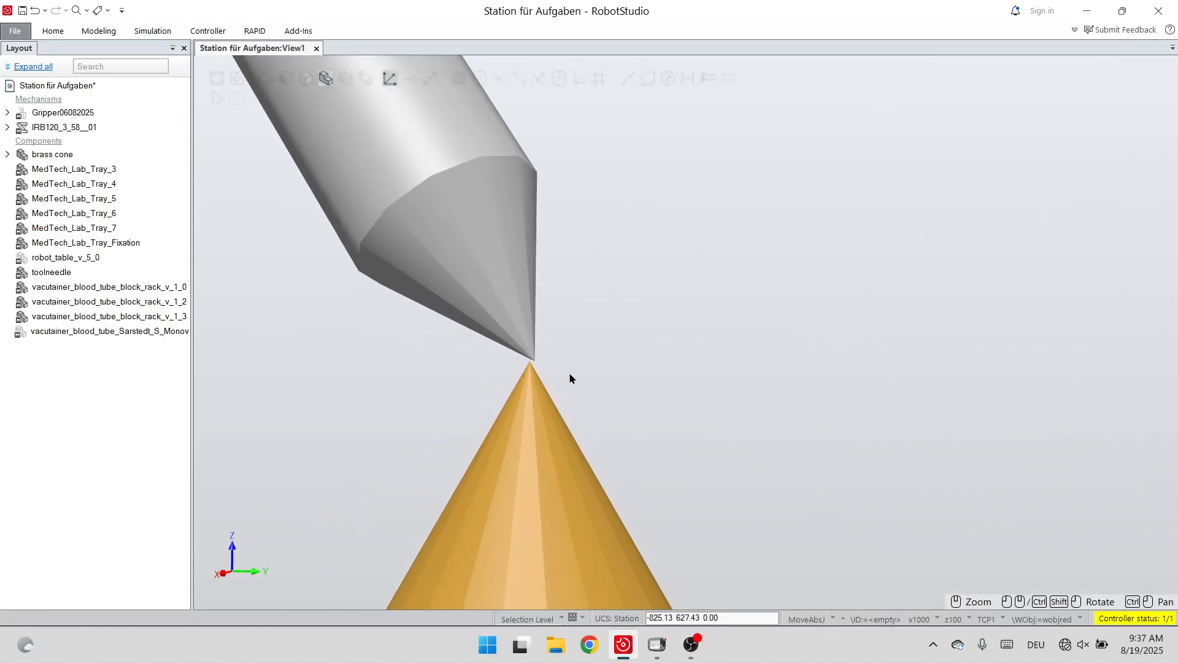
{"action": "left_click", "coordinate": [657, 644]}
{"action": "left_click", "coordinate": [630, 420]}
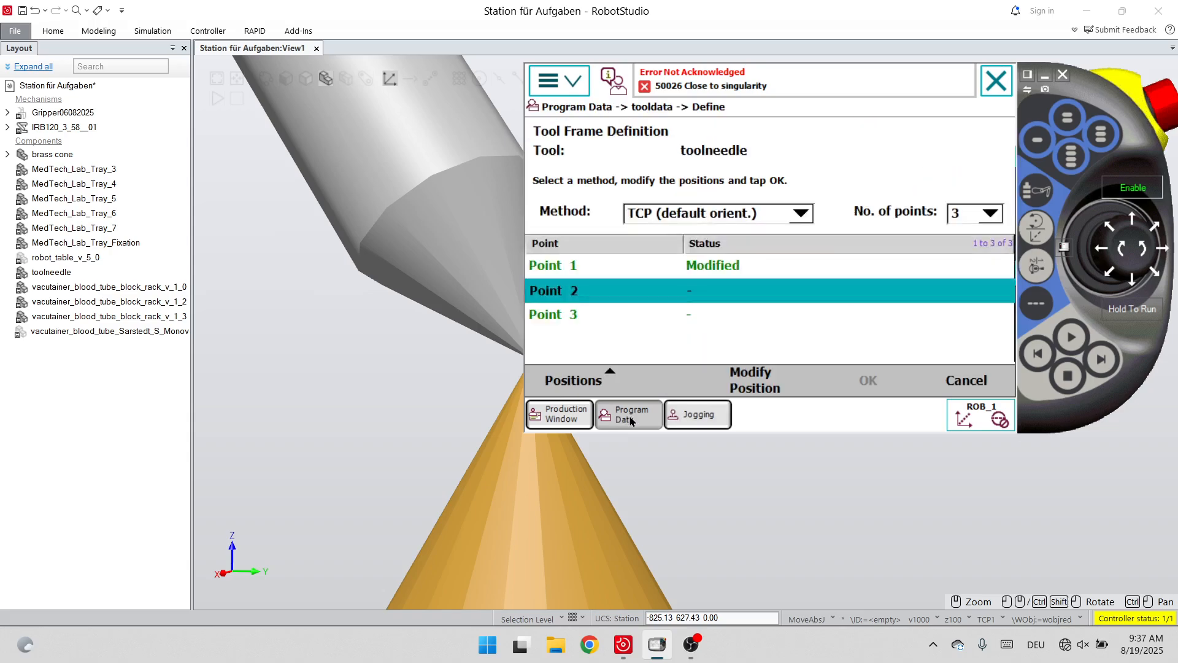
{"action": "left_click", "coordinate": [746, 379]}
Jog the needle straight up off the cone in linear mode to about Z 482.5 mm.
{"action": "scroll", "coordinate": [227, 411], "scroll_direction": "down", "scroll_amount": 4}
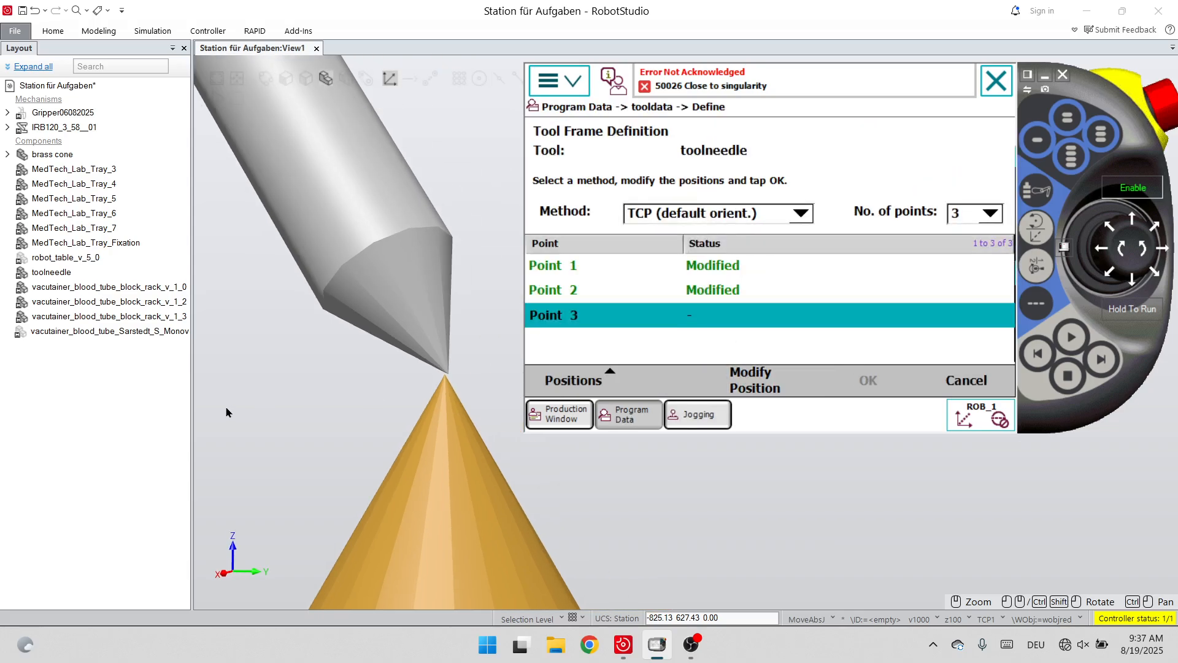
{"action": "scroll", "coordinate": [518, 425], "scroll_direction": "down", "scroll_amount": 2}
{"action": "scroll", "coordinate": [519, 424], "scroll_direction": "down", "scroll_amount": 3}
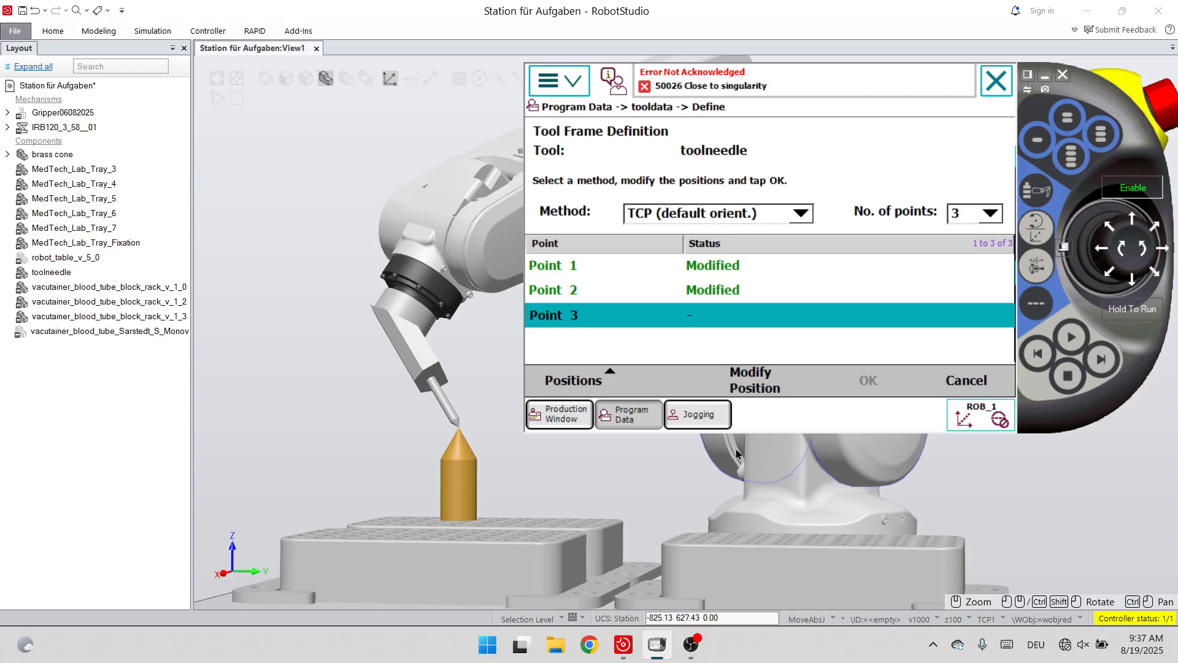
{"action": "left_click", "coordinate": [697, 414]}
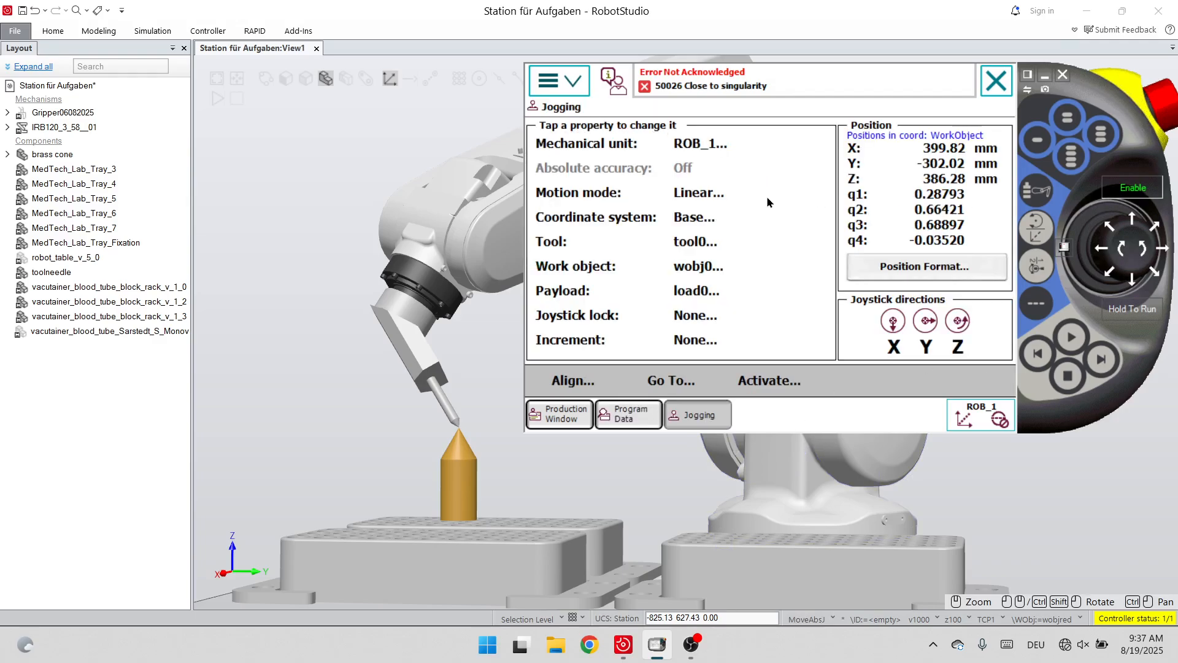
{"action": "left_click_drag", "start_coordinate": [1146, 248], "coordinate": [1146, 249]}
{"action": "scroll", "coordinate": [396, 438], "scroll_direction": "down", "scroll_amount": 2}
{"action": "scroll", "coordinate": [396, 433], "scroll_direction": "down", "scroll_amount": 4}
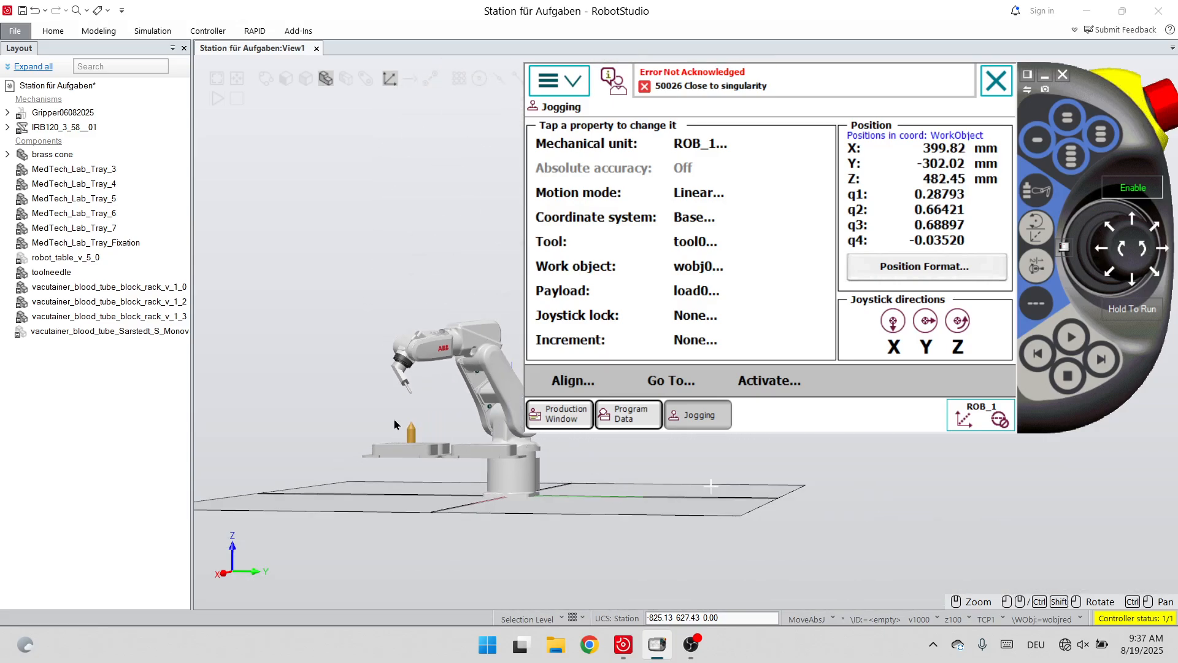
{"action": "left_click_drag", "start_coordinate": [396, 422], "coordinate": [443, 433], "text": "ctrl+shift"}
{"action": "left_click", "coordinate": [670, 642]}
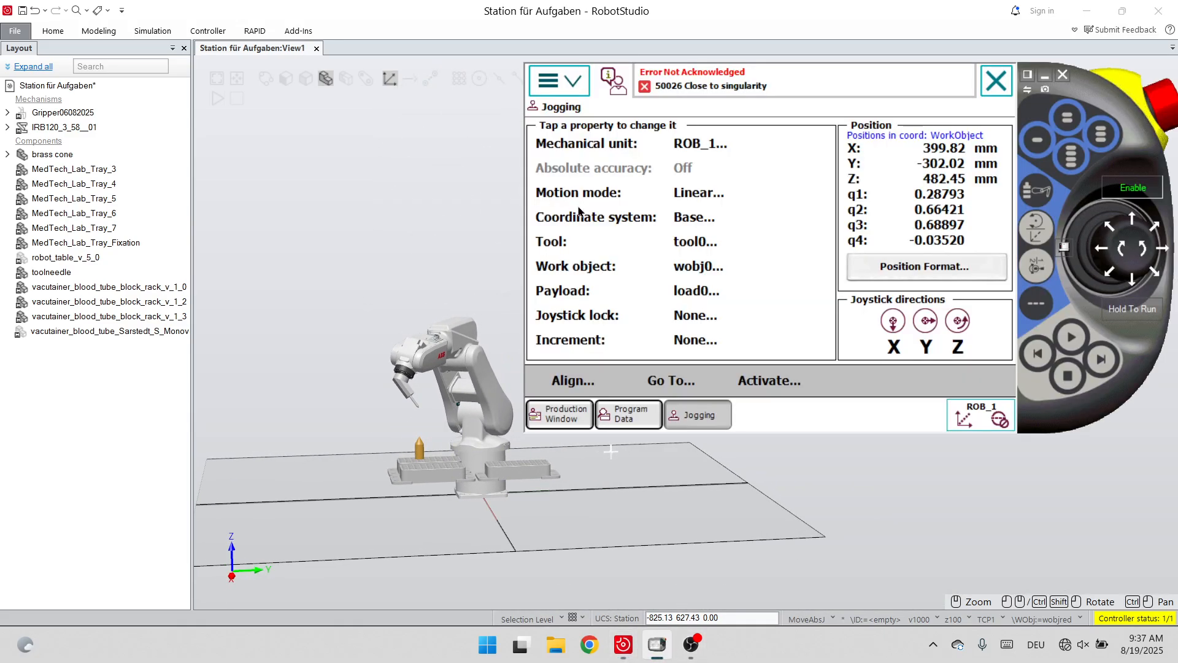
{"action": "left_click", "coordinate": [691, 193]}
{"action": "left_click", "coordinate": [682, 305]}
{"action": "left_click", "coordinate": [868, 380]}
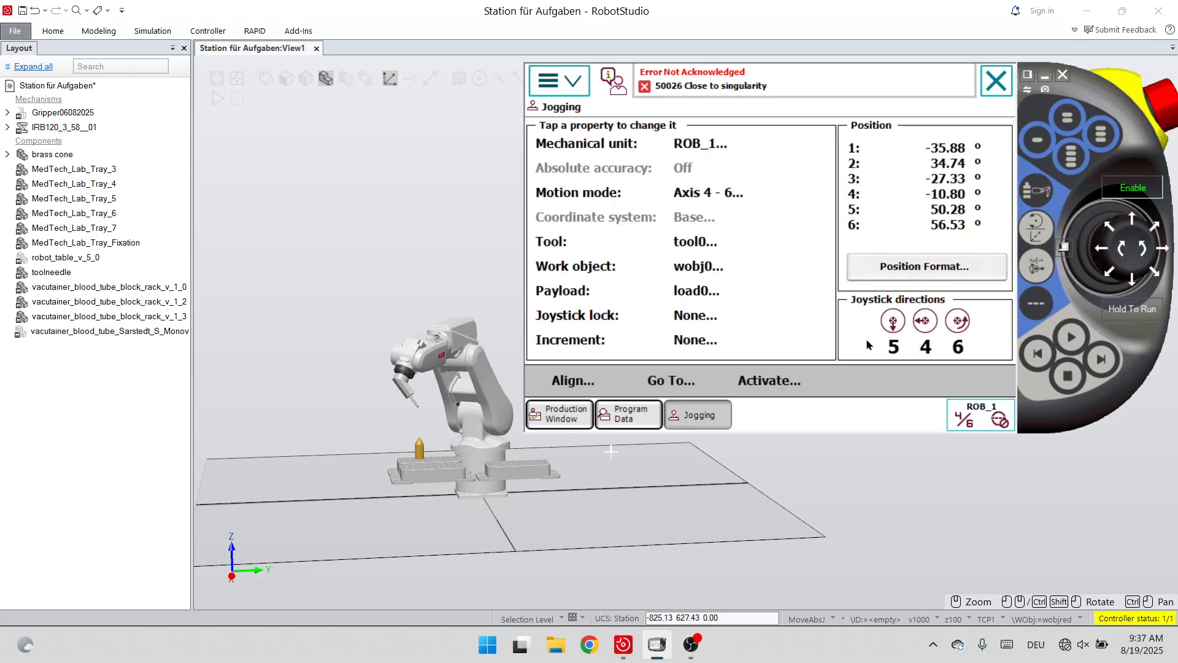
In Axis 1 - 3 motion mode, jog axis 2 to about 27.1° and axis 1 to about -24.4°.
{"action": "left_click", "coordinate": [745, 195]}
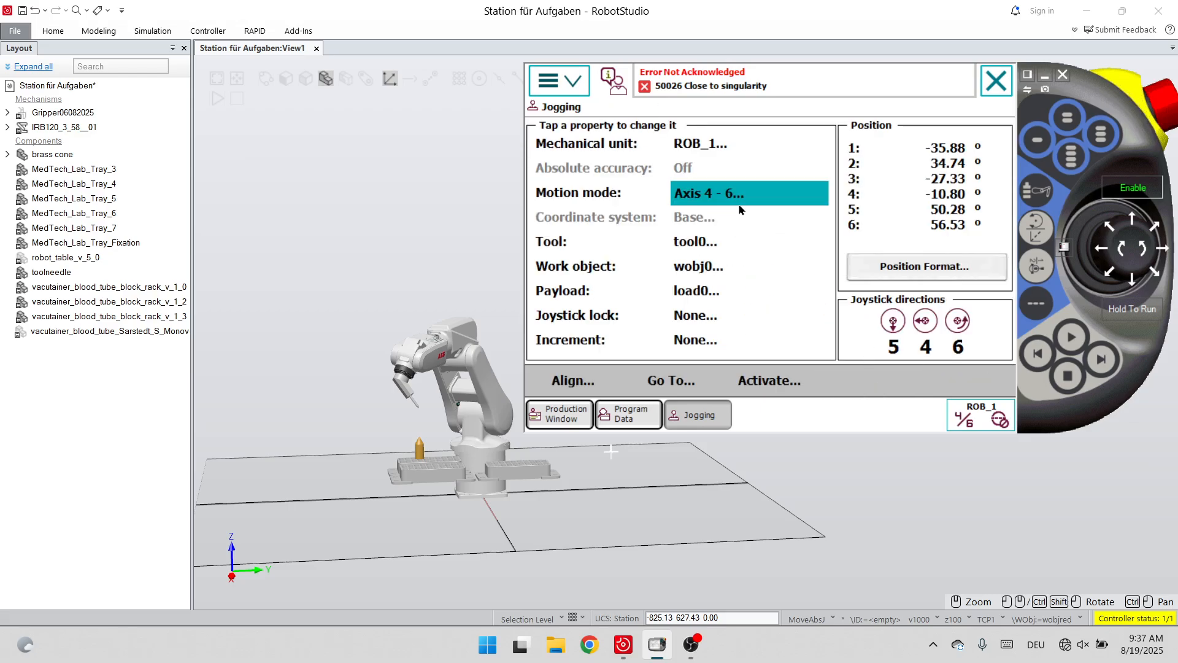
{"action": "left_click", "coordinate": [579, 284]}
{"action": "left_click", "coordinate": [866, 377]}
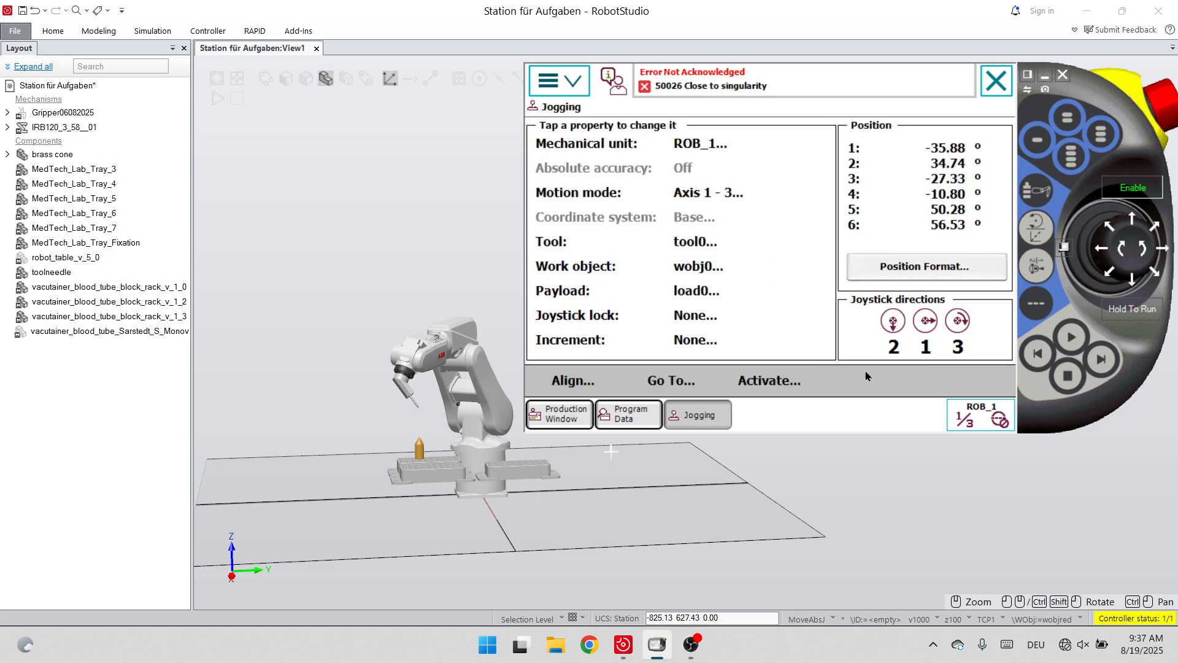
{"action": "left_click", "coordinate": [1133, 217]}
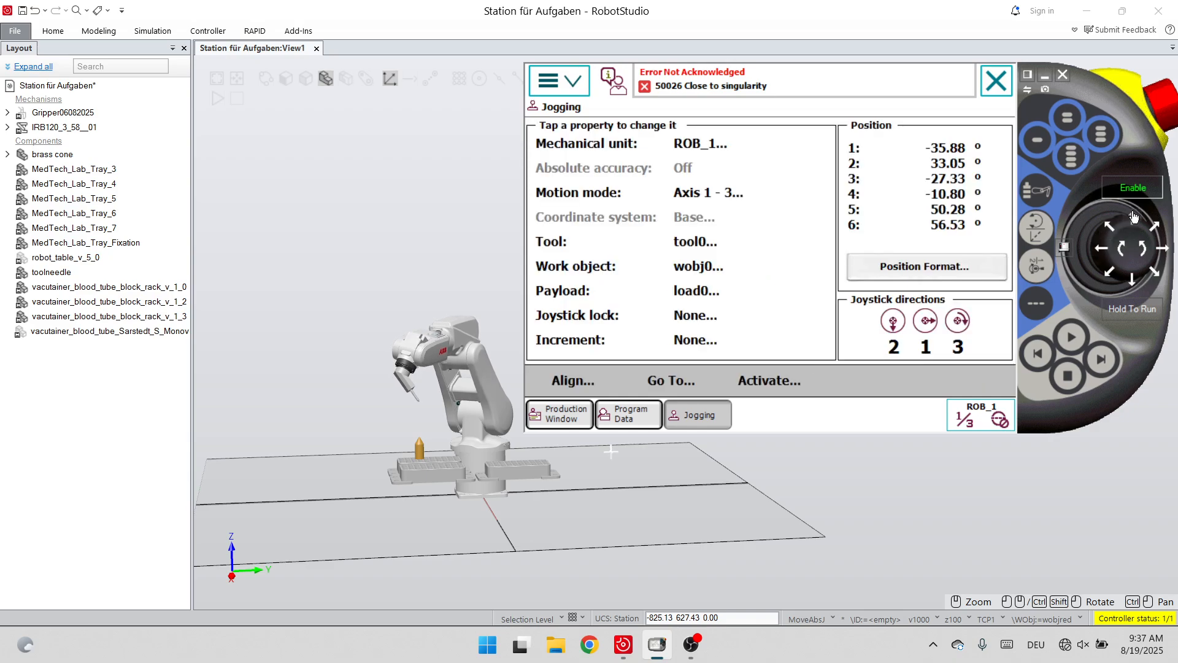
{"action": "left_click_drag", "start_coordinate": [1158, 245], "coordinate": [1159, 246]}
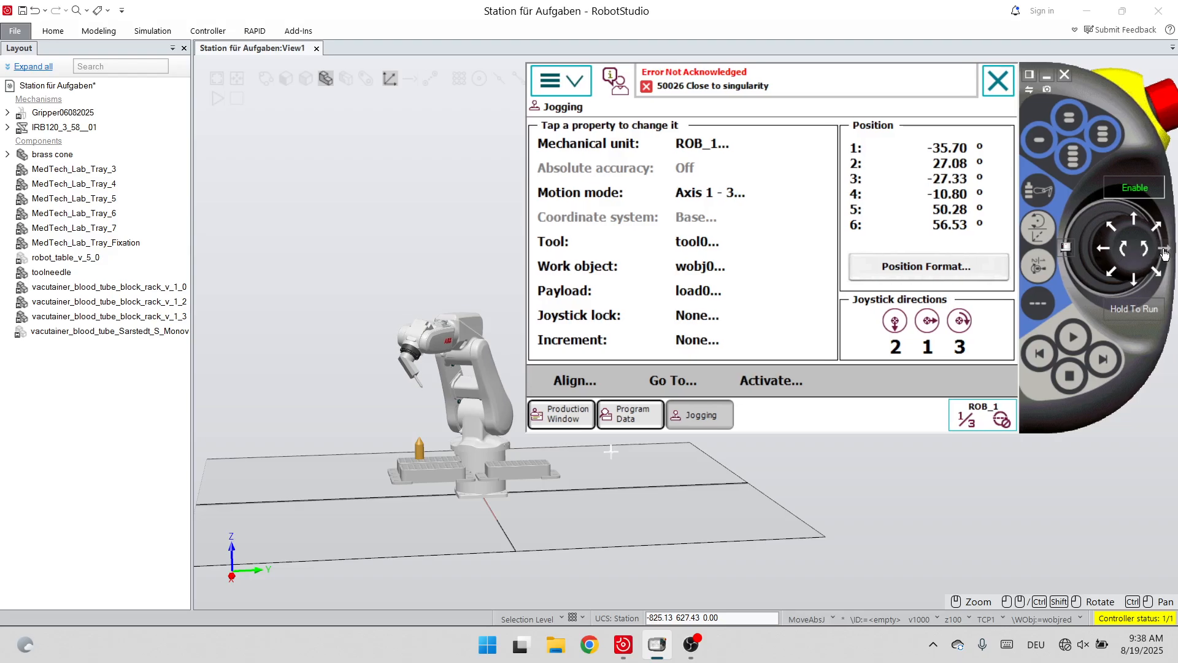
{"action": "left_click", "coordinate": [1163, 253]}
In Axis 4 - 6 motion mode, reorient the needle by jogging axis 4 to about 6.4° and axis 6 to about -61.4°.
{"action": "left_click", "coordinate": [736, 194]}
{"action": "left_click", "coordinate": [687, 282]}
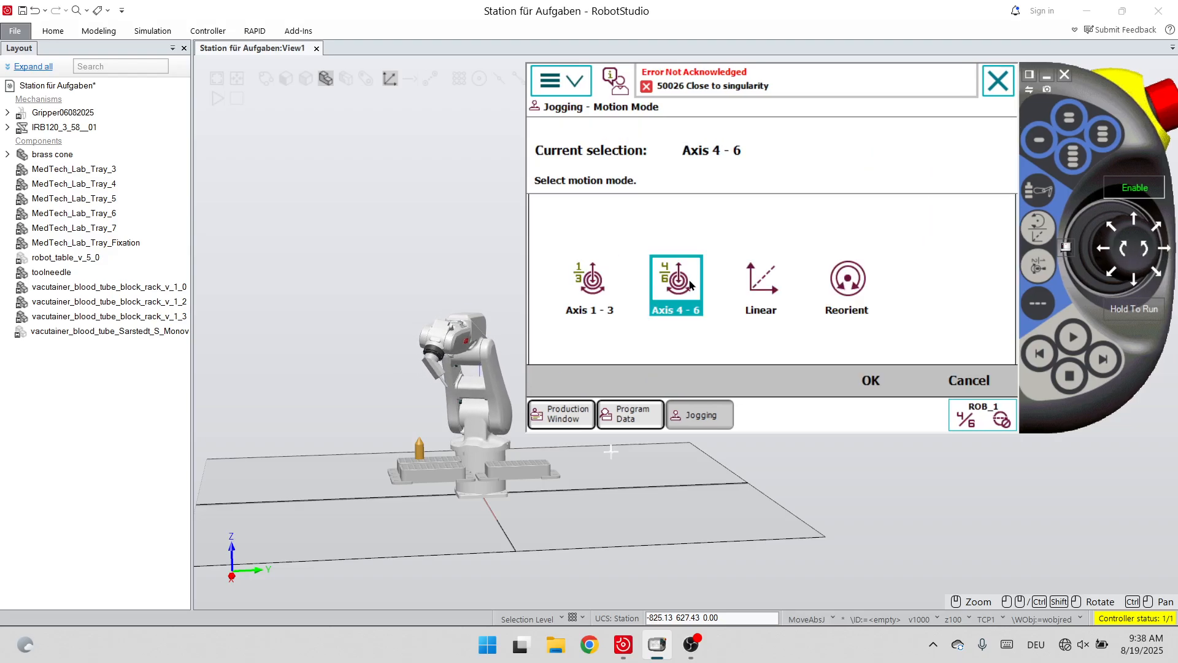
{"action": "left_click", "coordinate": [871, 380]}
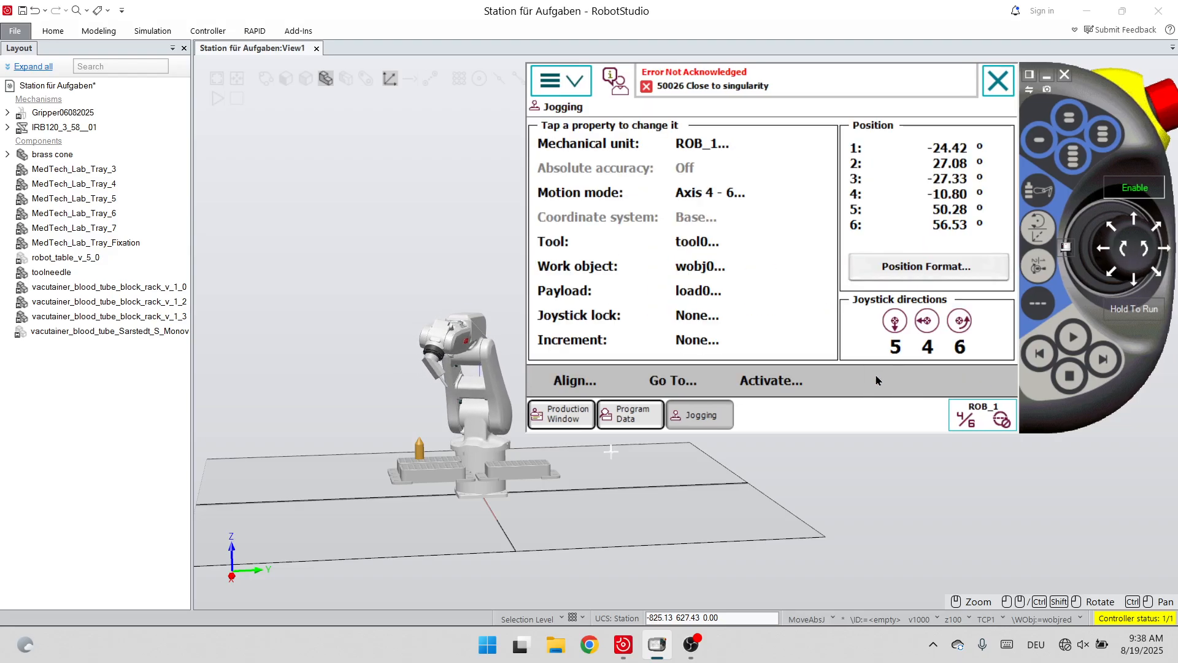
{"action": "left_click", "coordinate": [1097, 256]}
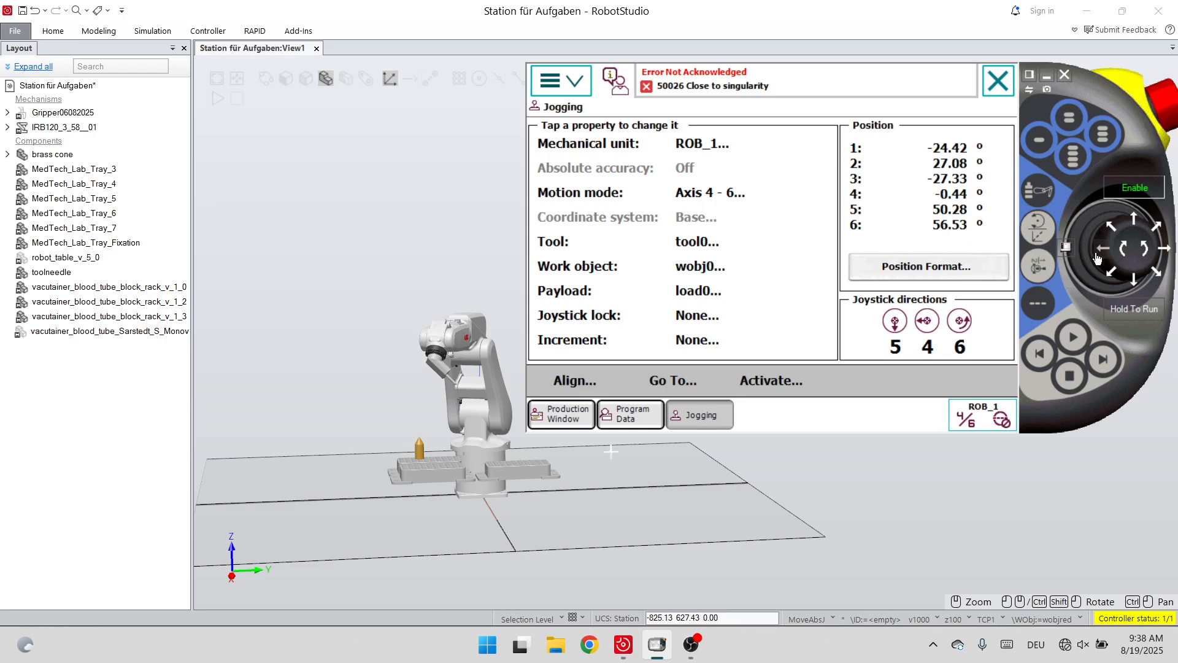
{"action": "left_click", "coordinate": [1097, 255]}
{"action": "scroll", "coordinate": [463, 350], "scroll_direction": "up", "scroll_amount": 5}
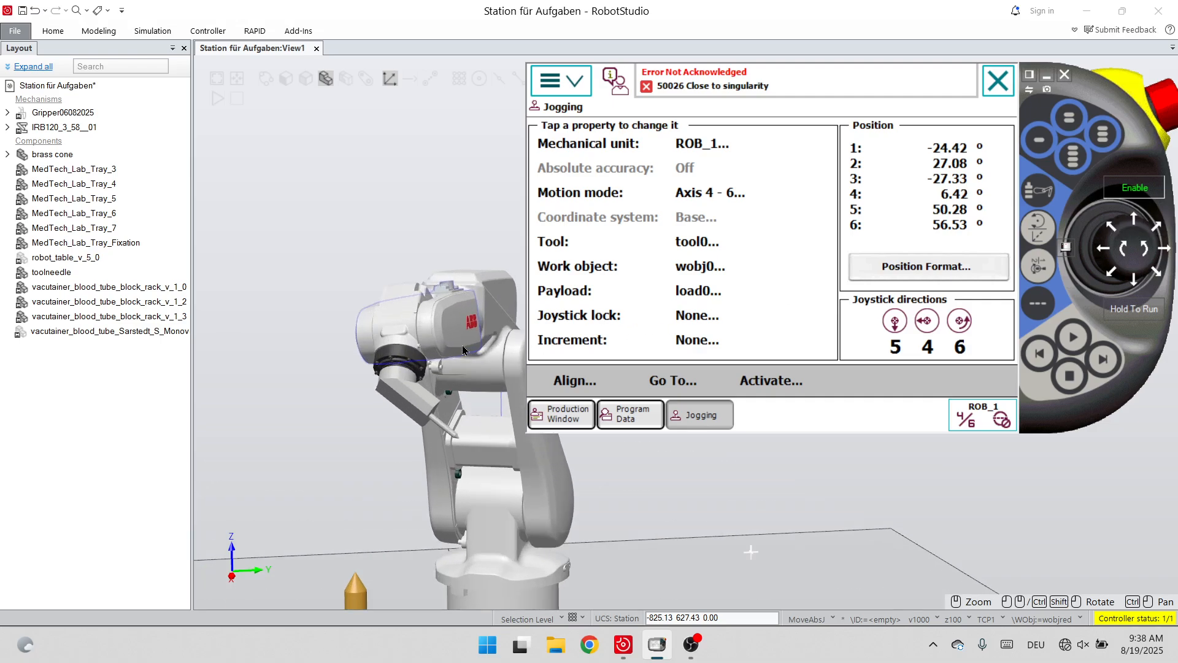
{"action": "left_click", "coordinate": [1124, 253]}
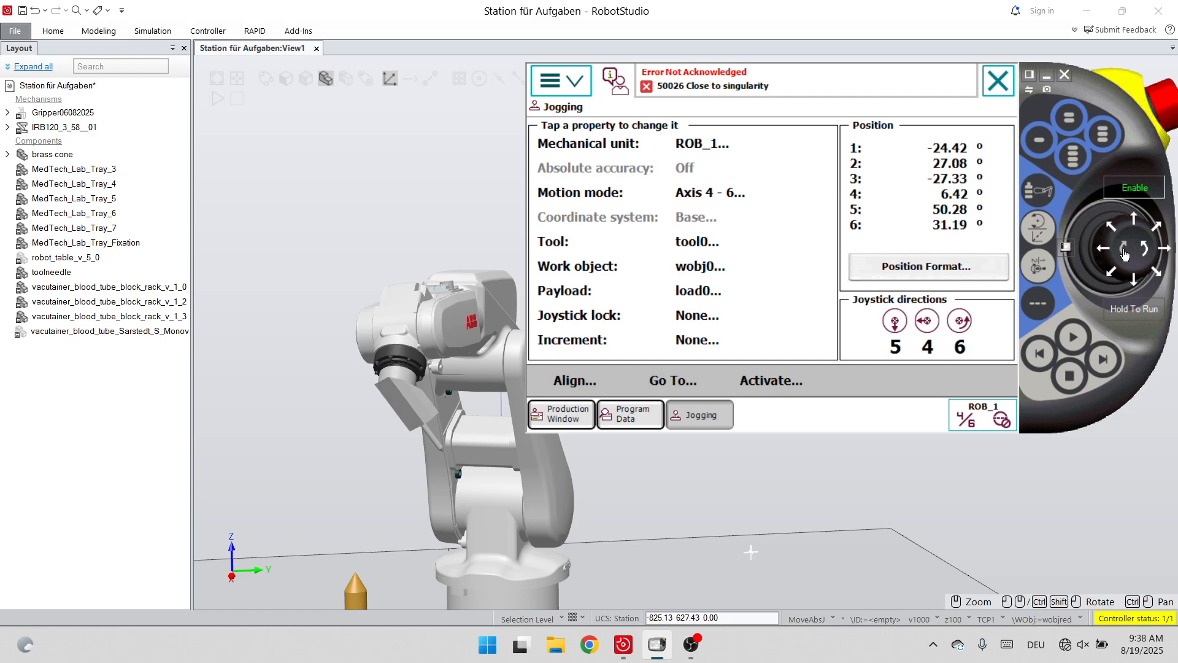
{"action": "left_click_drag", "start_coordinate": [1124, 253], "coordinate": [1124, 253]}
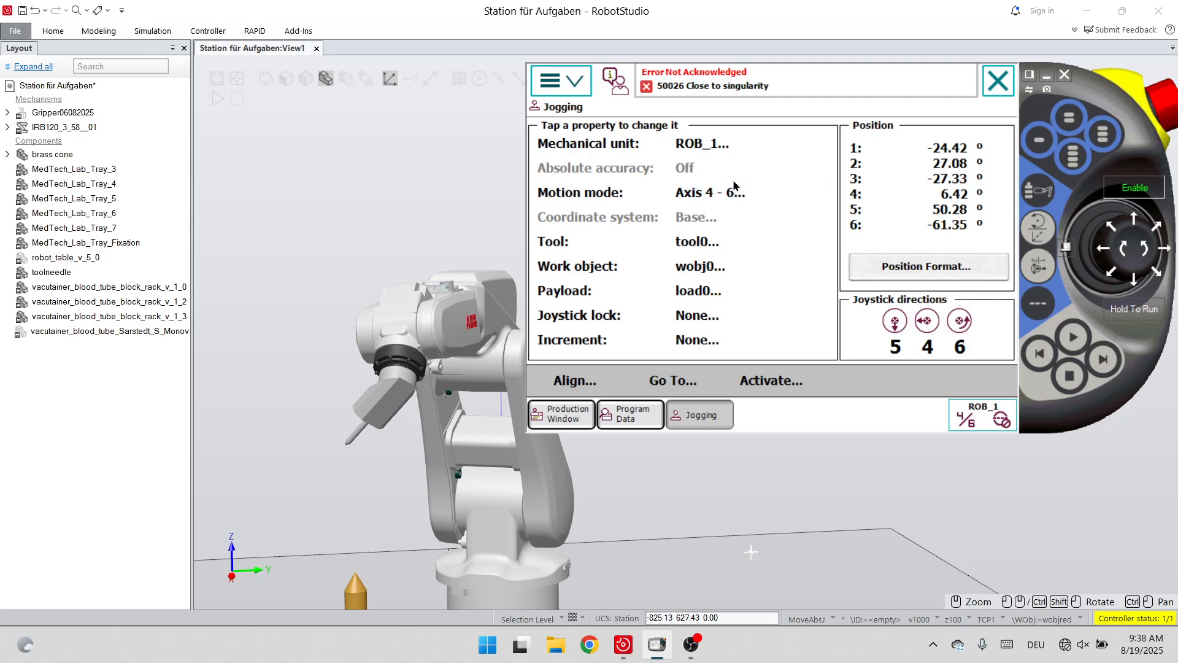
In Linear motion mode, jog the reoriented needle down above the cone to about Y -178.4 mm and Z 390.6 mm.
{"action": "left_click", "coordinate": [716, 197]}
{"action": "left_click", "coordinate": [760, 347]}
{"action": "left_click", "coordinate": [869, 376]}
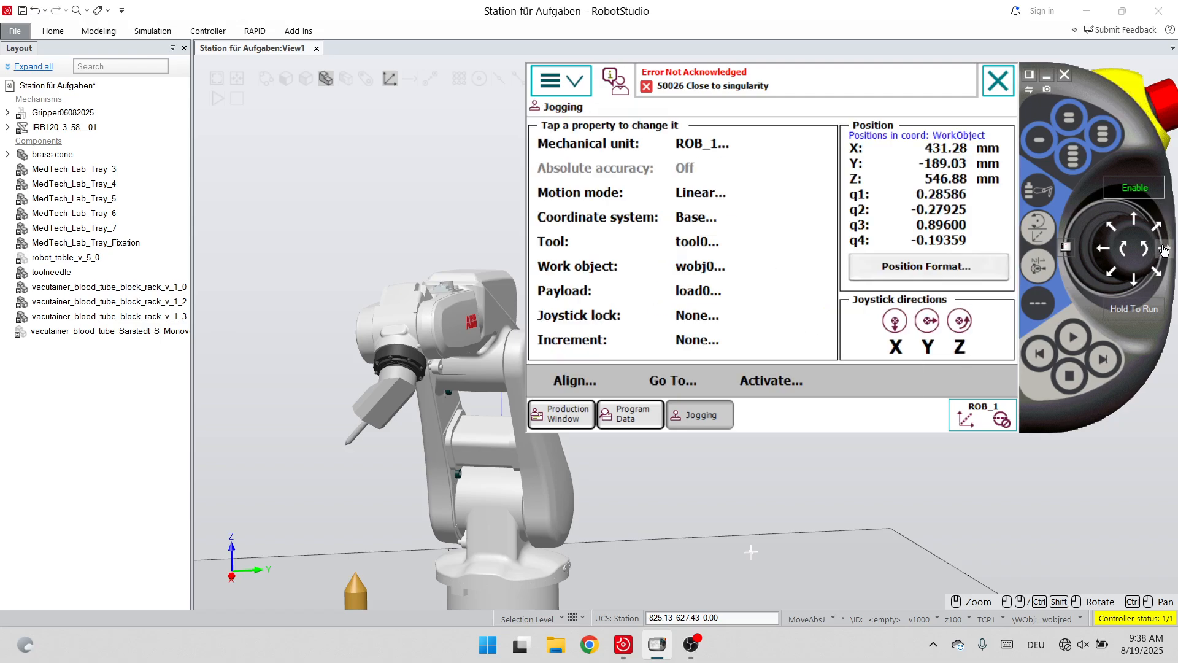
{"action": "left_click_drag", "start_coordinate": [1130, 251], "coordinate": [1165, 255]}
{"action": "scroll", "coordinate": [351, 516], "scroll_direction": "up", "scroll_amount": 2}
{"action": "scroll", "coordinate": [351, 516], "scroll_direction": "down", "scroll_amount": 4}
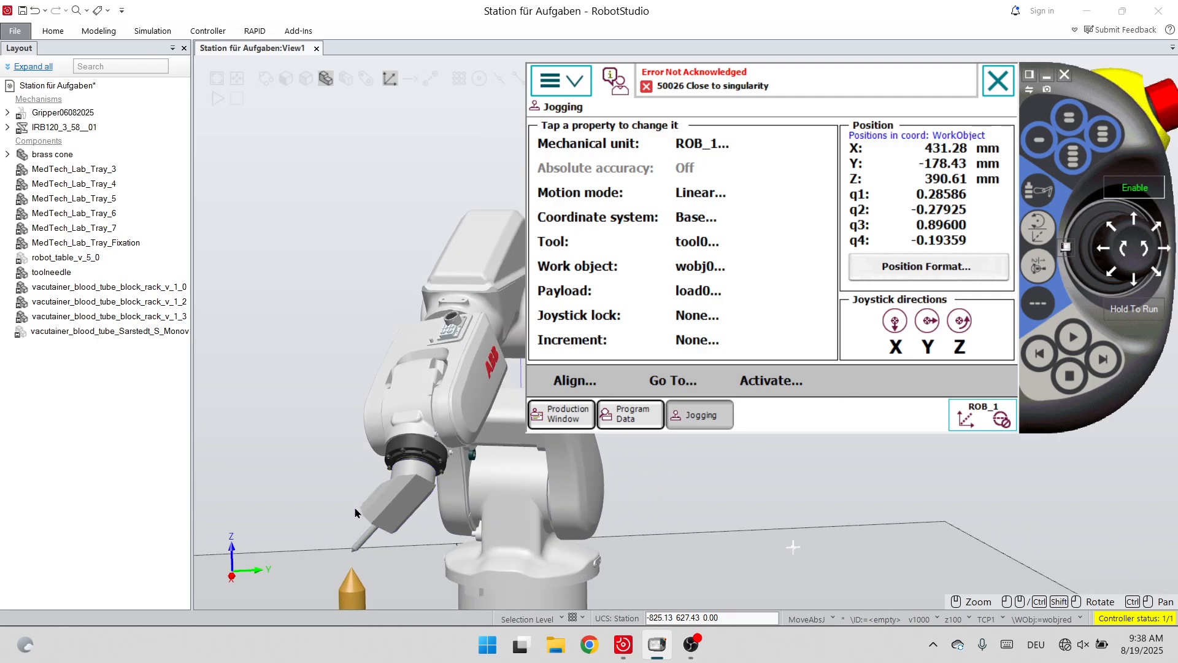
Fine-jog the needle down to the height of the cone's tip, to about Y -178.5 mm and Z 375.5 mm.
{"action": "scroll", "coordinate": [326, 510], "scroll_direction": "up", "scroll_amount": 6}
{"action": "scroll", "coordinate": [367, 305], "scroll_direction": "up", "scroll_amount": 2}
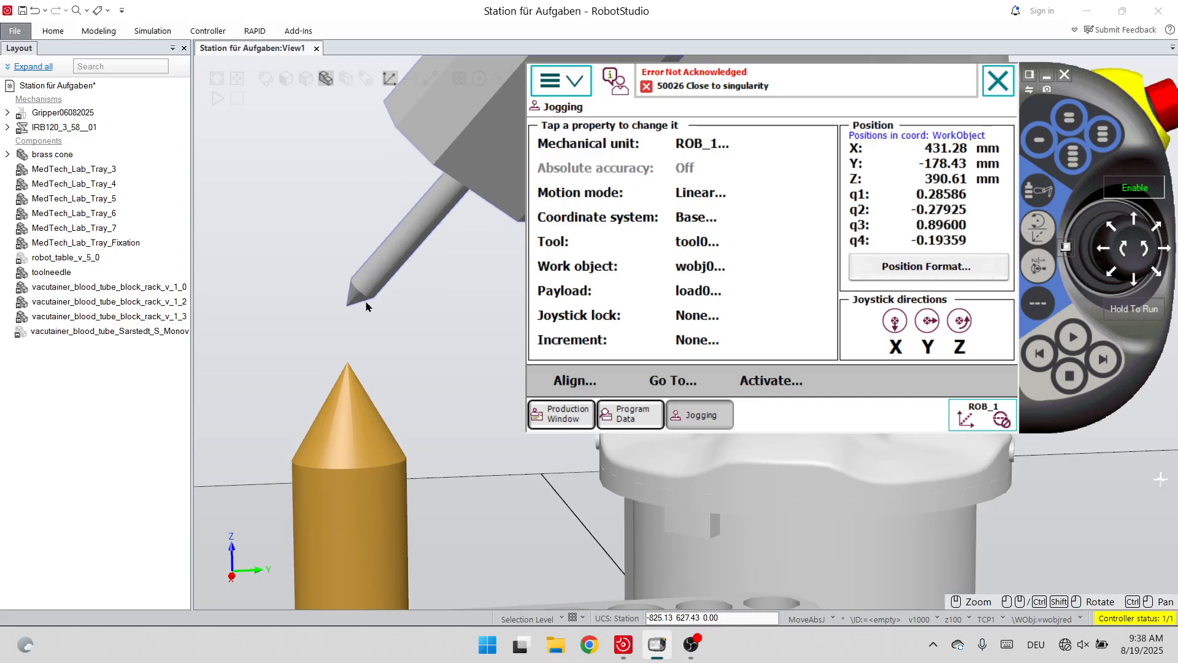
{"action": "left_click_drag", "start_coordinate": [1161, 250], "coordinate": [1143, 247]}
{"action": "left_click", "coordinate": [1125, 248]}
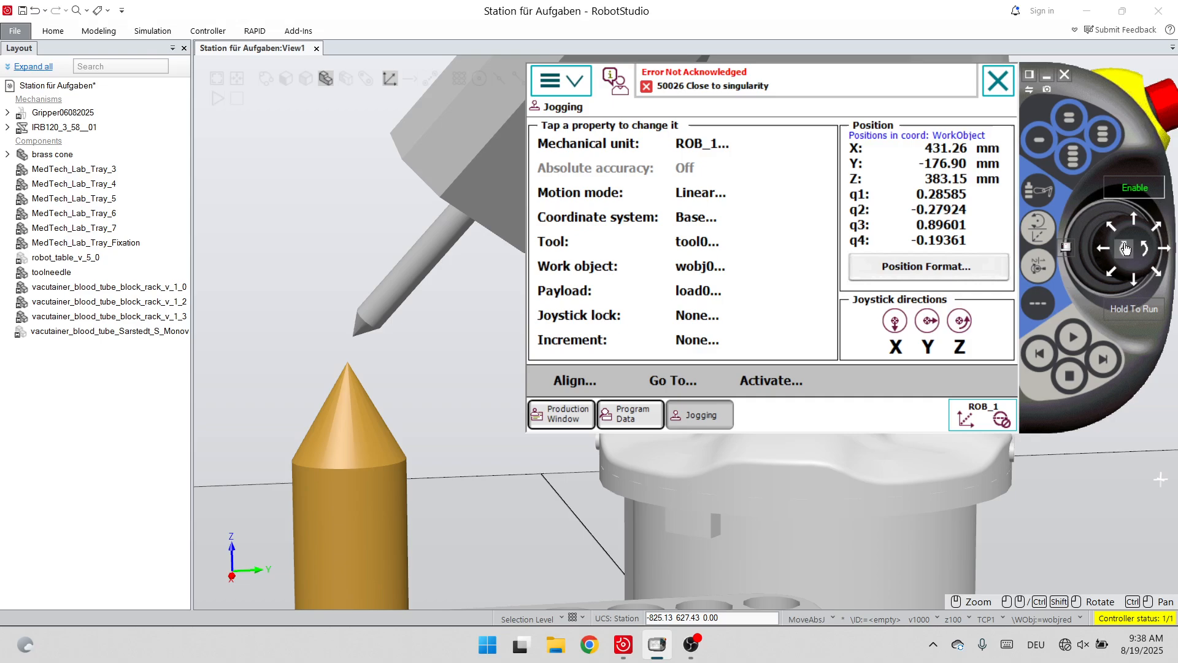
{"action": "left_click", "coordinate": [1125, 248]}
{"action": "left_click", "coordinate": [1125, 248]}
{"action": "mouse_move", "coordinate": [1125, 249]}
{"action": "left_mouse_down"}
{"action": "mouse_move", "coordinate": [1108, 254]}
{"action": "mouse_move", "coordinate": [1122, 254]}
{"action": "left_mouse_up"}
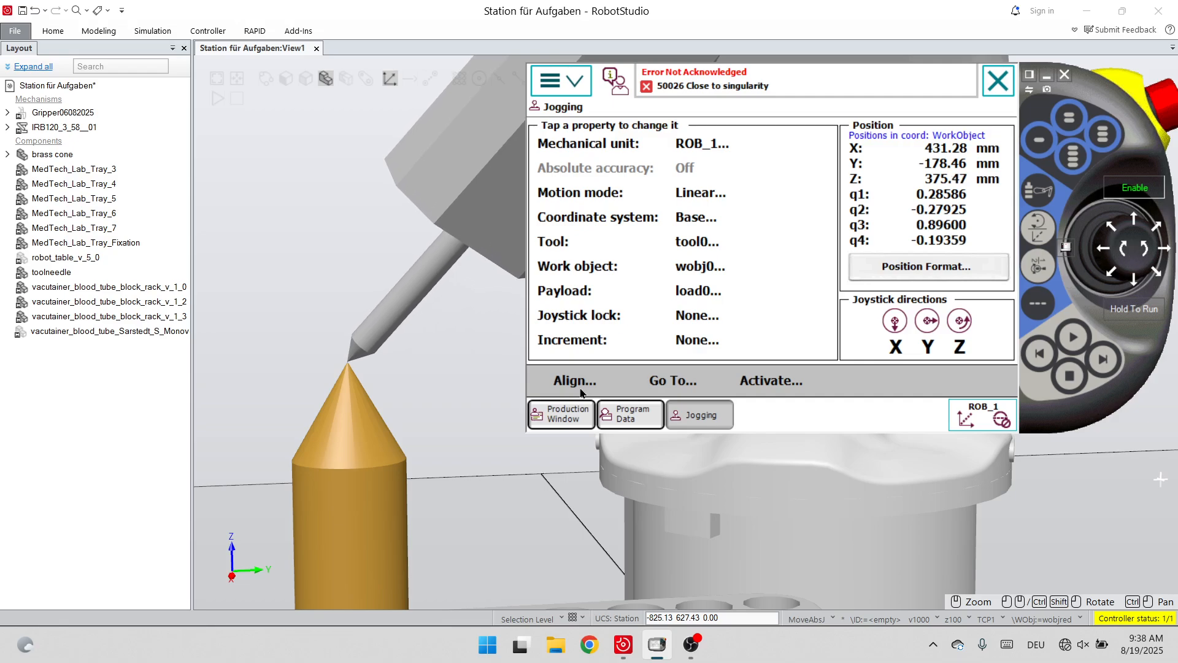
Examine the gap between the needle and the cone's tip from the front and from the side.
{"action": "scroll", "coordinate": [399, 396], "scroll_direction": "up", "scroll_amount": 5}
{"action": "scroll", "coordinate": [368, 343], "scroll_direction": "down", "scroll_amount": 3}
{"action": "scroll", "coordinate": [423, 343], "scroll_direction": "up", "scroll_amount": 2}
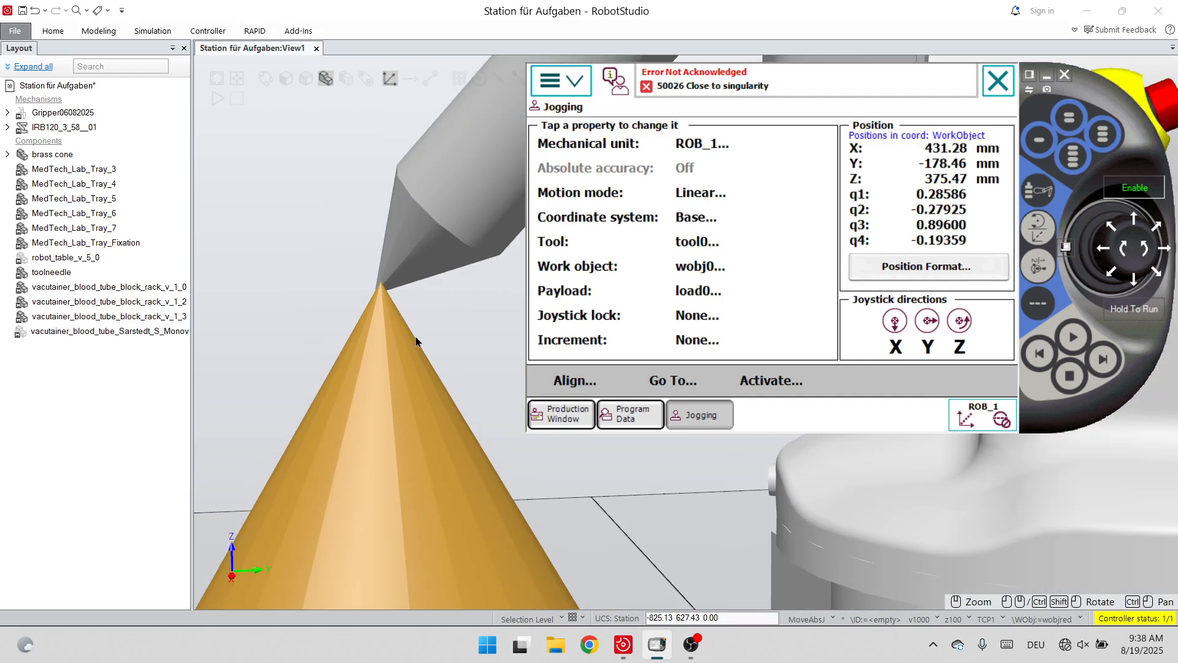
{"action": "scroll", "coordinate": [376, 342], "scroll_direction": "down", "scroll_amount": 1}
{"action": "scroll", "coordinate": [284, 350], "scroll_direction": "down", "scroll_amount": 5}
{"action": "right_click", "coordinate": [319, 330]}
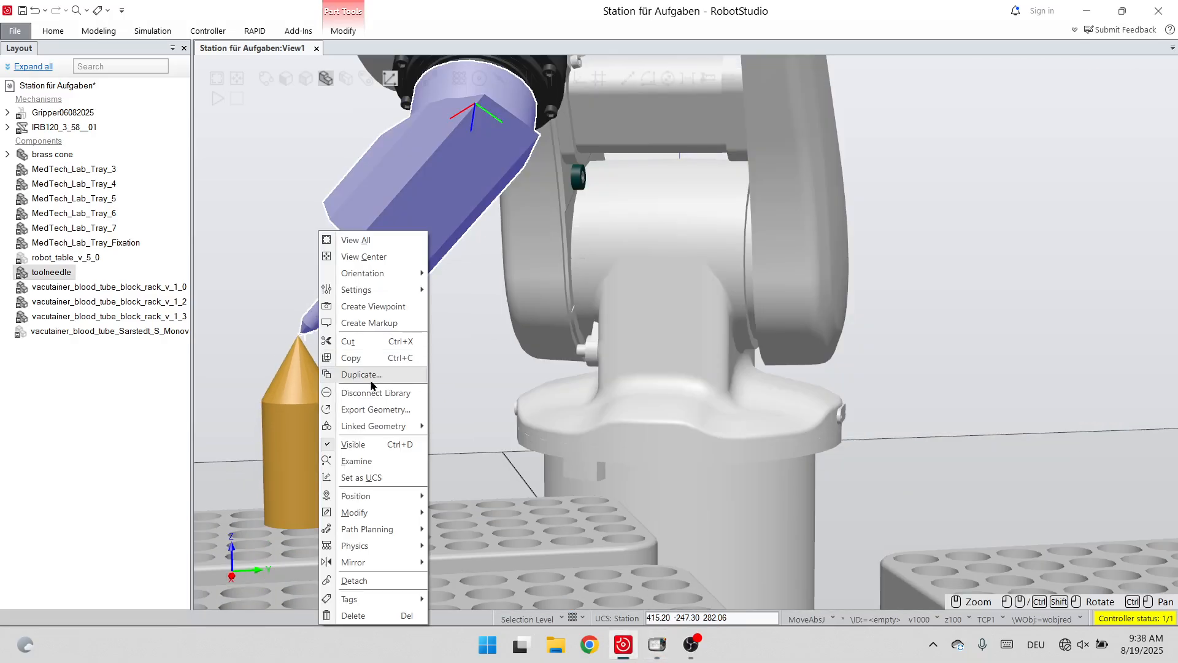
{"action": "right_click", "coordinate": [480, 398]}
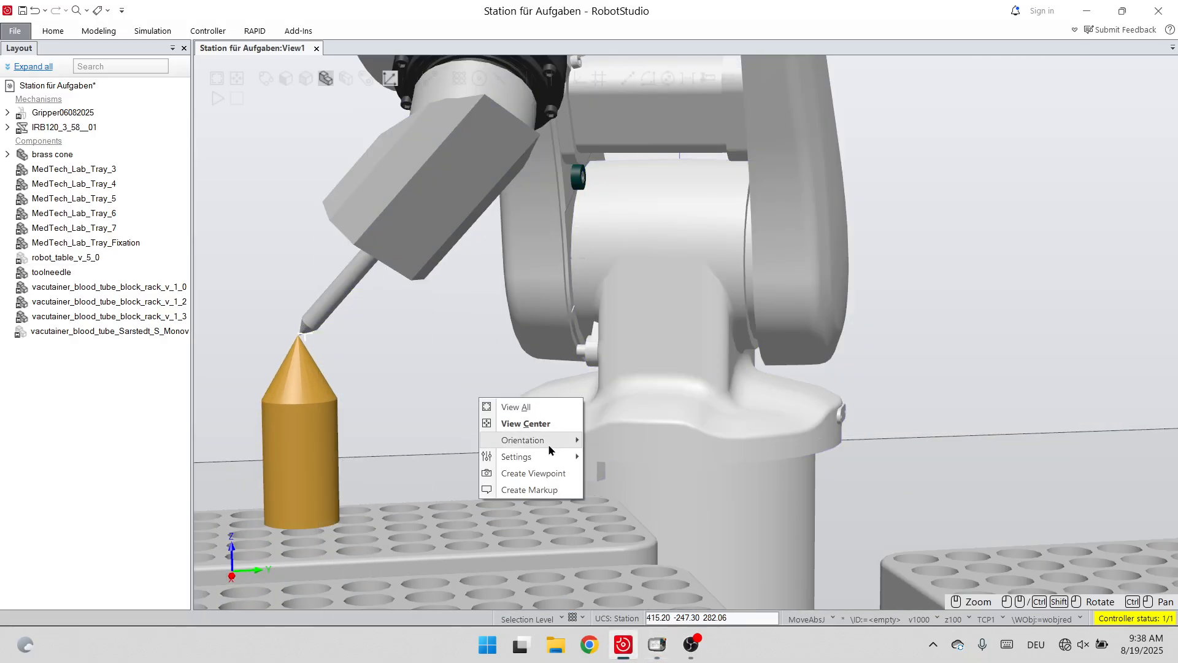
{"action": "mouse_move", "coordinate": [521, 440]}
{"action": "left_click", "coordinate": [611, 490]}
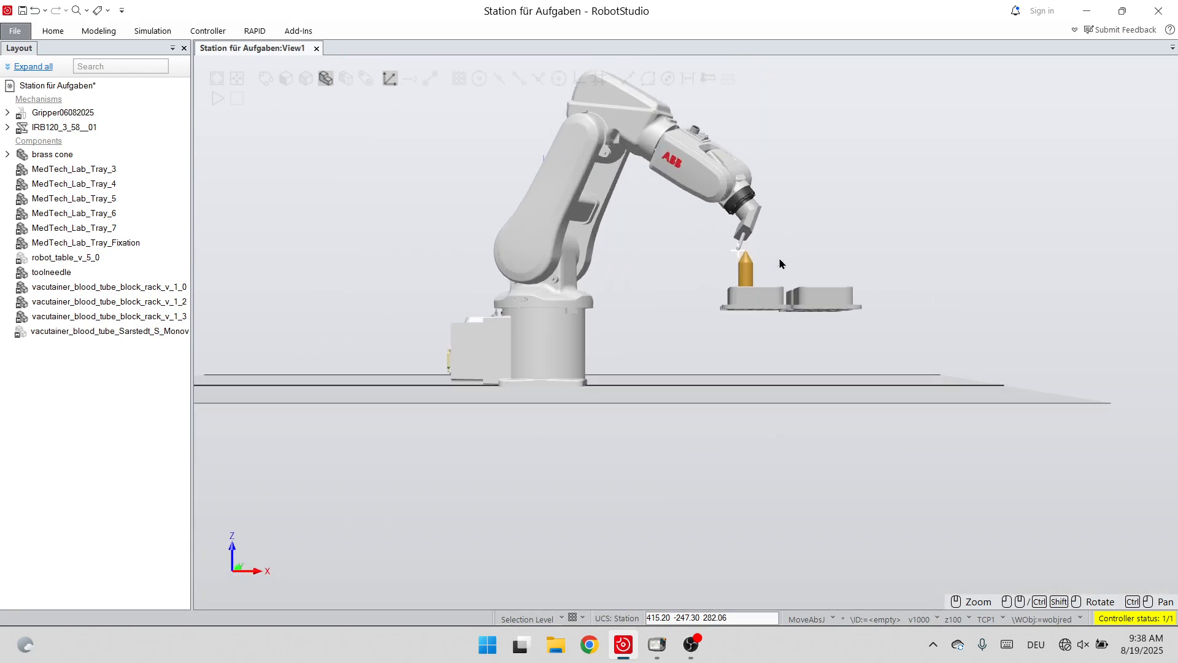
{"action": "left_click", "coordinate": [685, 645]}
{"action": "left_click", "coordinate": [664, 645]}
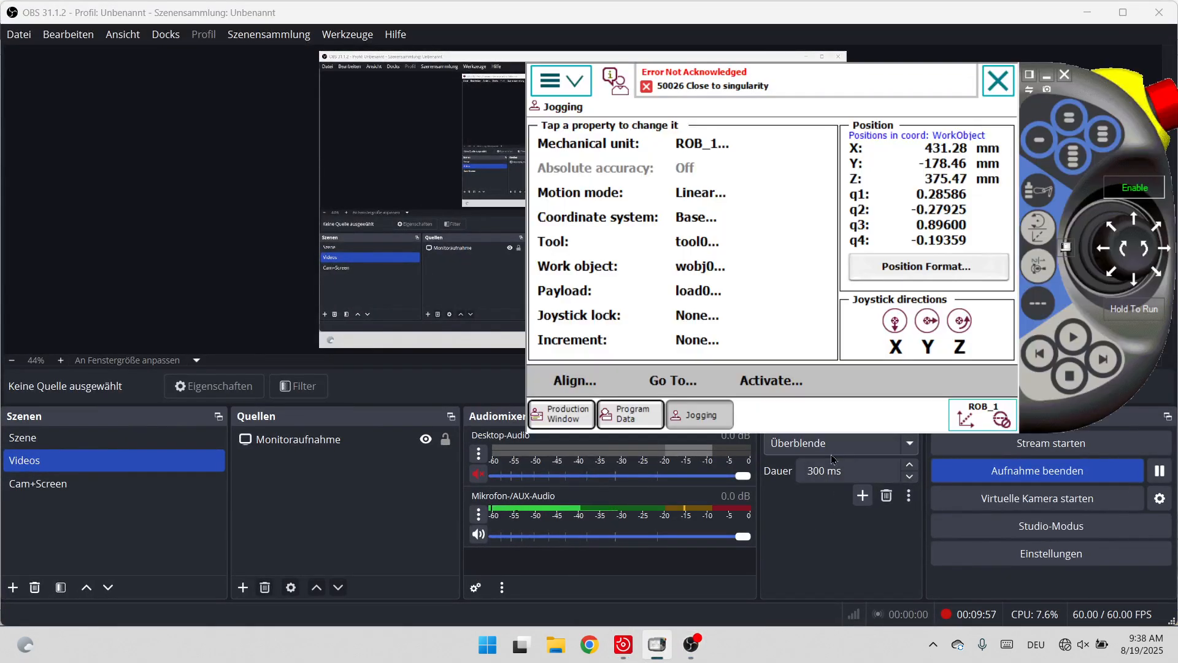
{"action": "left_click", "coordinate": [630, 647]}
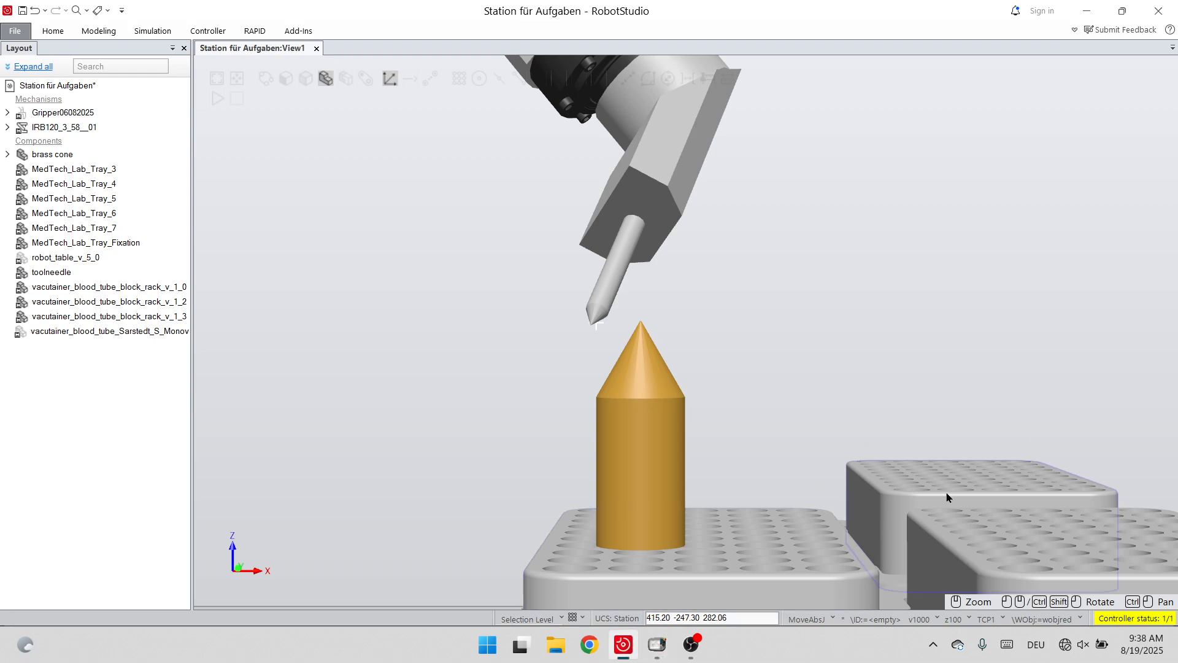
{"action": "right_click", "coordinate": [765, 356]}
{"action": "left_click", "coordinate": [744, 355]}
{"action": "left_click", "coordinate": [657, 645]}
{"action": "scroll", "coordinate": [760, 435], "scroll_direction": "down", "scroll_amount": 5}
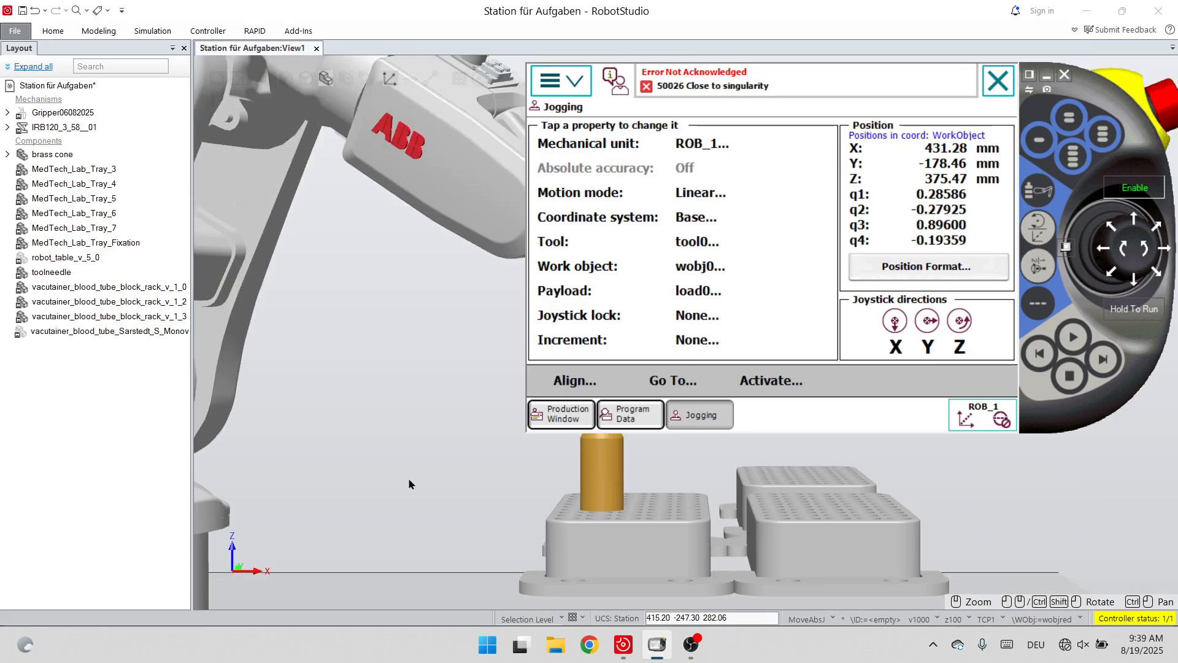
{"action": "scroll", "coordinate": [870, 457], "scroll_direction": "up", "scroll_amount": 5}
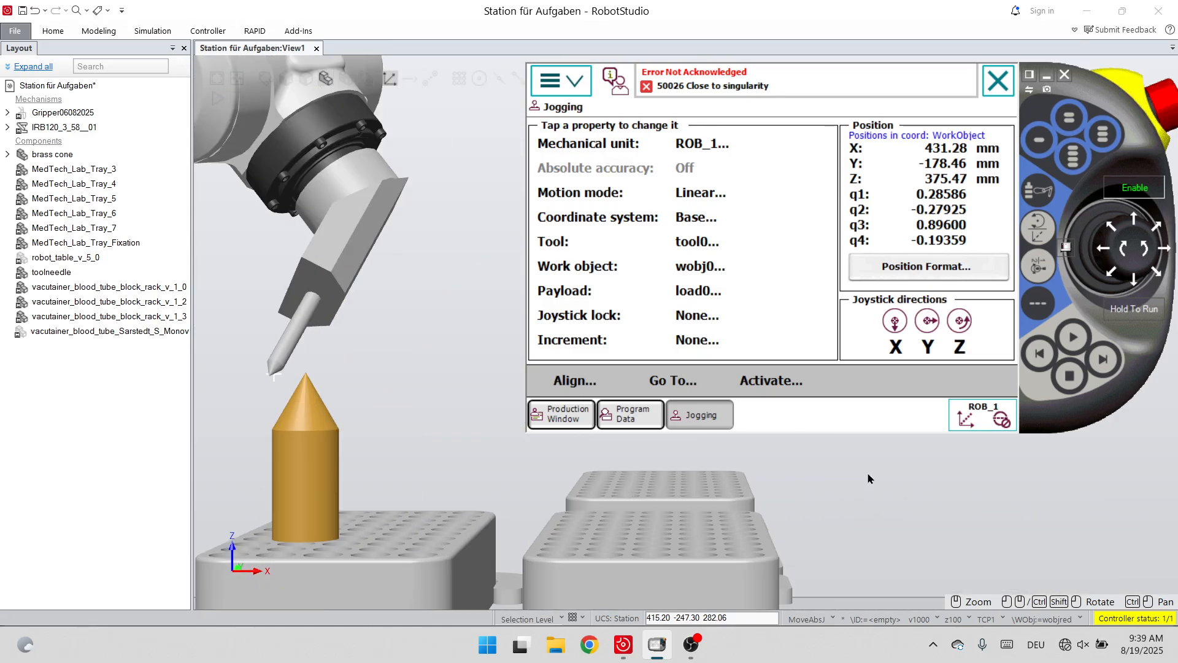
Jog the needle linearly over the cone's tip to about X 447.7 mm, Y -178.0 mm and Z 377.4 mm.
{"action": "left_click", "coordinate": [1161, 252]}
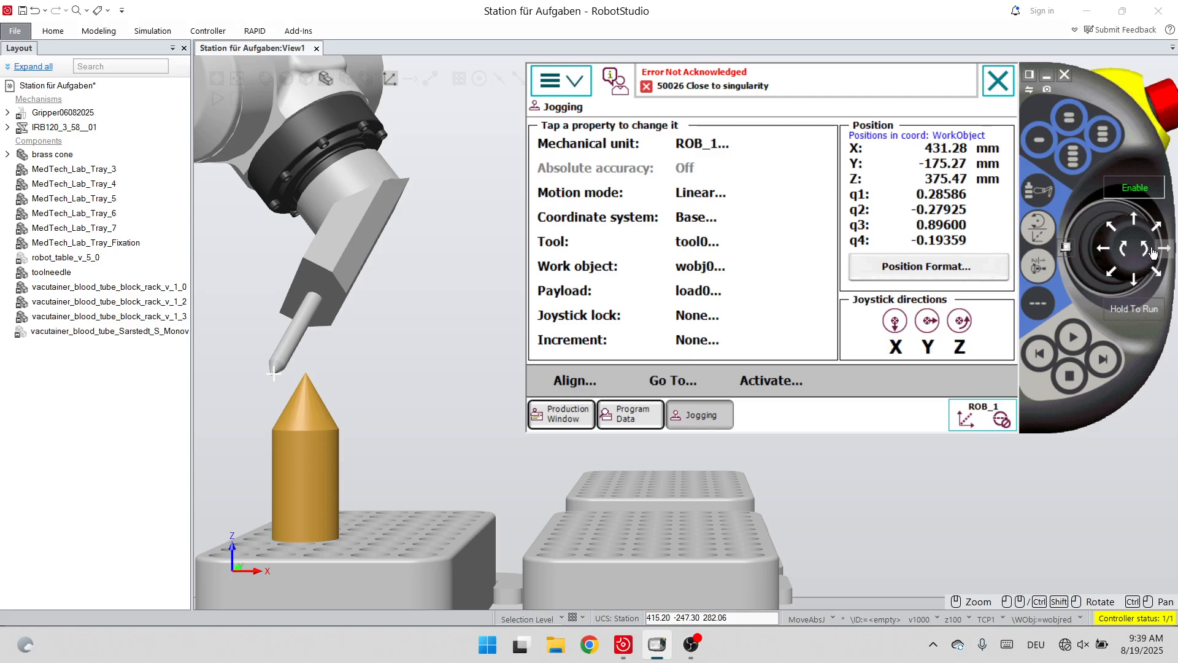
{"action": "left_click", "coordinate": [1105, 251]}
{"action": "left_click", "coordinate": [1135, 282]}
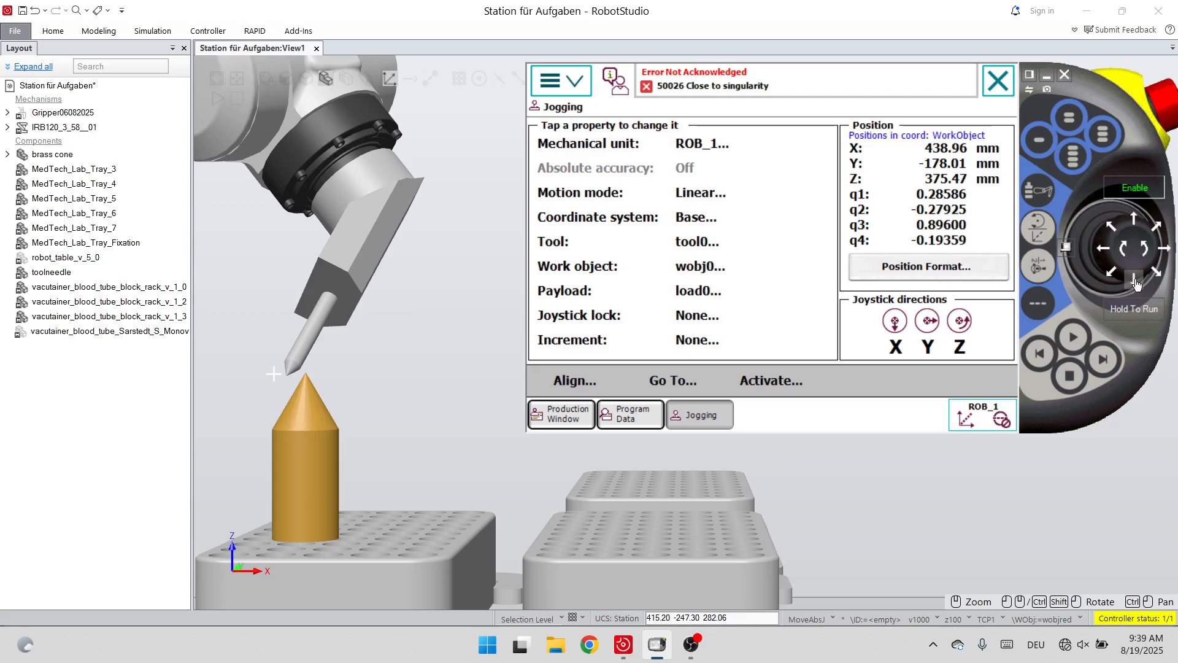
{"action": "left_click", "coordinate": [1126, 252]}
{"action": "mouse_move", "coordinate": [1138, 252]}
{"action": "left_mouse_down"}
{"action": "mouse_move", "coordinate": [1134, 281]}
{"action": "mouse_move", "coordinate": [1132, 260]}
{"action": "left_mouse_up"}
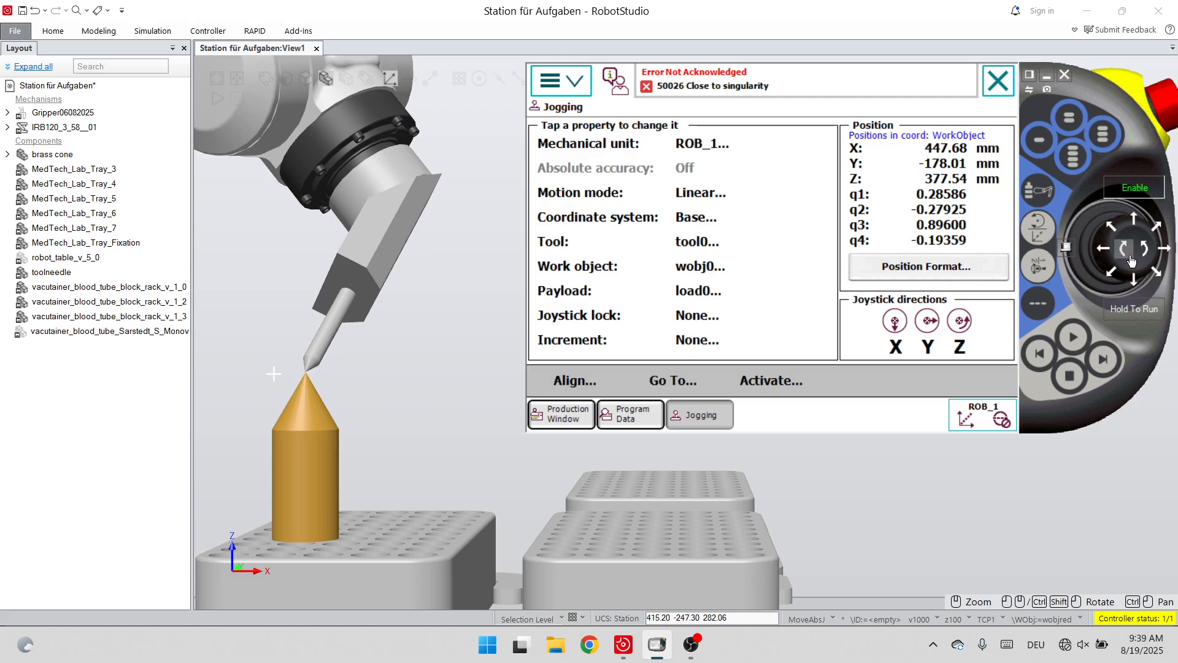
Viewed along the X axis, fine-jog the needle sideways onto the cone's tip, to about Y -178.95 mm.
{"action": "right_click", "coordinate": [465, 414]}
{"action": "mouse_move", "coordinate": [526, 454]}
{"action": "left_click", "coordinate": [611, 455]}
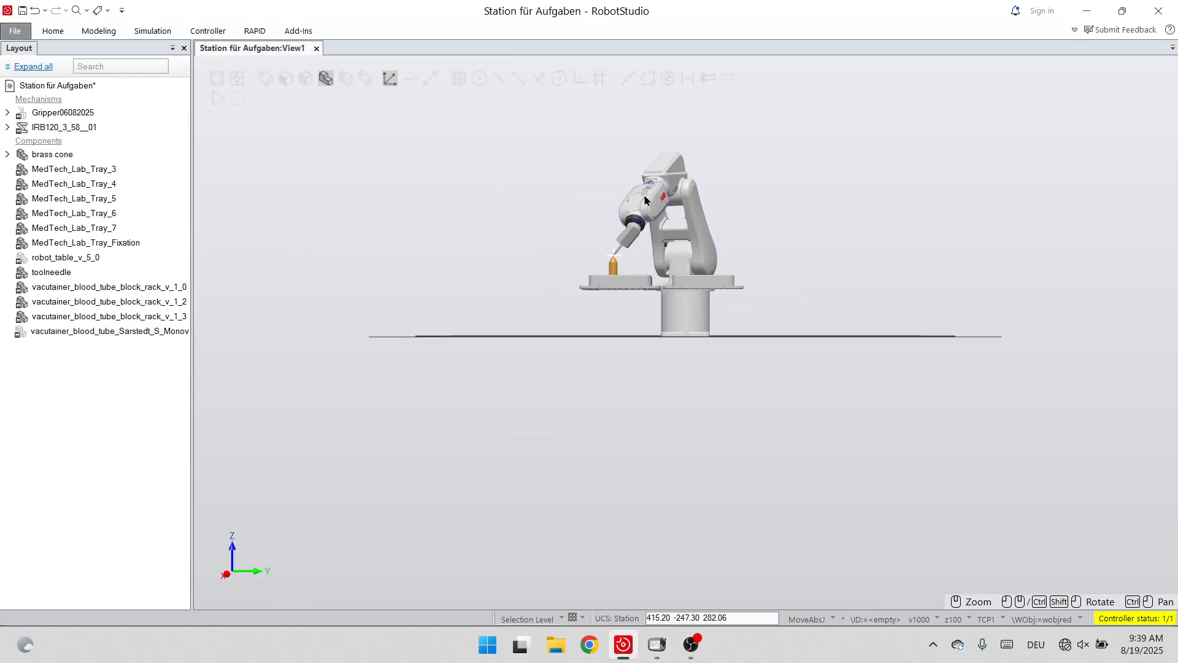
{"action": "scroll", "coordinate": [607, 257], "scroll_direction": "up", "scroll_amount": 10}
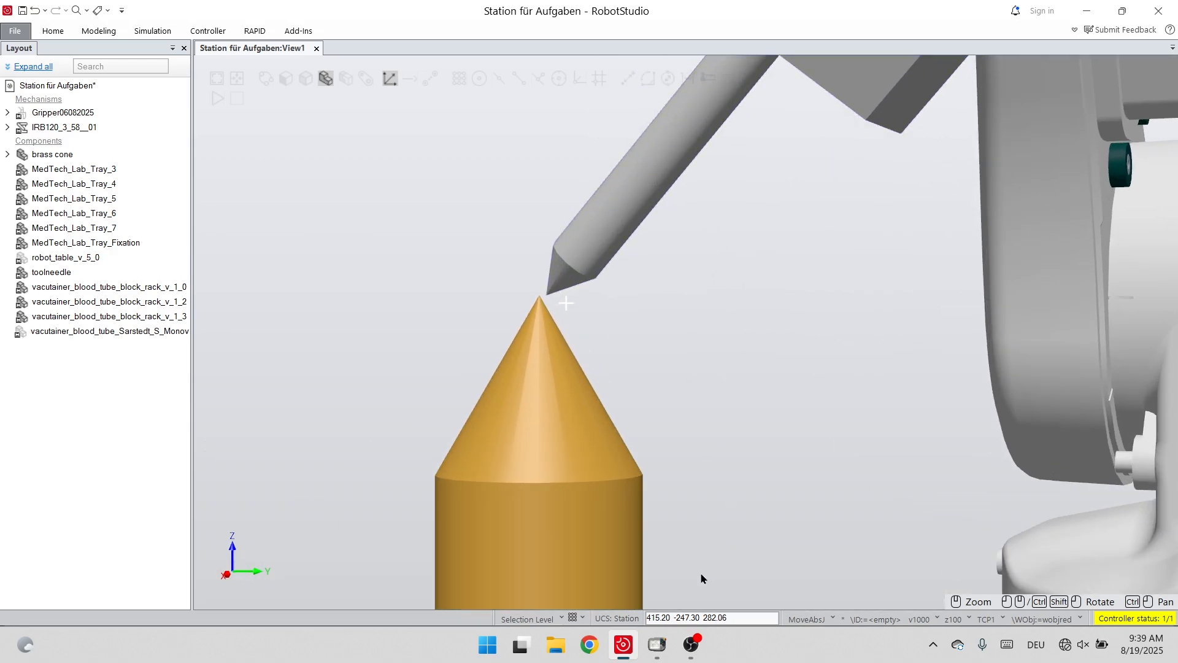
{"action": "left_click", "coordinate": [657, 644]}
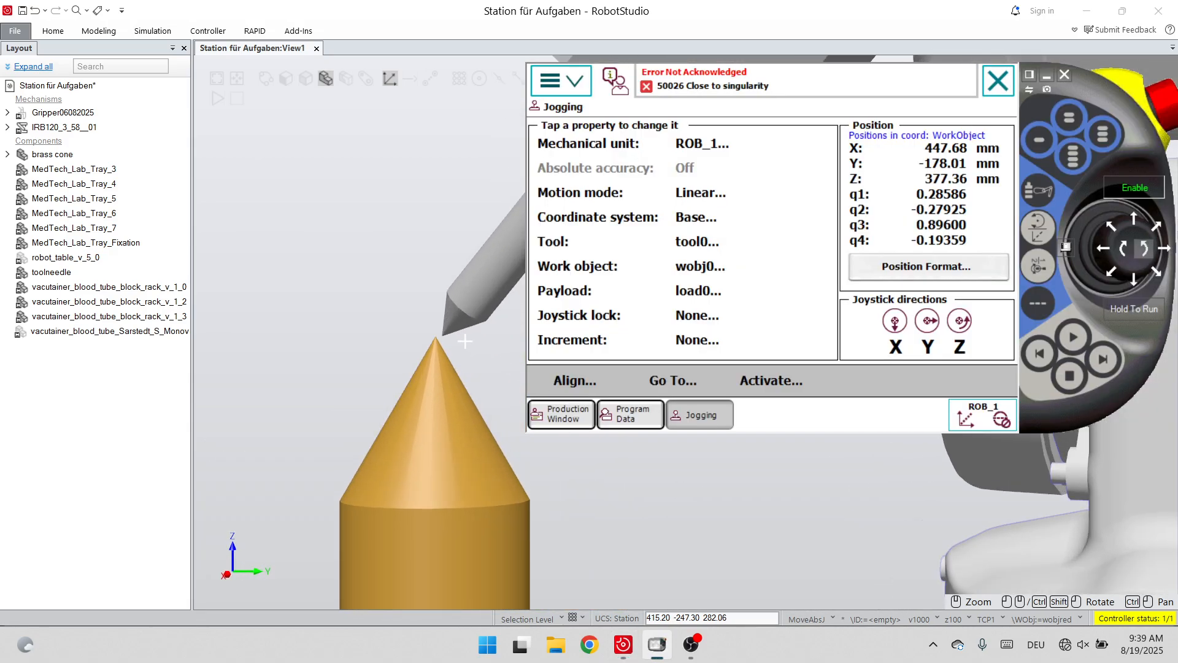
{"action": "left_click", "coordinate": [1112, 249]}
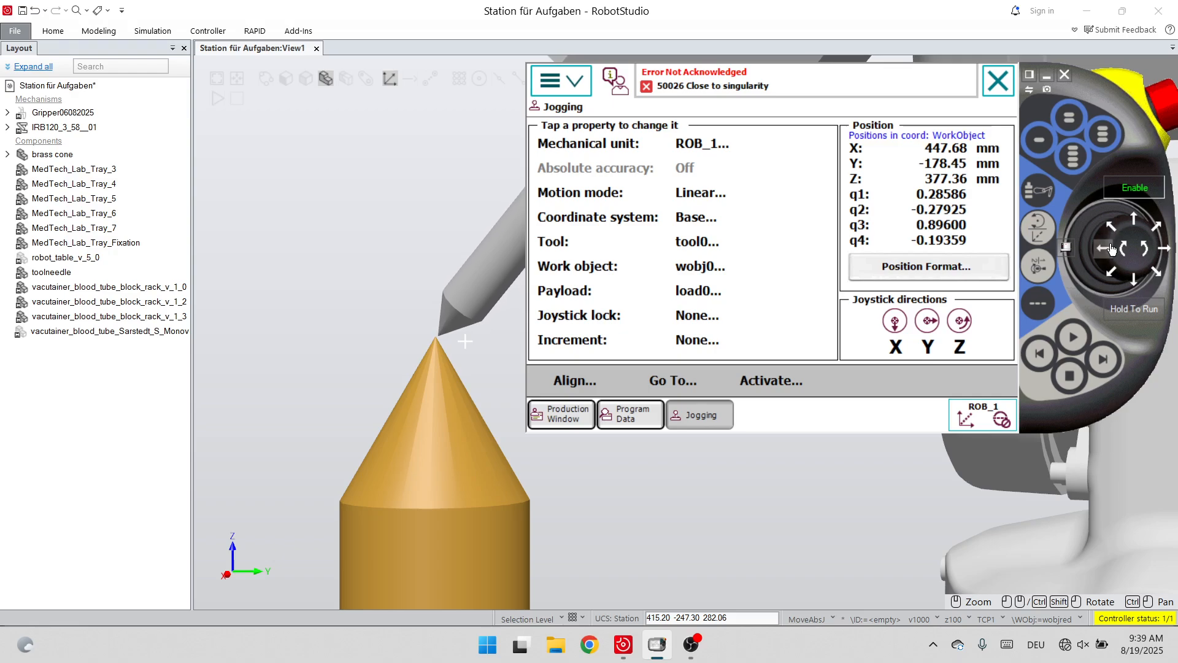
{"action": "left_click_drag", "start_coordinate": [1111, 249], "coordinate": [1112, 248]}
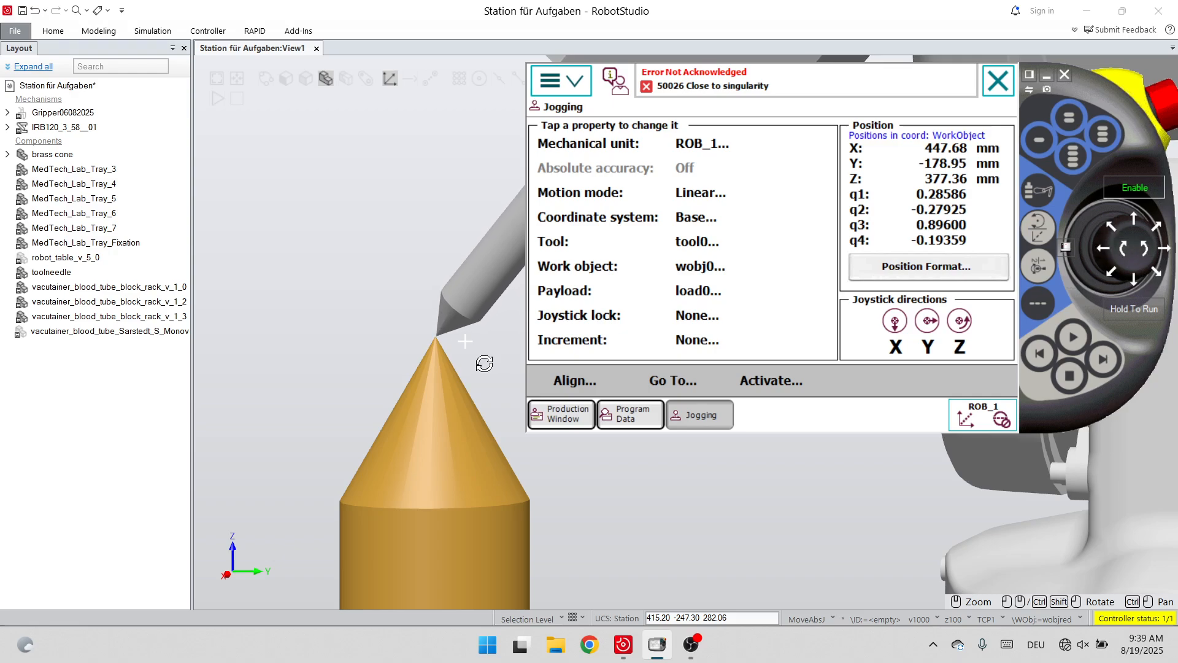
Check the needle from the side and fine-jog it to about X 448.0 mm and Y -178.6 mm.
{"action": "left_click_drag", "start_coordinate": [484, 364], "coordinate": [655, 370], "text": "ctrl+shift"}
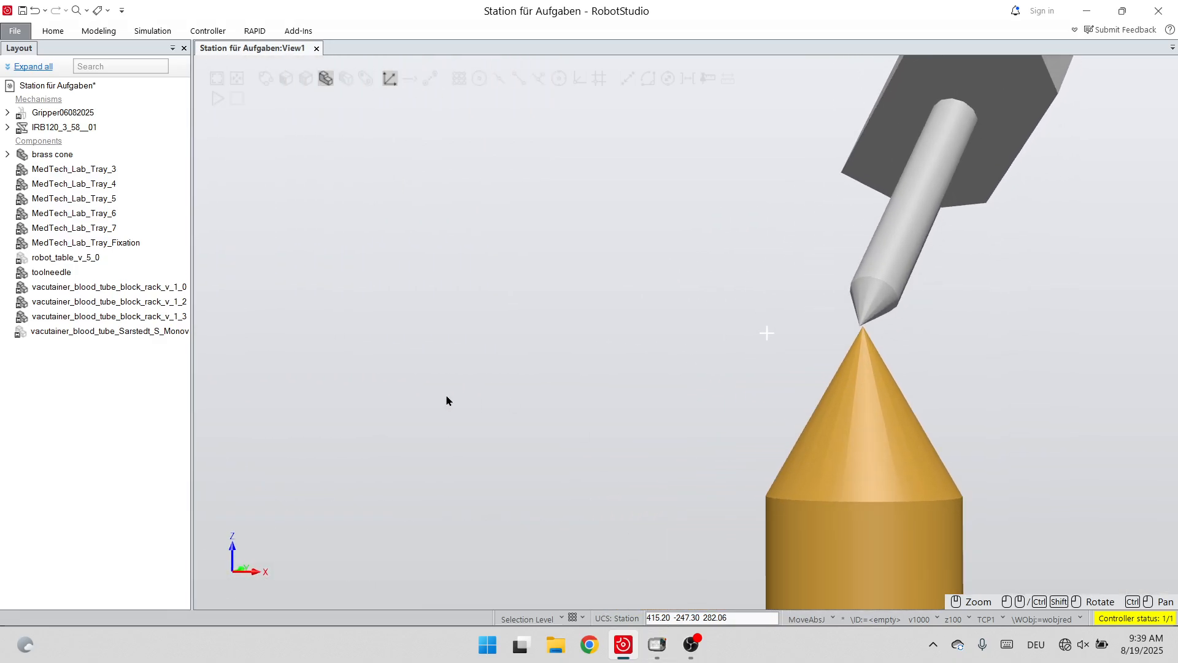
{"action": "left_click_drag", "start_coordinate": [447, 400], "coordinate": [910, 333], "text": "ctrl+shift"}
{"action": "left_click", "coordinate": [656, 645]}
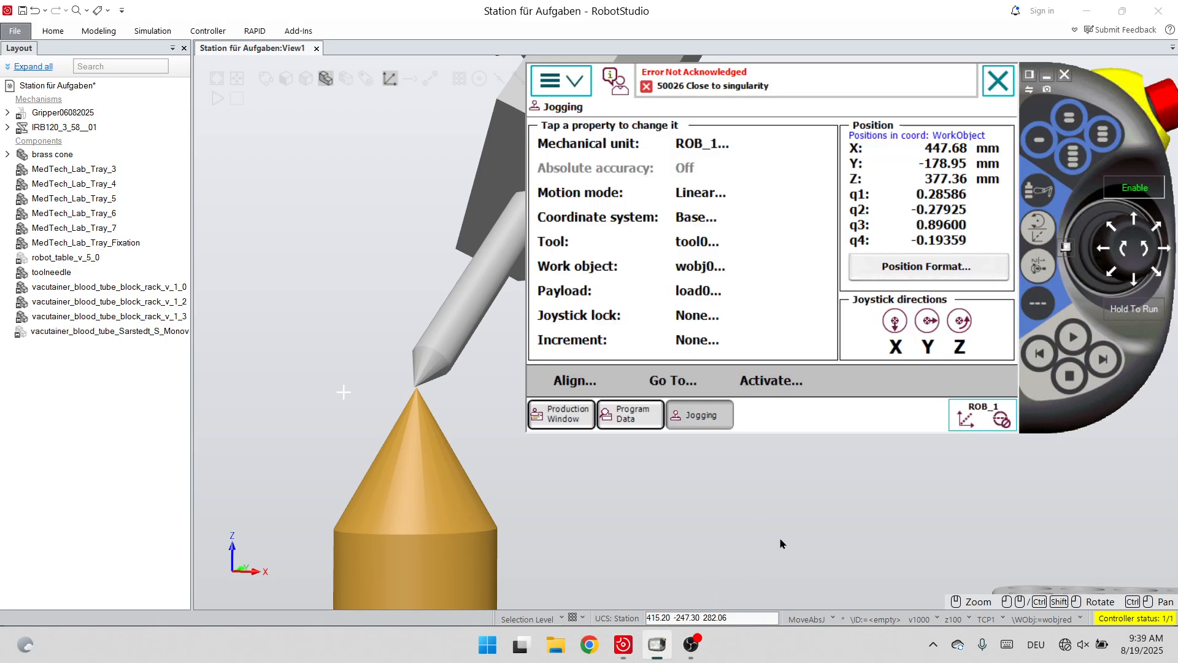
{"action": "left_click_drag", "start_coordinate": [1161, 263], "coordinate": [1163, 260]}
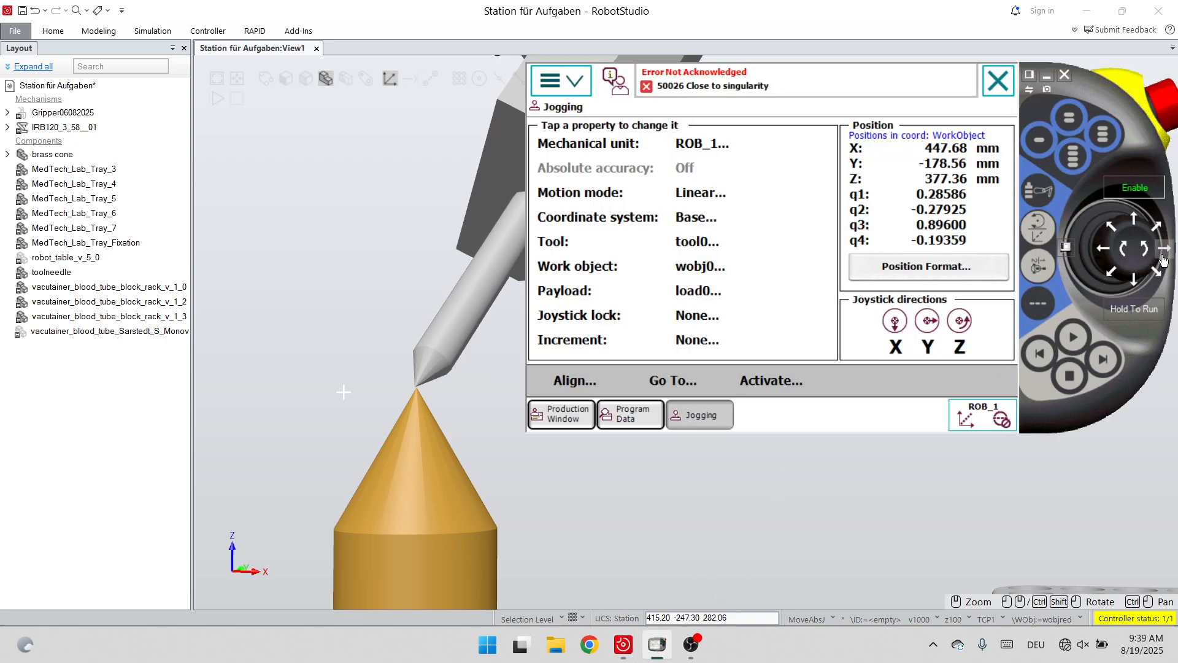
{"action": "left_click", "coordinate": [1135, 221]}
{"action": "left_click", "coordinate": [1141, 279]}
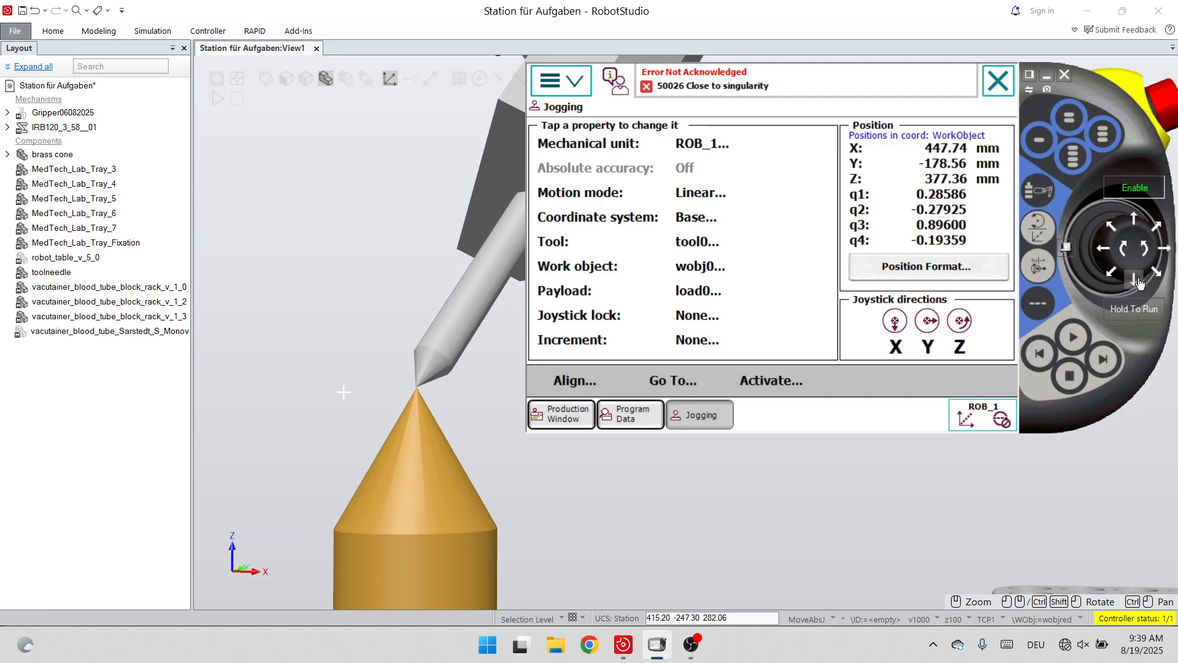
Recheck the needle from the front and fine-jog it in Y to about -179.0 mm.
{"action": "left_click_drag", "start_coordinate": [597, 528], "coordinate": [644, 552], "text": "ctrl+shift"}
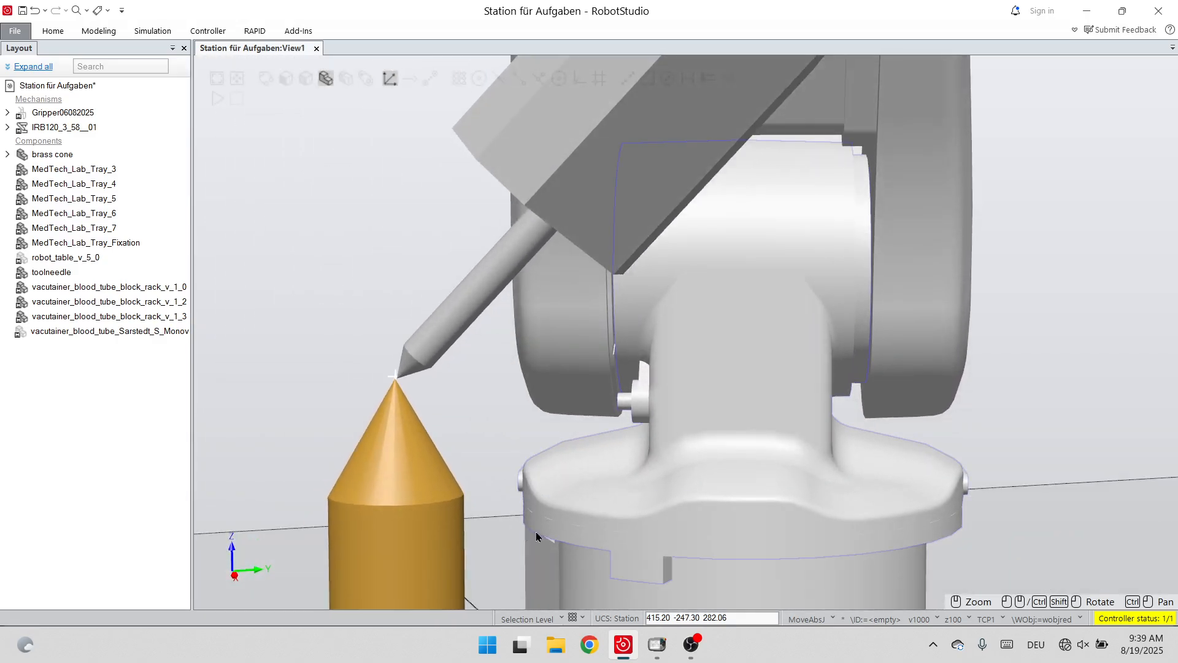
{"action": "left_click", "coordinate": [657, 651]}
{"action": "left_click", "coordinate": [1096, 255]}
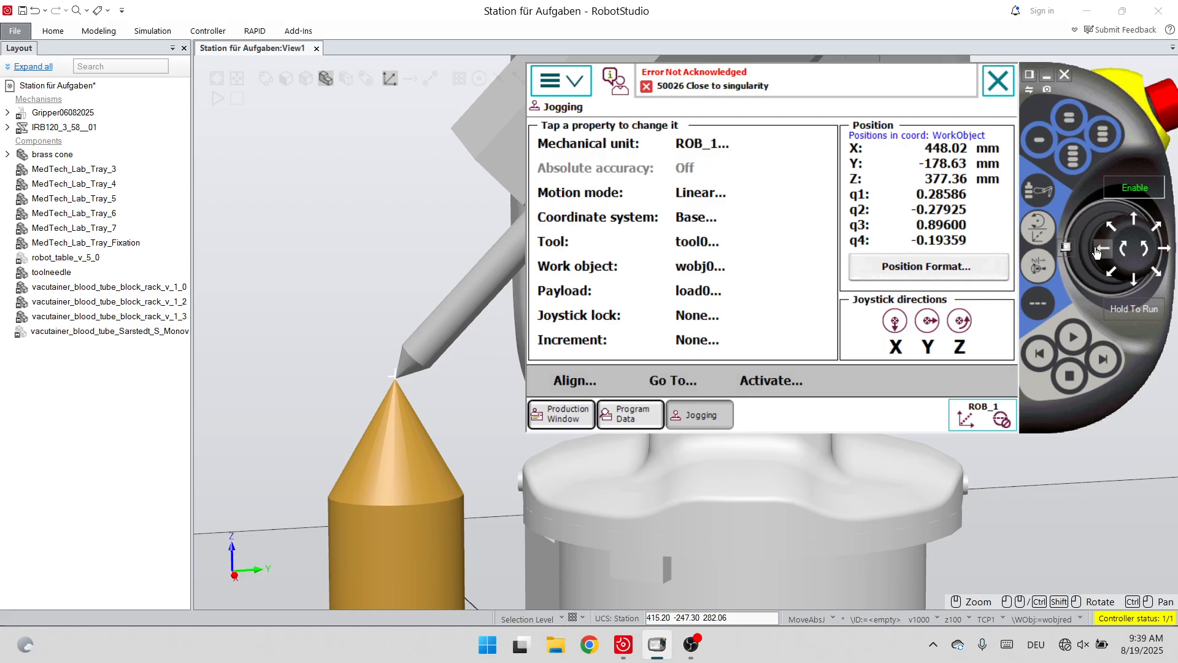
{"action": "left_click", "coordinate": [498, 348]}
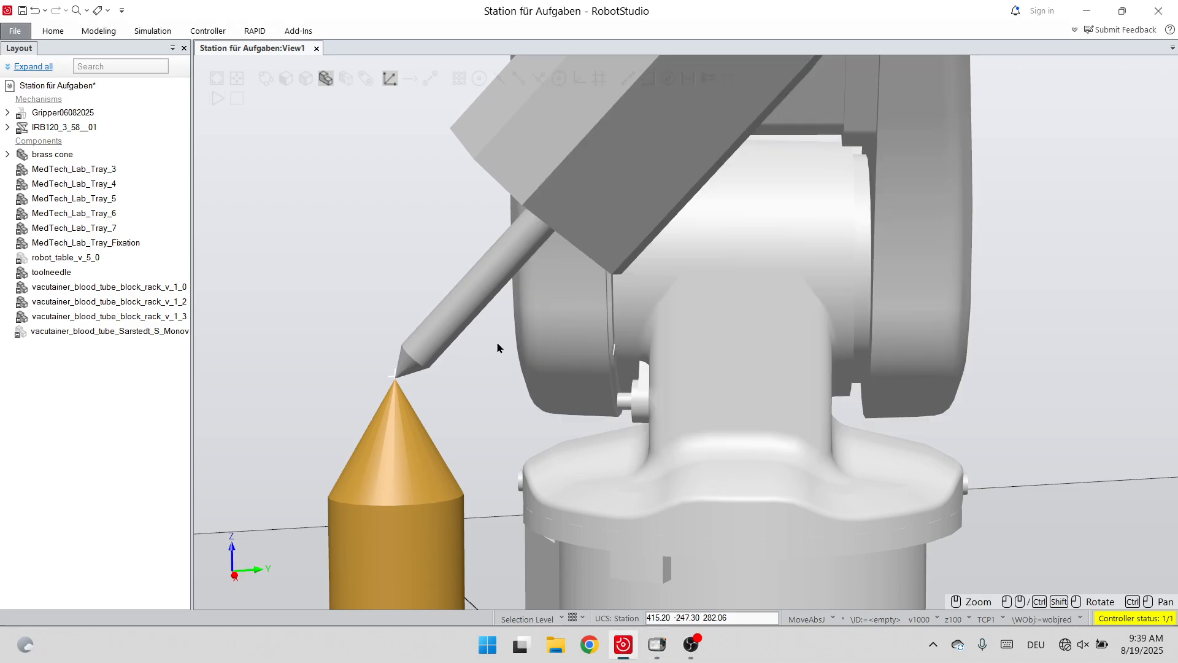
{"action": "left_click", "coordinate": [630, 634]}
{"action": "left_click", "coordinate": [631, 635]}
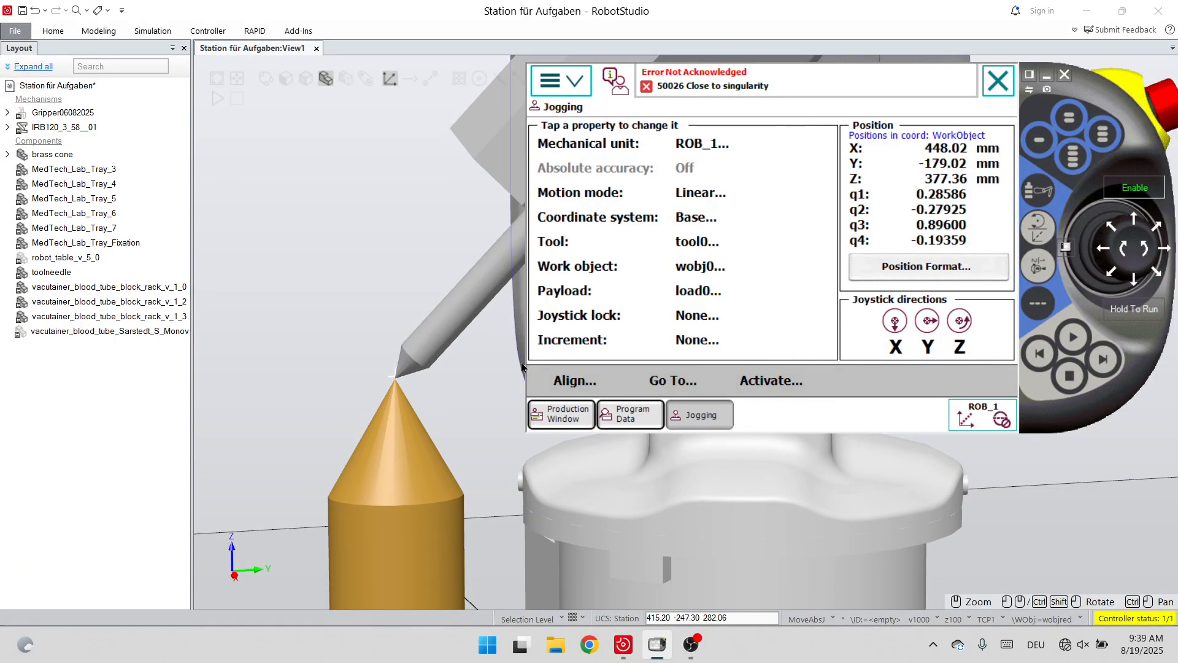
Record the current robot position as Point 3 of the toolneedle definition and accept the calculated TCP.
{"action": "left_click", "coordinate": [604, 416]}
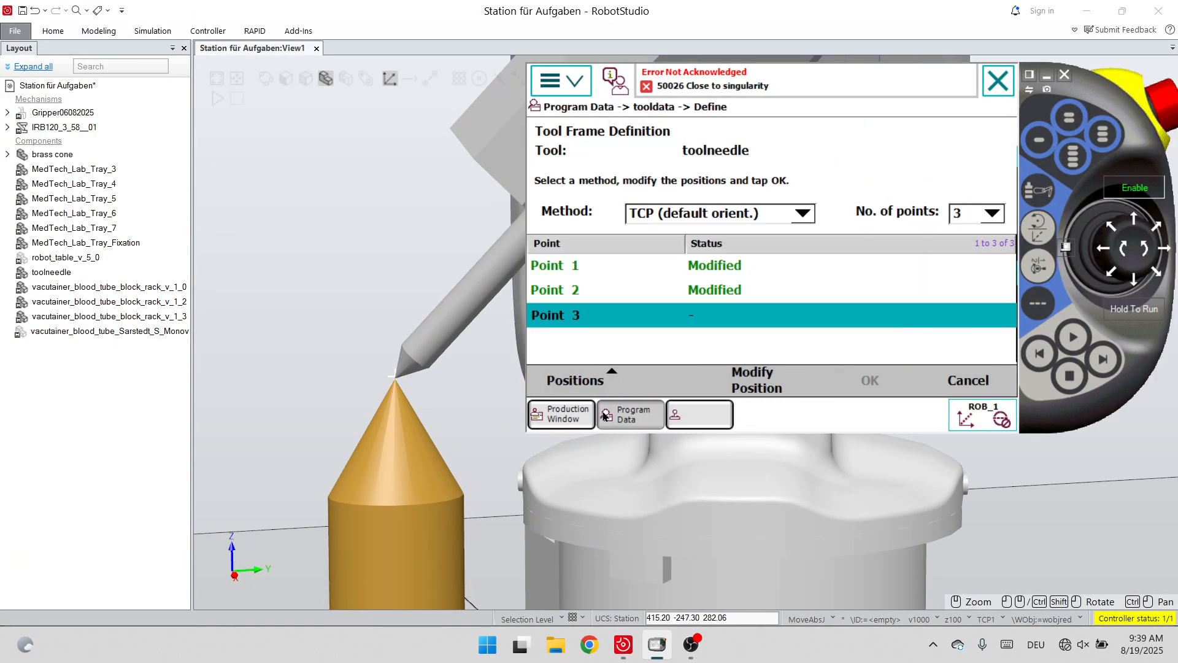
{"action": "left_click", "coordinate": [772, 377]}
{"action": "left_click", "coordinate": [863, 385]}
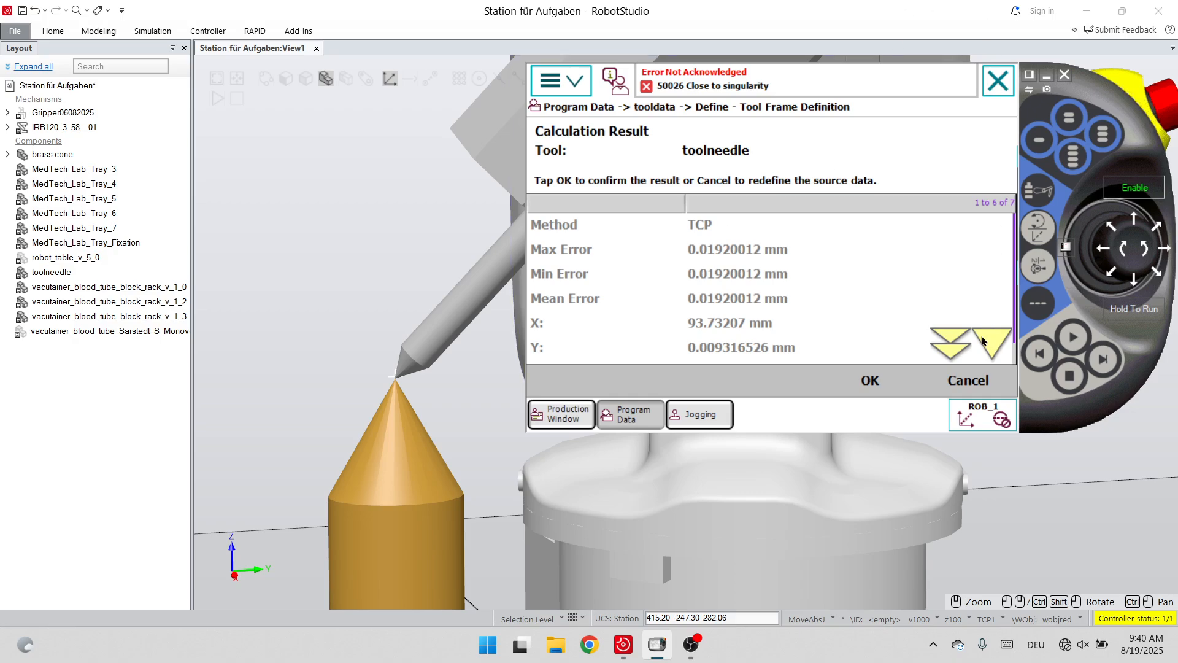
{"action": "left_click", "coordinate": [870, 380]}
Set the mass in the toolneedle tooldata's load values to 0.25 and save the edited values.
{"action": "left_click", "coordinate": [770, 380]}
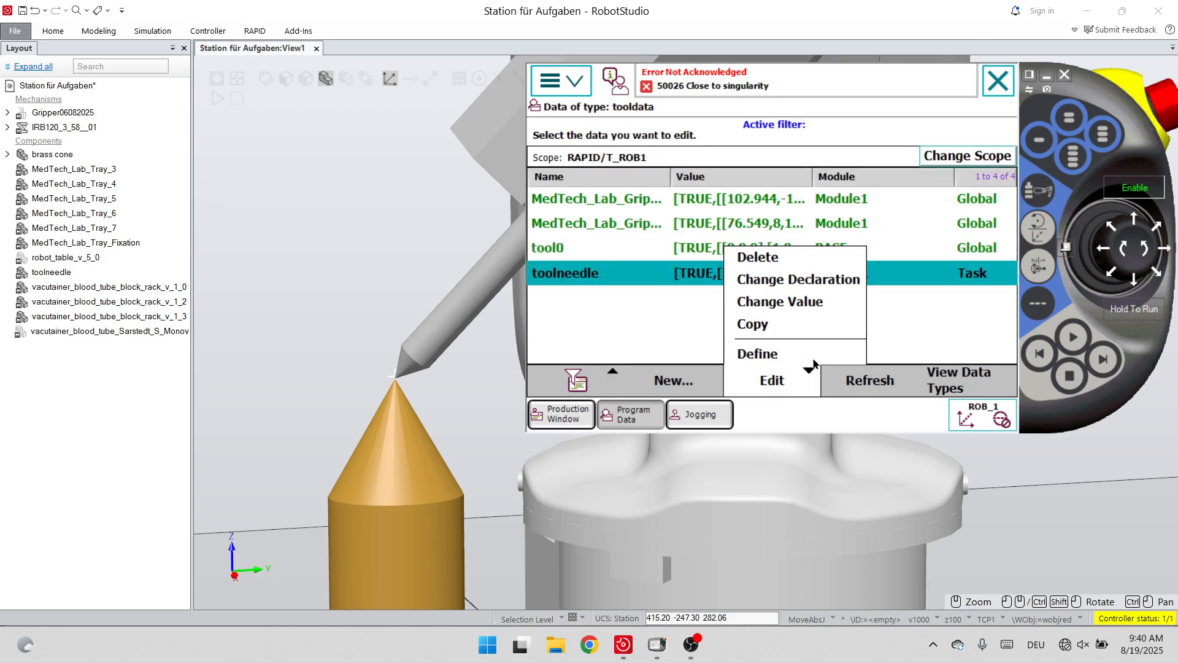
{"action": "left_click", "coordinate": [787, 302]}
{"action": "left_click", "coordinate": [989, 345]}
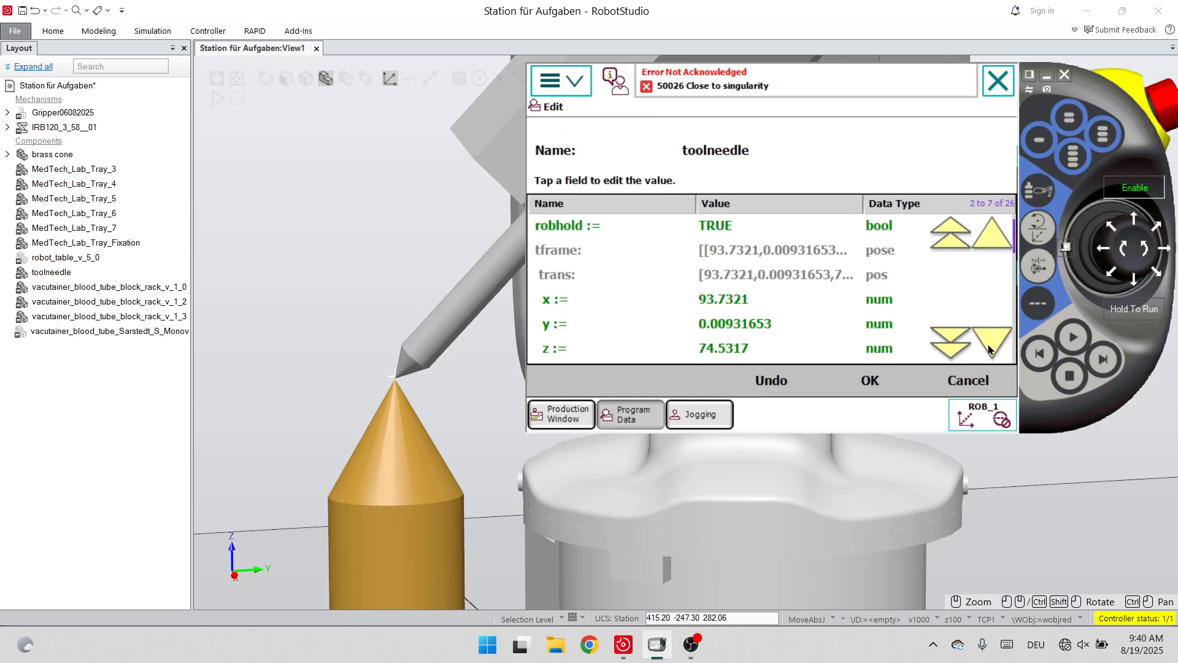
{"action": "left_click", "coordinate": [989, 350]}
{"action": "left_click", "coordinate": [989, 350]}
{"action": "left_click", "coordinate": [989, 349]}
{"action": "left_click", "coordinate": [989, 350]}
{"action": "left_click", "coordinate": [989, 349]}
{"action": "left_click", "coordinate": [989, 350]}
{"action": "left_click", "coordinate": [989, 350]}
{"action": "left_click", "coordinate": [989, 349]}
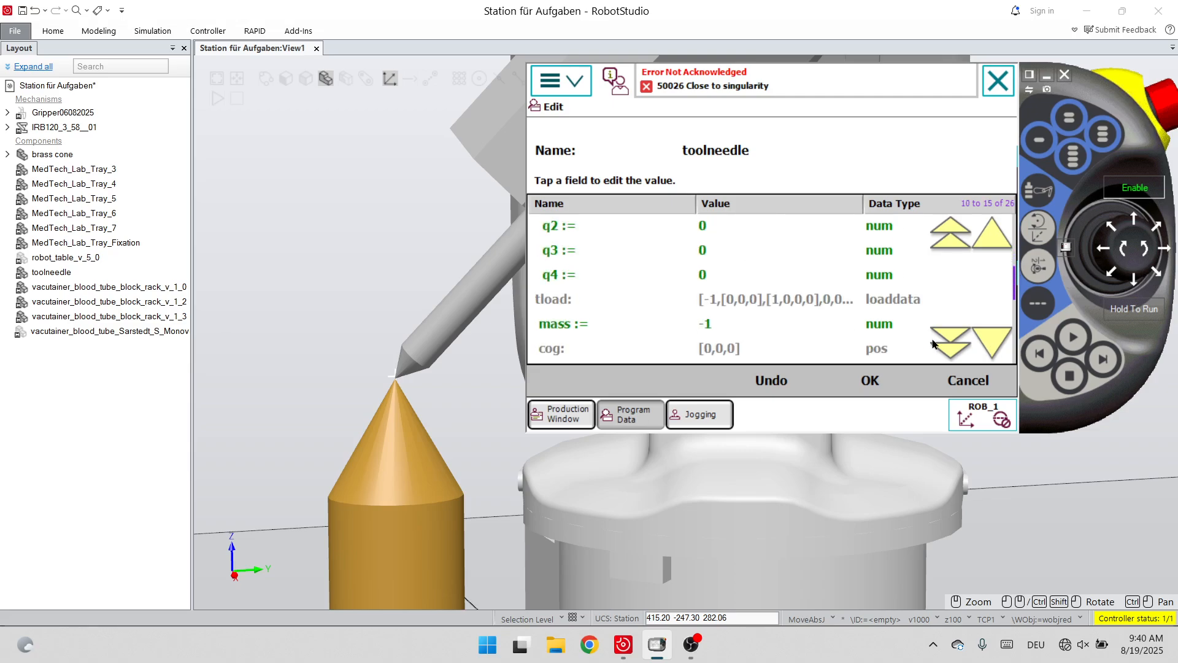
{"action": "left_click", "coordinate": [741, 322]}
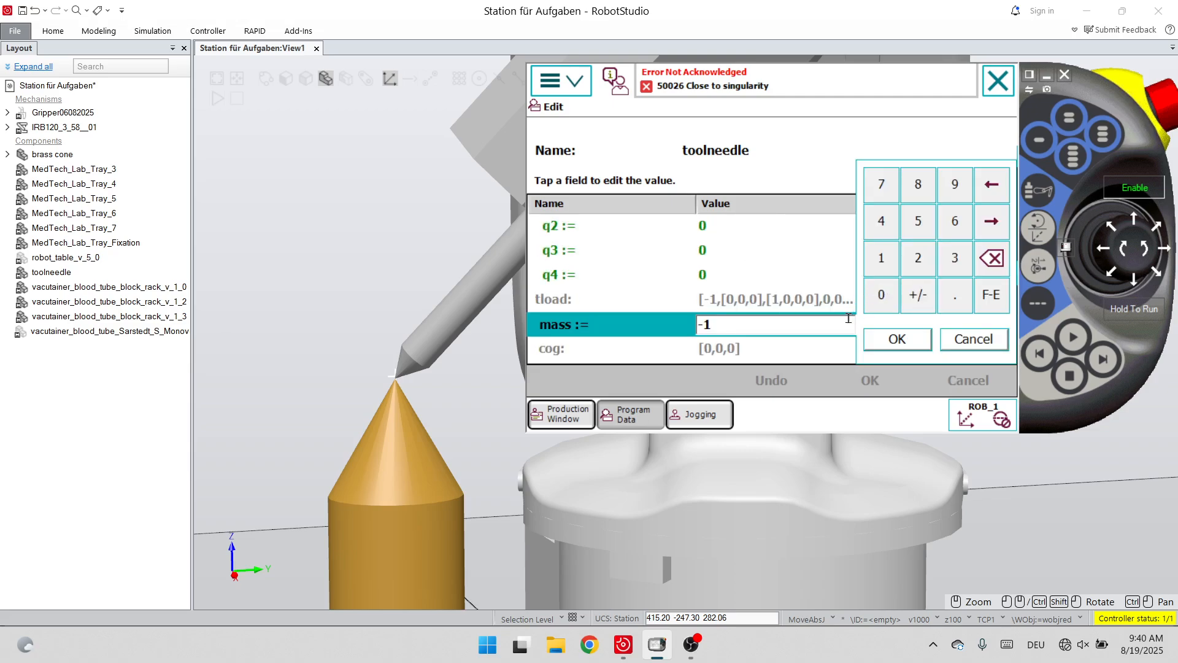
{"action": "left_click", "coordinate": [992, 257]}
{"action": "left_click", "coordinate": [991, 258]}
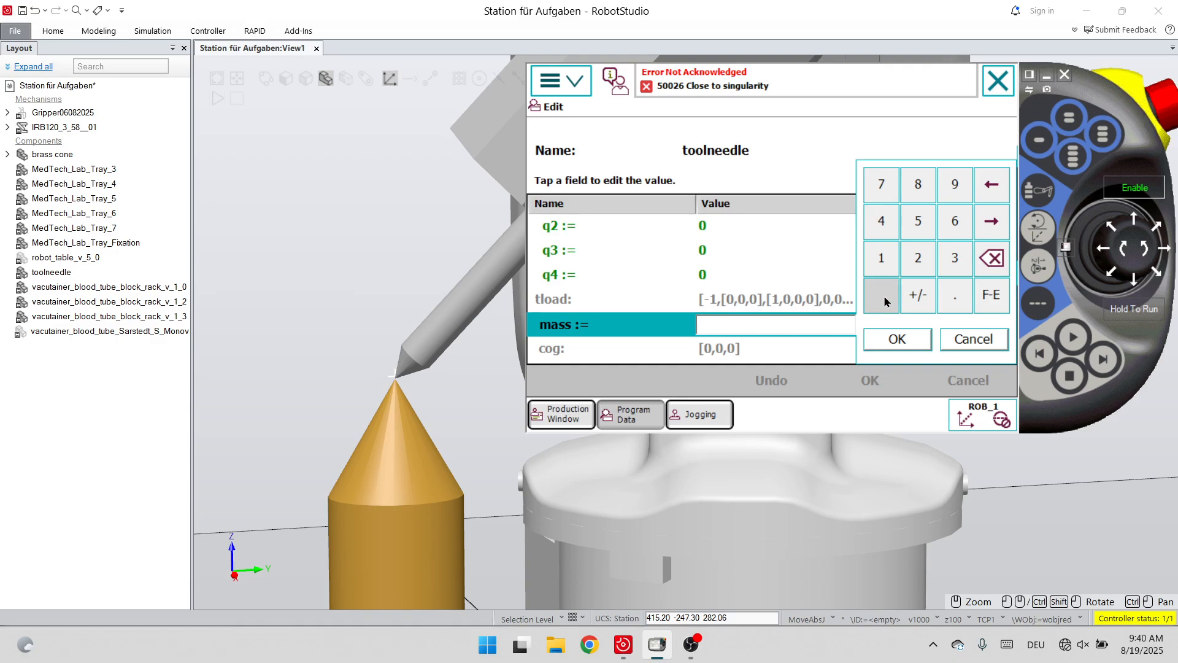
{"action": "left_click", "coordinate": [883, 295]}
{"action": "left_click", "coordinate": [955, 294]}
{"action": "left_click", "coordinate": [926, 258]}
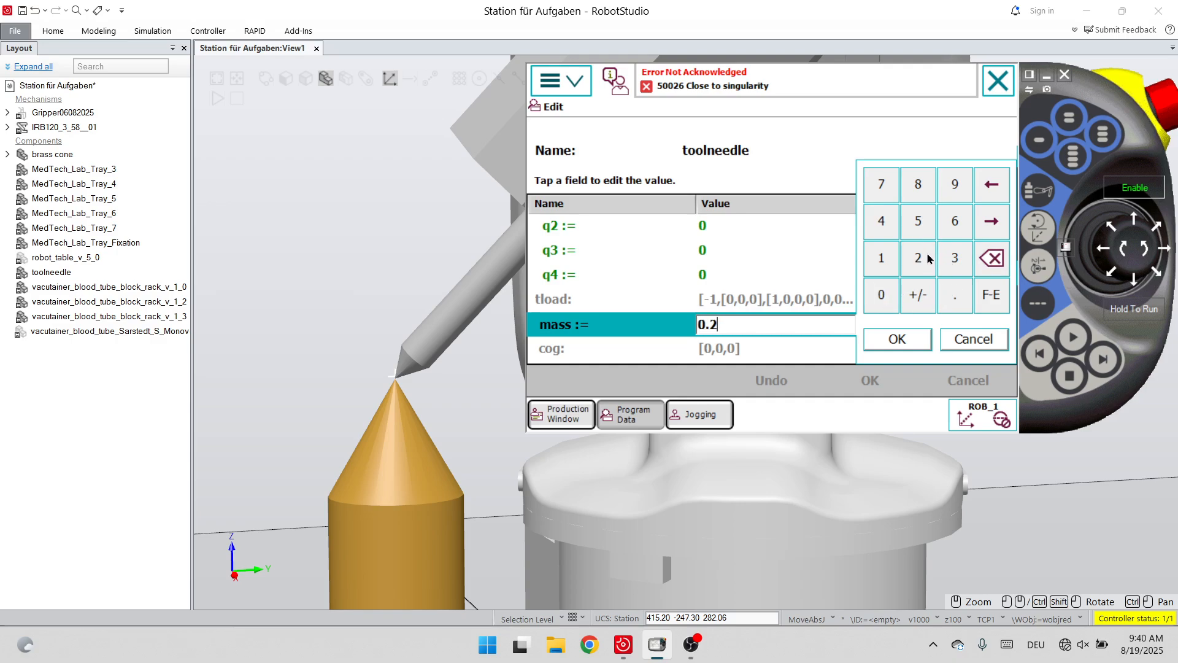
{"action": "left_click", "coordinate": [925, 226]}
{"action": "left_click", "coordinate": [906, 330]}
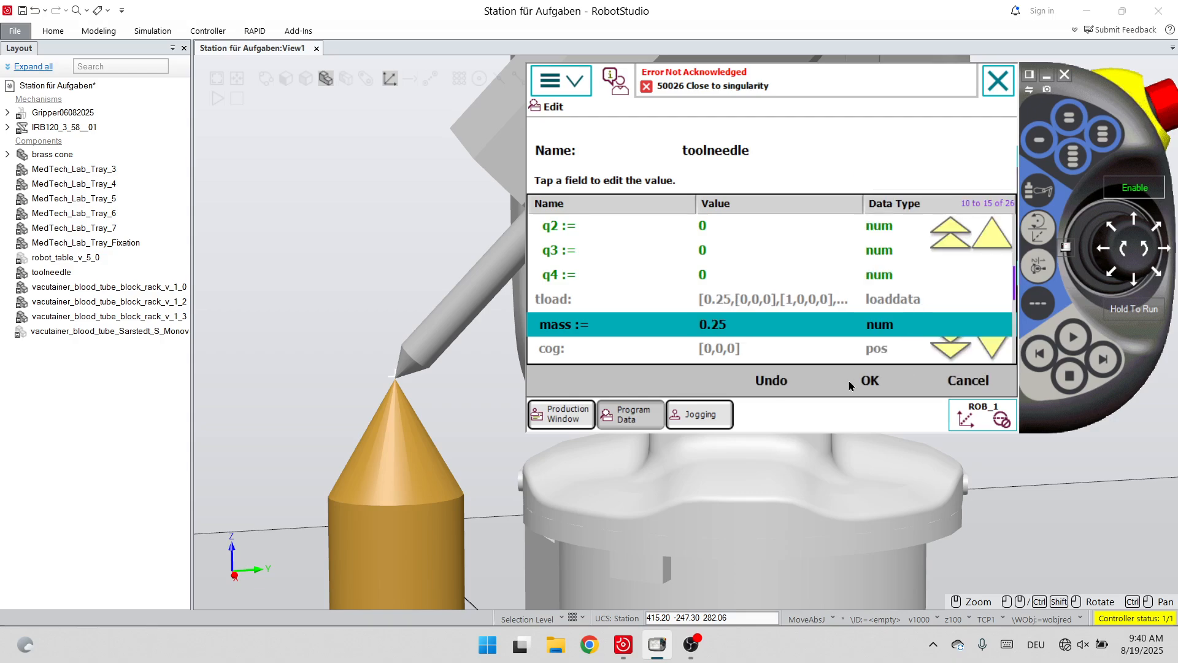
{"action": "left_click", "coordinate": [867, 389]}
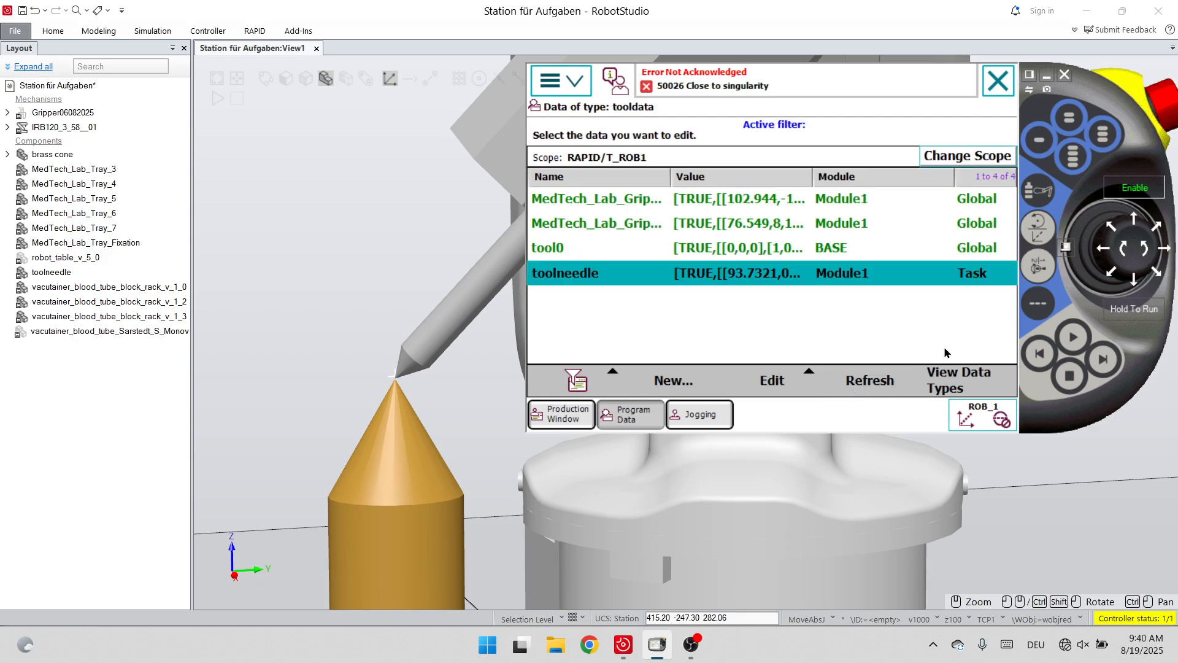